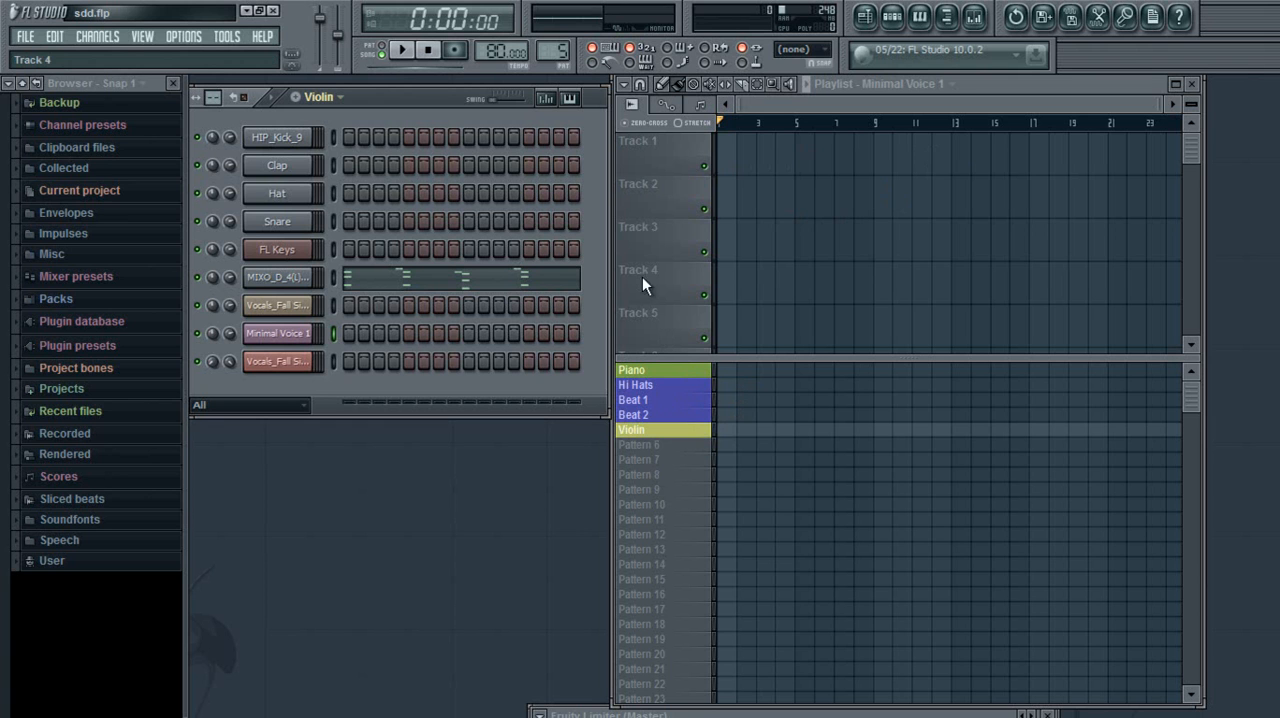
# Draw five consecutive Piano pattern blocks in the playlist, starting at bar 1, with the Draw tool
pyautogui.click(670, 90)
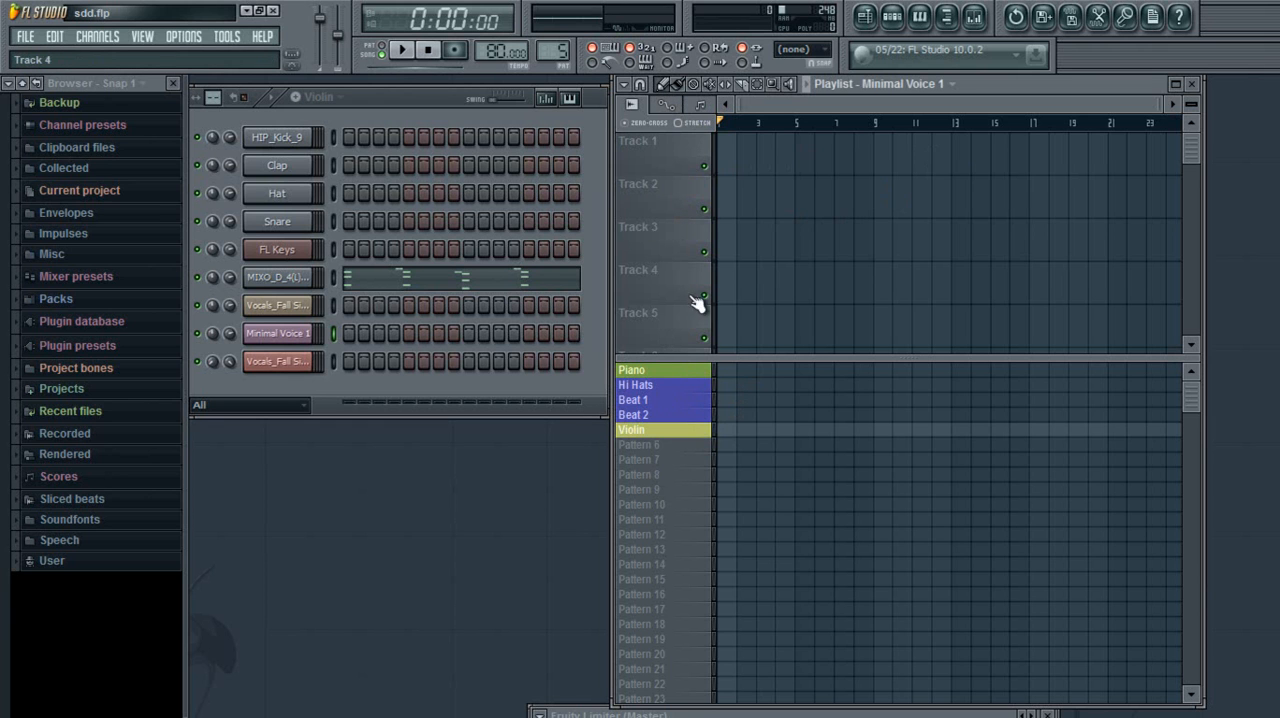
pyautogui.click(721, 370)
pyautogui.click(805, 370)
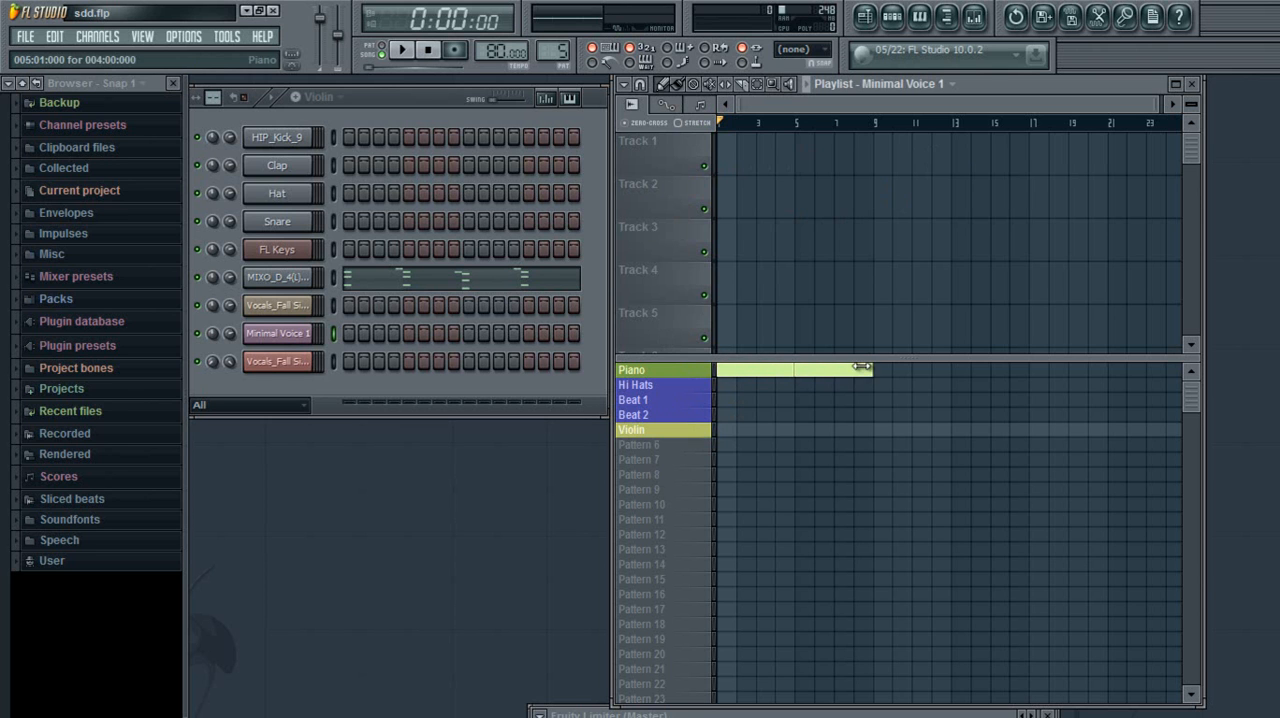
pyautogui.click(975, 368)
pyautogui.moveTo(975, 366)
pyautogui.mouseDown()
pyautogui.moveTo(883, 366)
pyautogui.moveTo(971, 366)
pyautogui.moveTo(960, 366)
pyautogui.mouseUp()
pyautogui.click(958, 370)
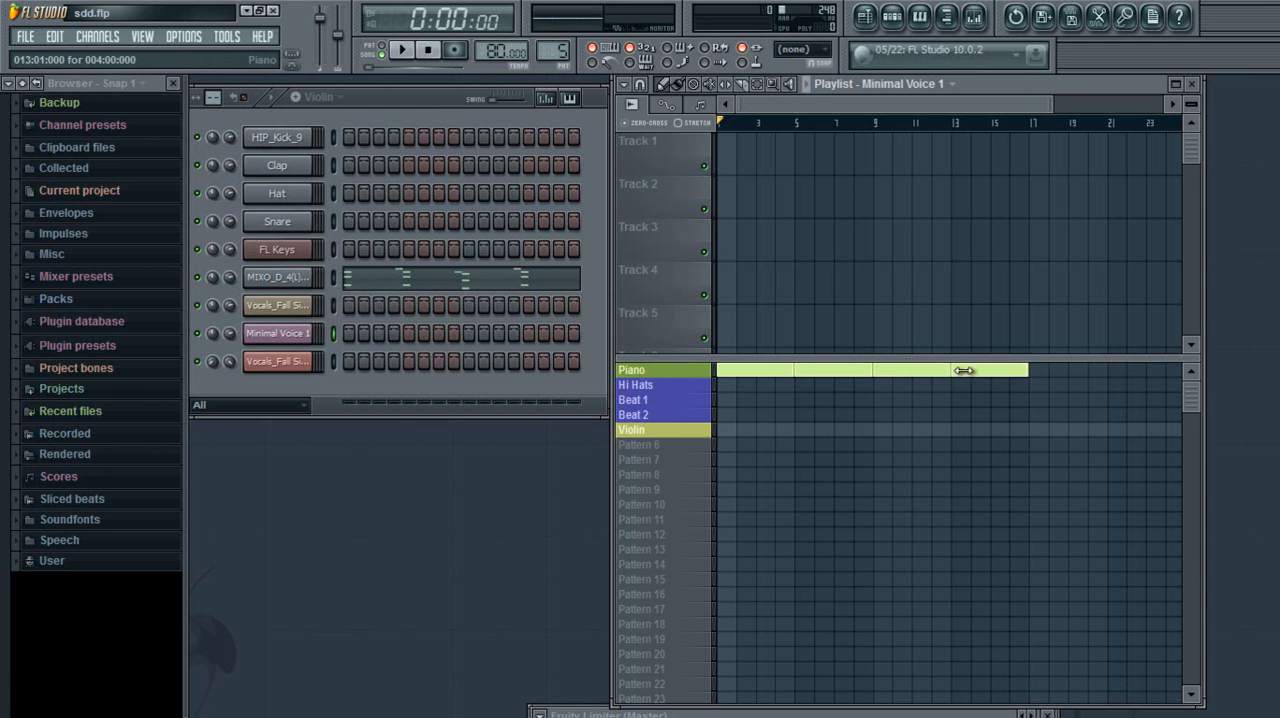
pyautogui.click(1034, 371)
# Delete all the drawn Piano blocks one by one while keeping the Draw tool active
pyautogui.rightClick(1045, 372)
pyautogui.rightClick(990, 372)
pyautogui.rightClick(912, 372)
pyautogui.rightClick(843, 375)
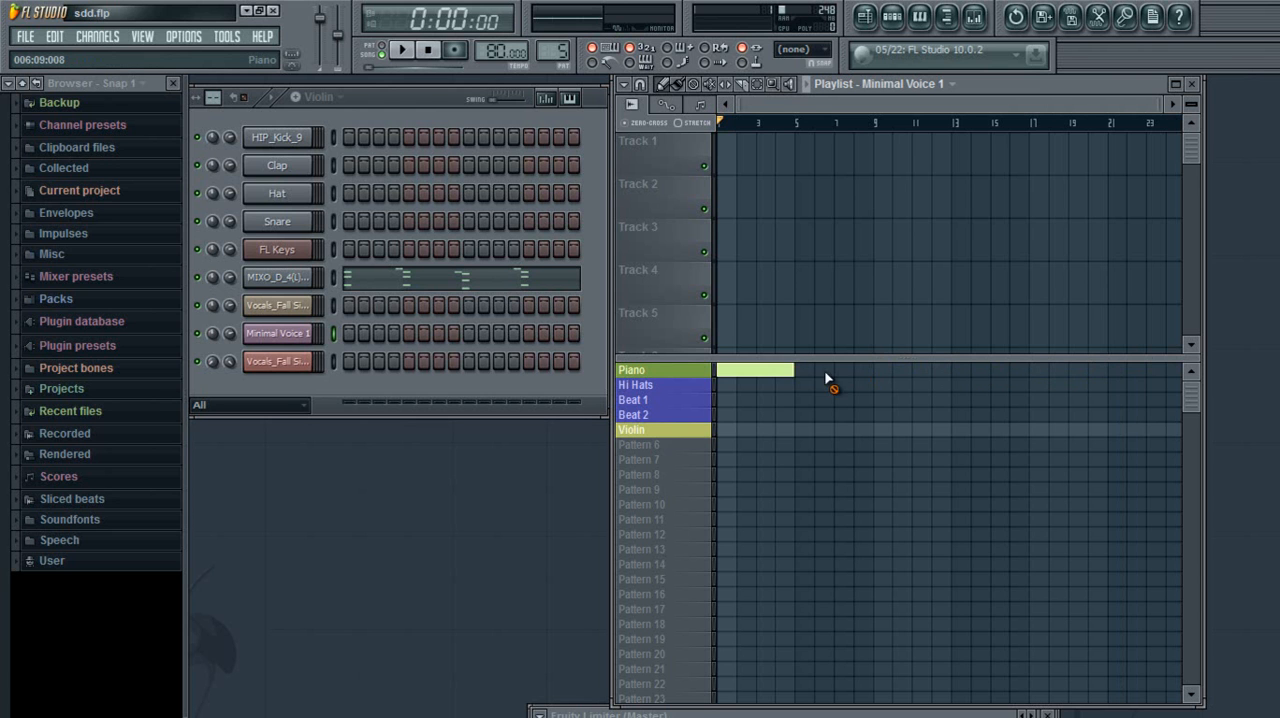
pyautogui.rightClick(763, 370)
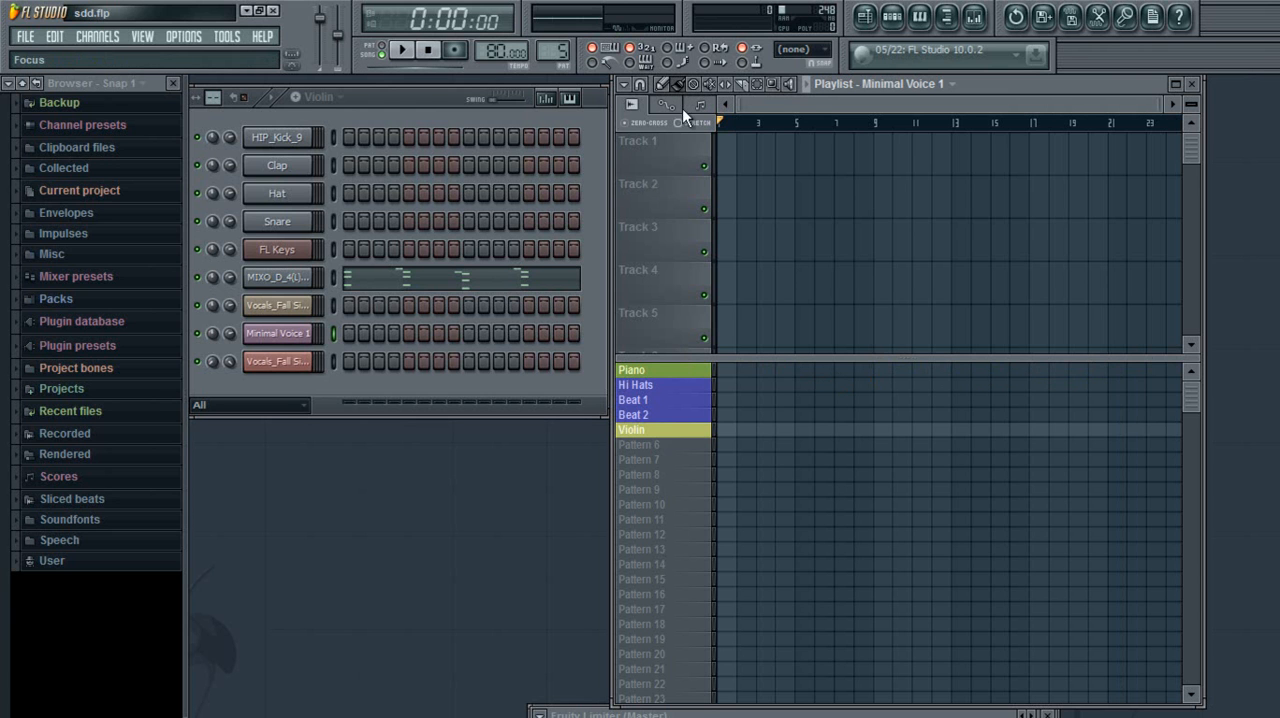
# Paint a continuous run of five Piano blocks from bar 1 to bar 21 and remove them all again
pyautogui.moveTo(724, 368); pyautogui.dragTo(1117, 369)
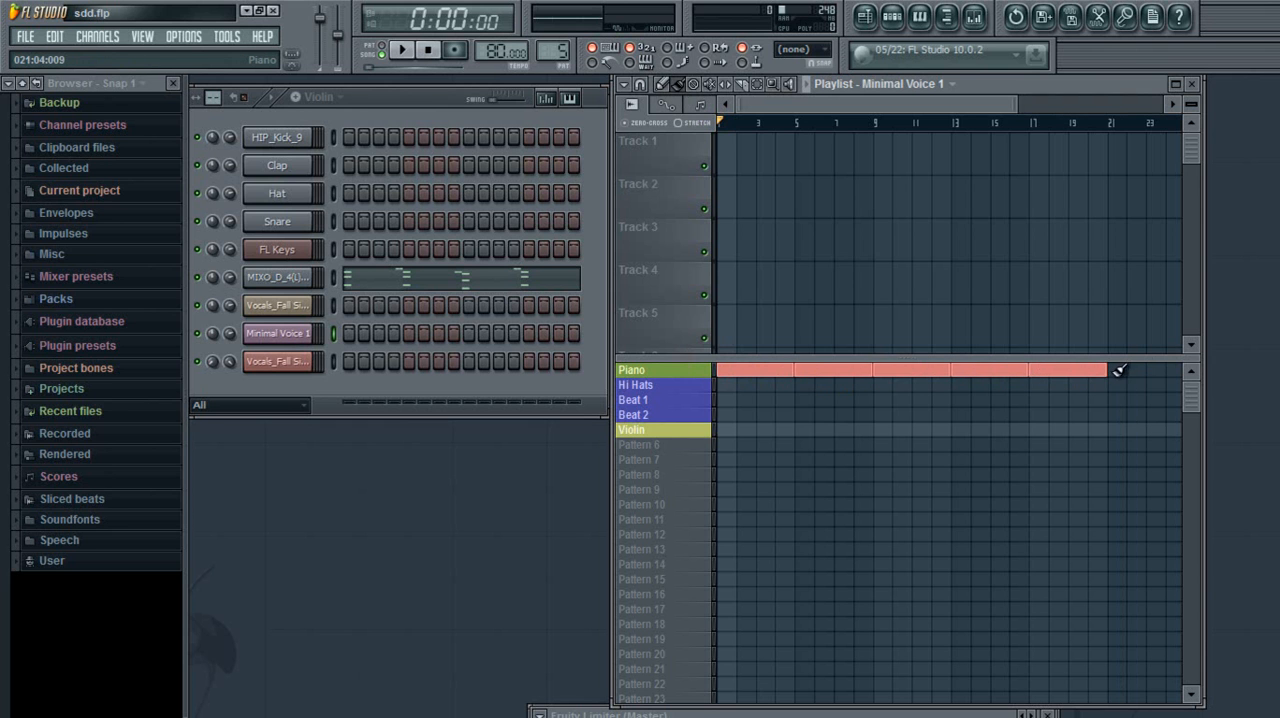
pyautogui.rightClick(1066, 370)
pyautogui.rightClick(991, 369)
pyautogui.rightClick(912, 371)
pyautogui.rightClick(833, 375)
pyautogui.rightClick(755, 368)
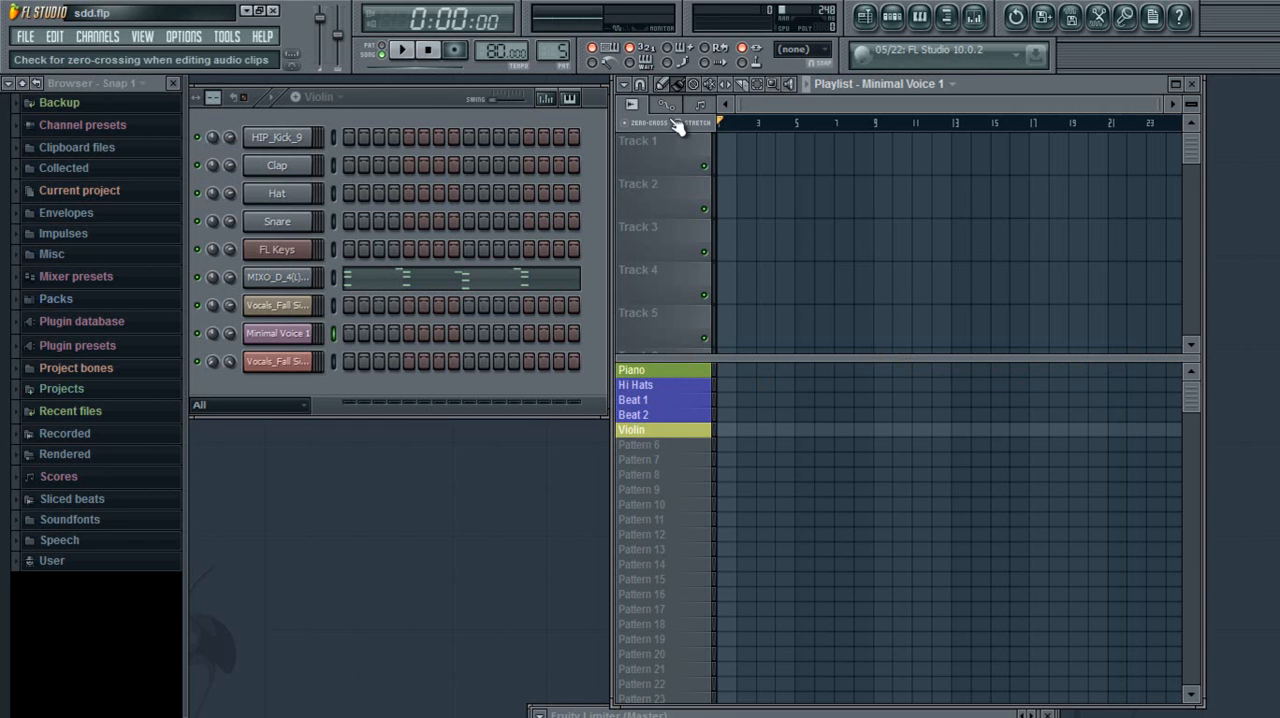
# Paint two Piano blocks from bar 1 to bar 9 and erase both with the Delete tool
pyautogui.click(684, 87)
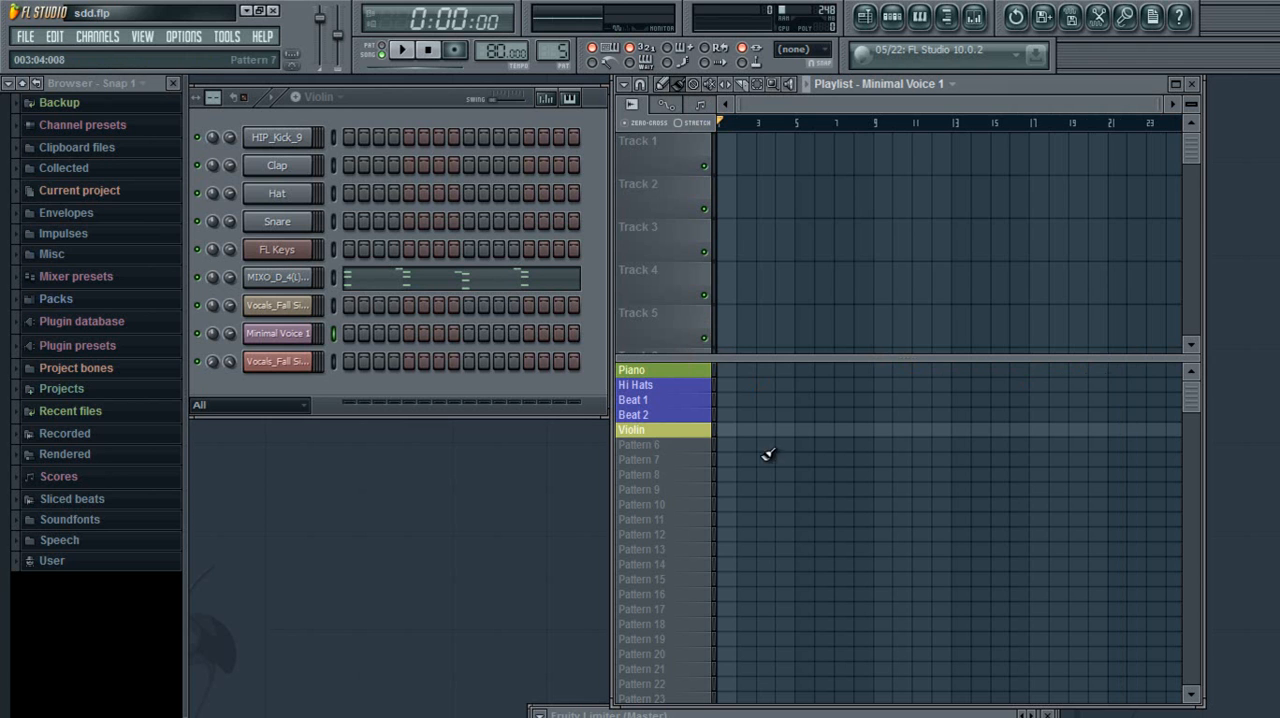
pyautogui.moveTo(726, 371); pyautogui.dragTo(862, 370)
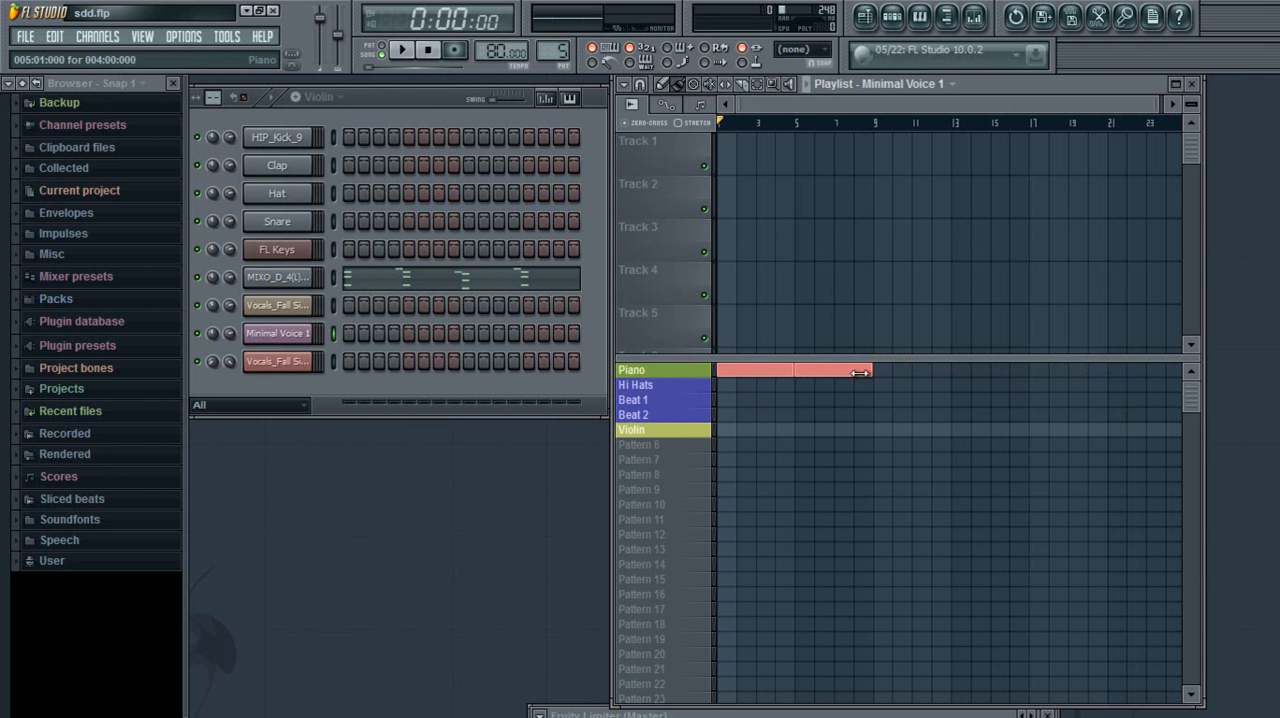
pyautogui.click(697, 85)
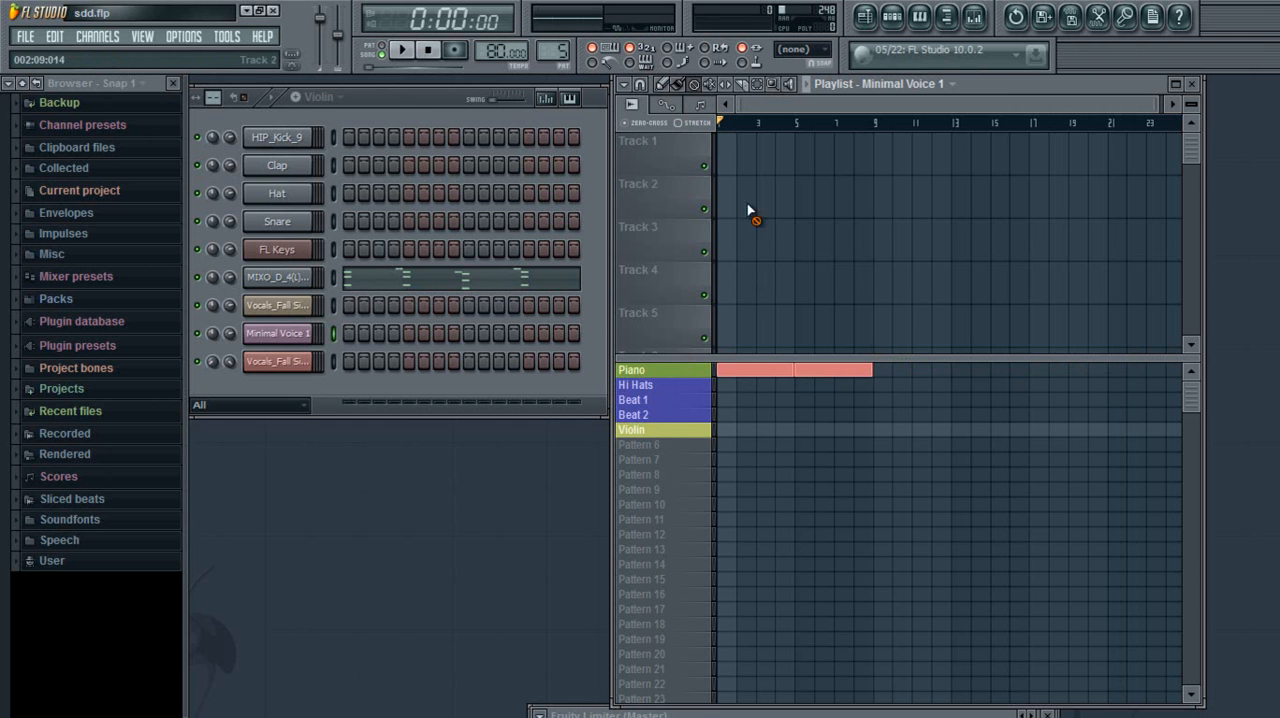
pyautogui.click(785, 372)
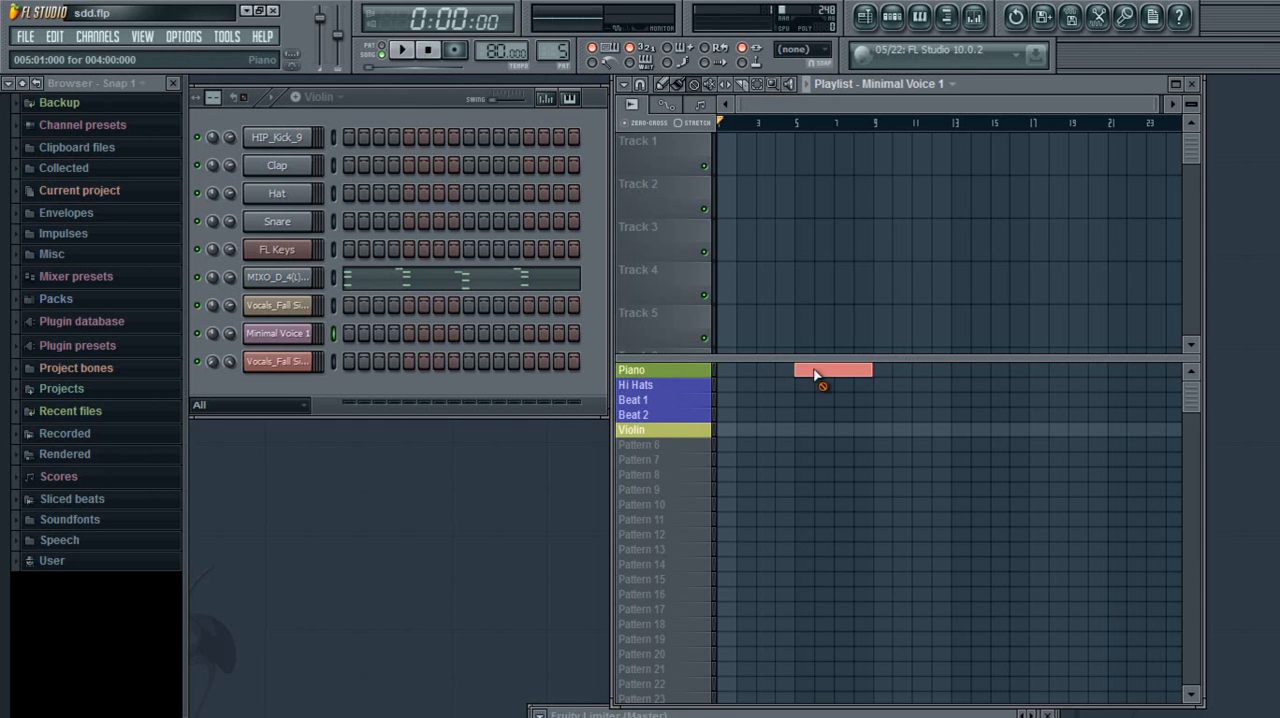
pyautogui.click(830, 372)
# Place a single Piano block at bar 1 of the playlist with the Draw tool
pyautogui.click(666, 86)
pyautogui.click(737, 371)
pyautogui.rightClick(747, 376)
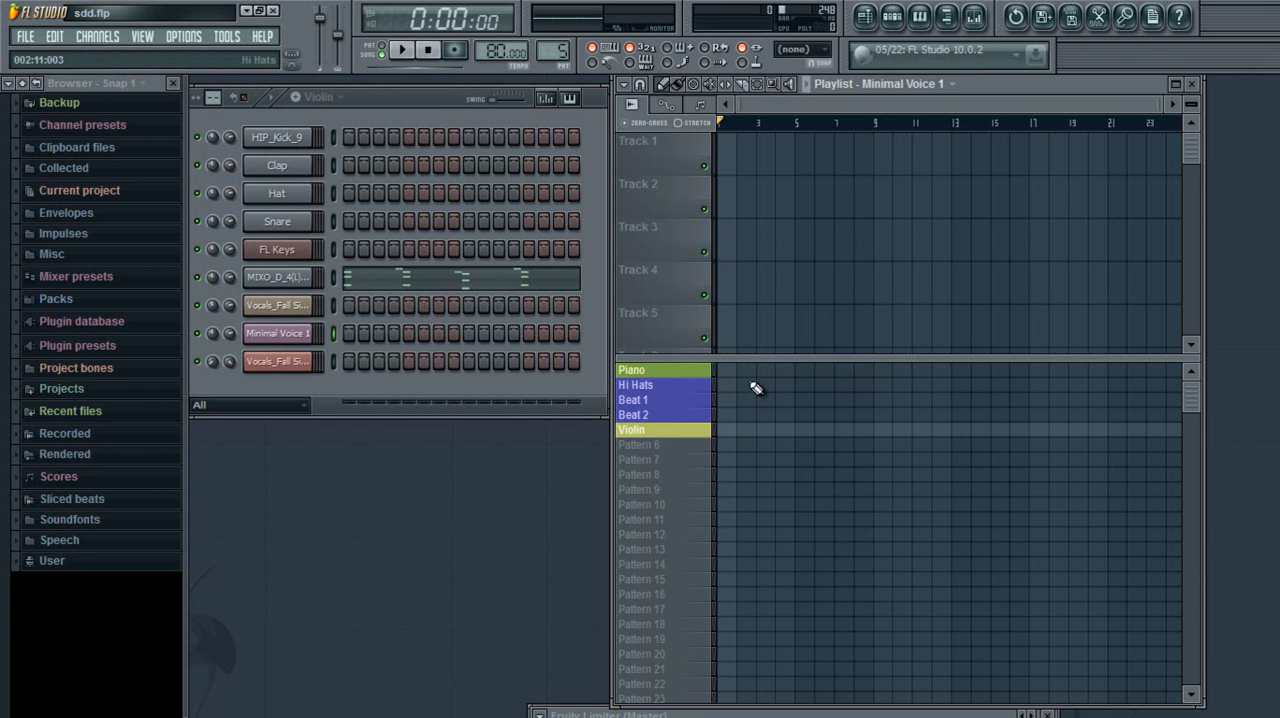
pyautogui.click(727, 380)
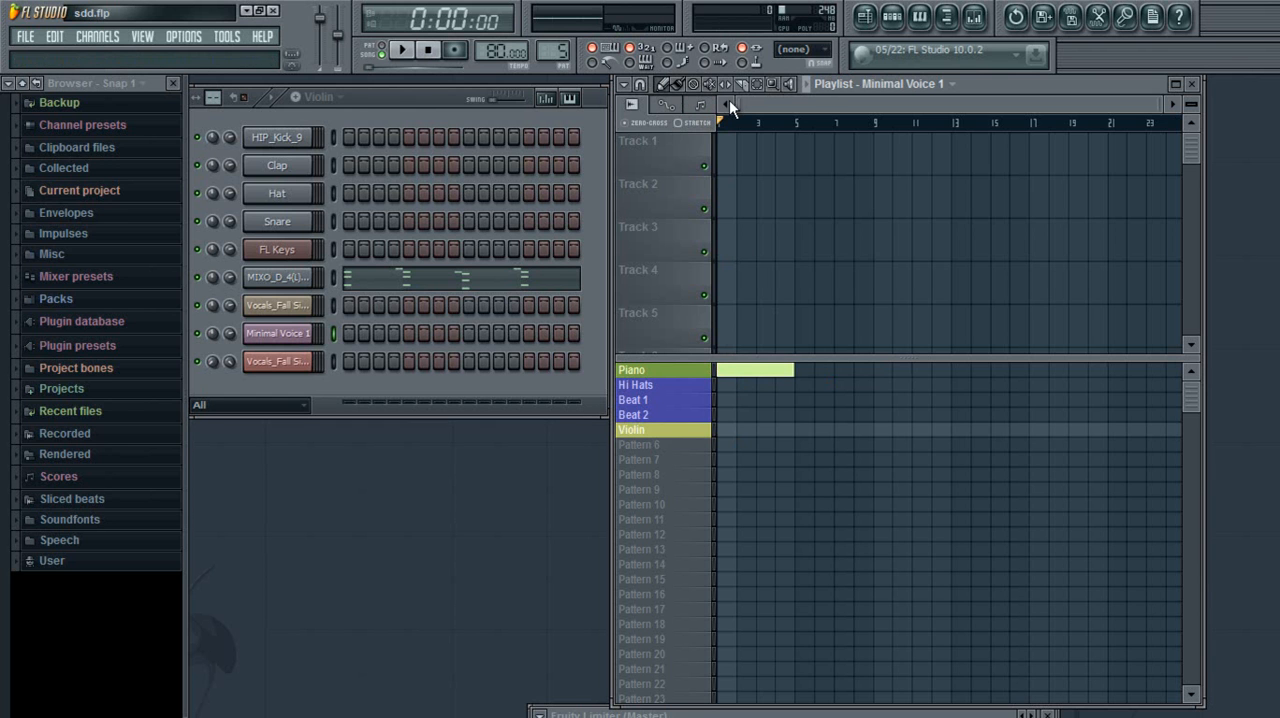
# Play the song briefly, pause it, and return the playback position to the start of bar 1
pyautogui.click(807, 86)
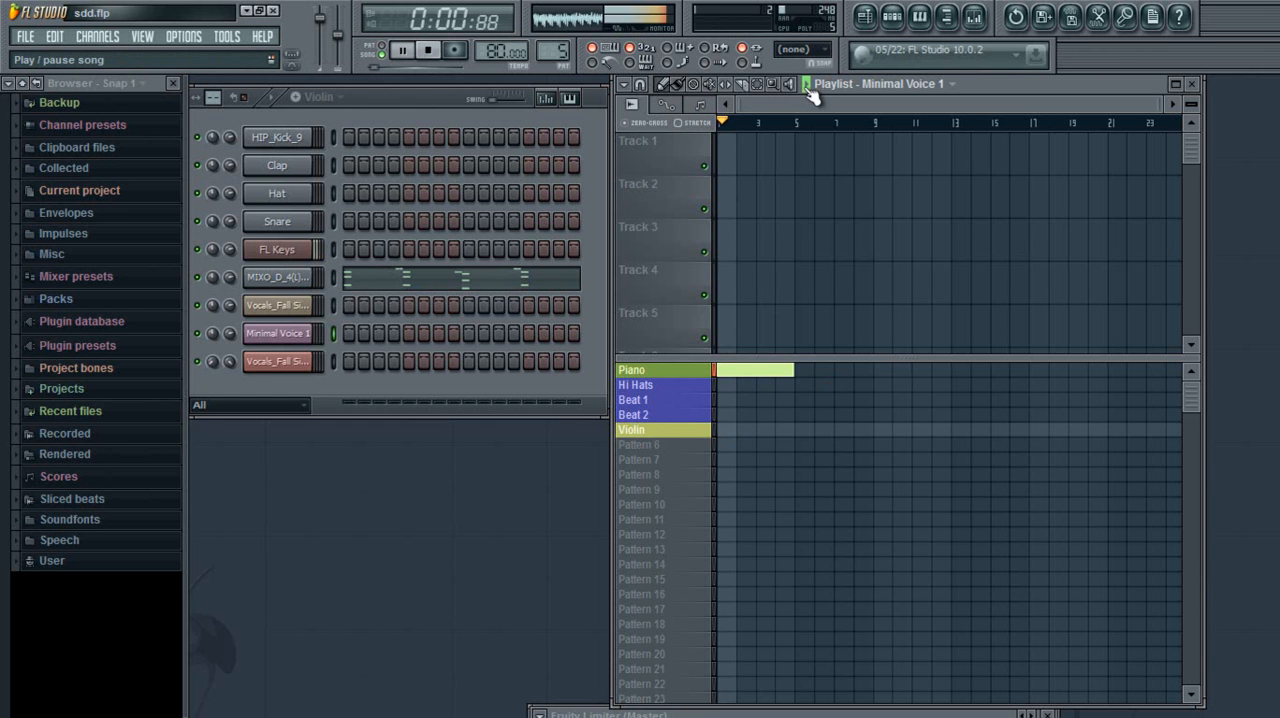
pyautogui.click(807, 86)
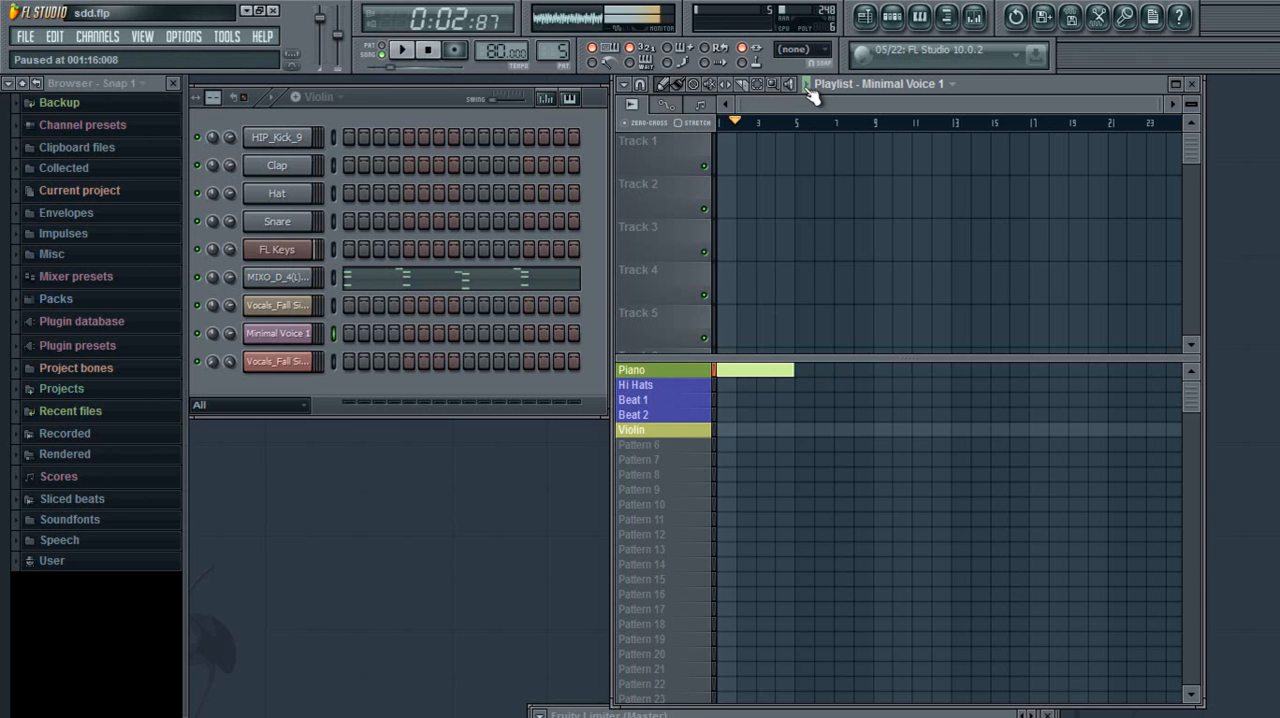
pyautogui.moveTo(738, 120); pyautogui.dragTo(700, 124)
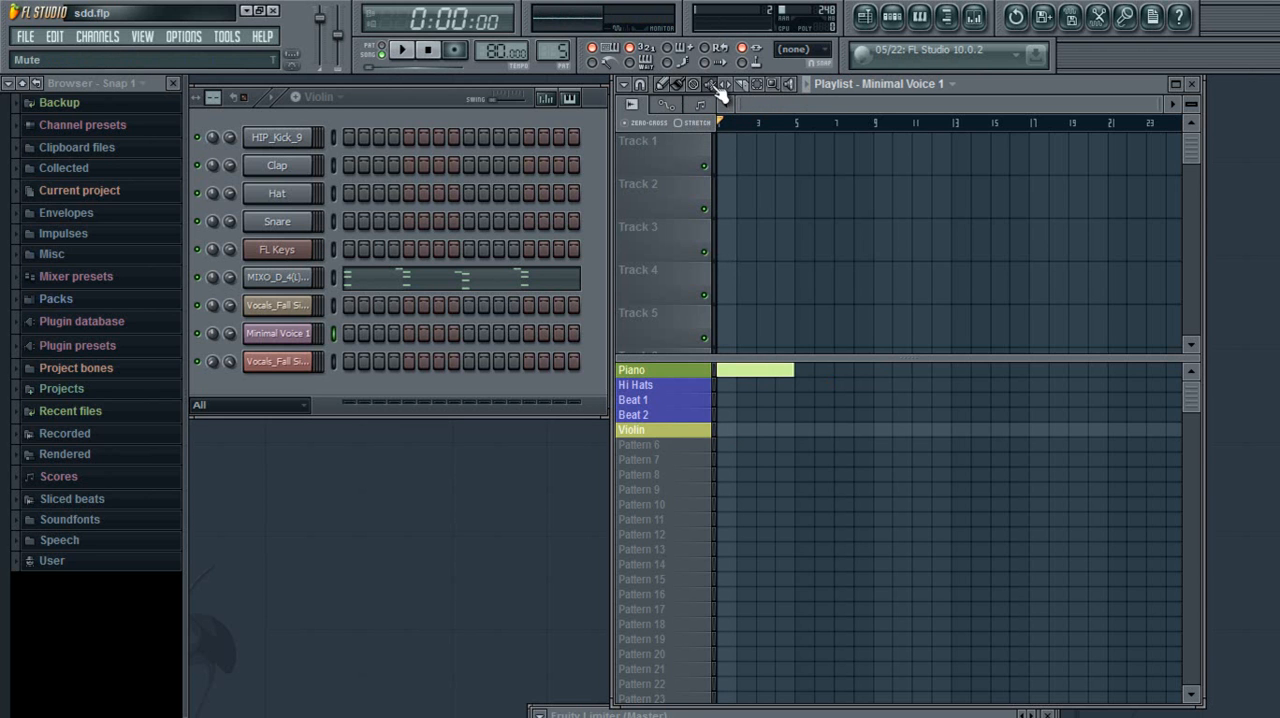
# Use the Mute tool to compare the Piano block muted and unmuted during song playback, then pause the song
pyautogui.click(807, 86)
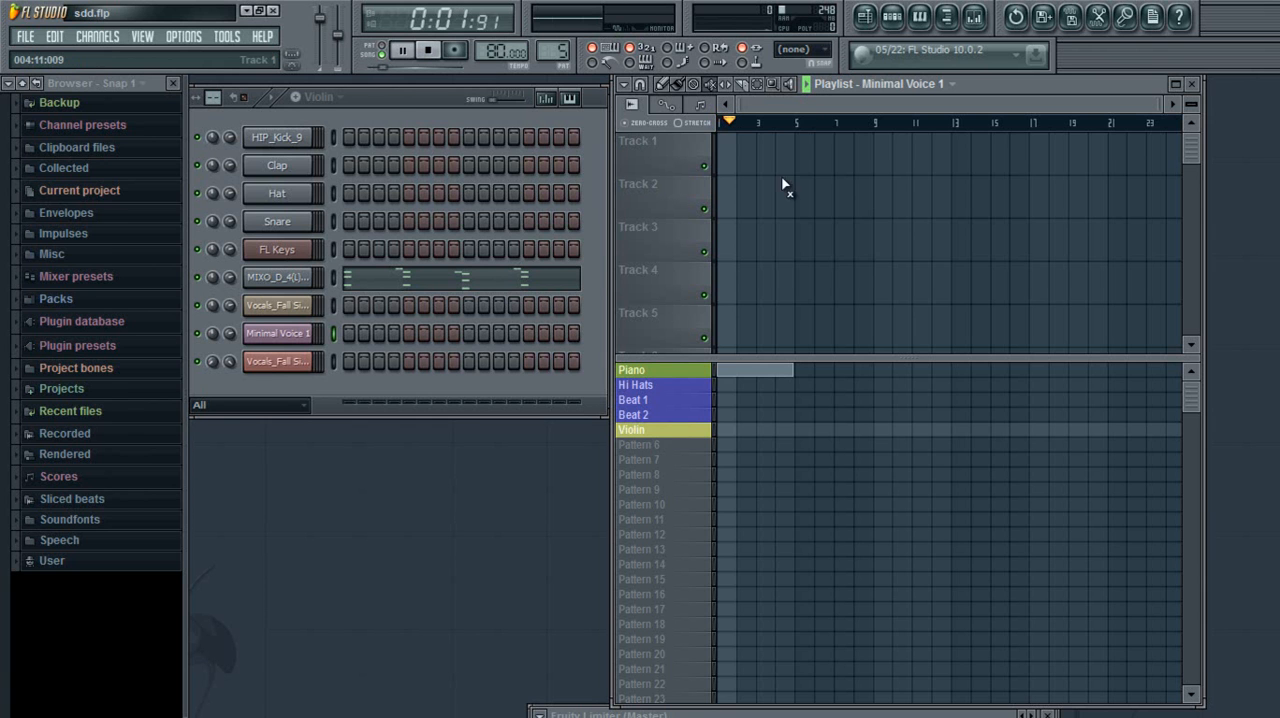
pyautogui.click(766, 376)
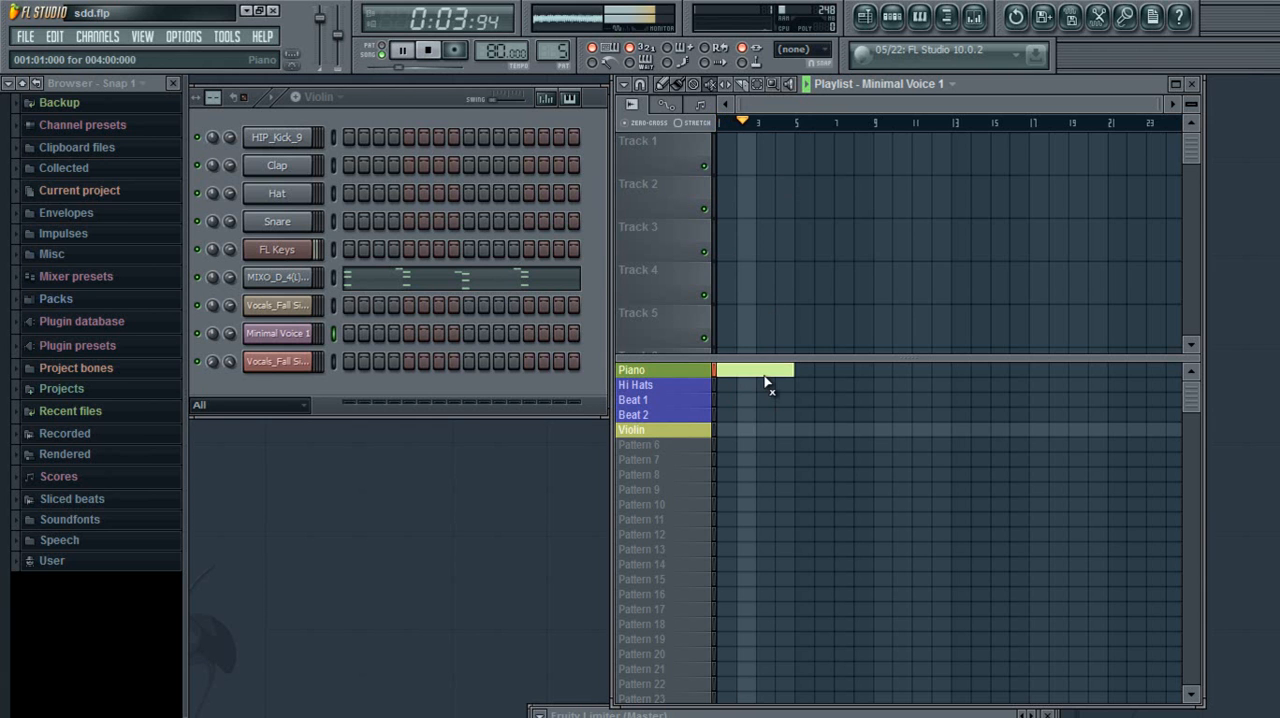
pyautogui.click(810, 86)
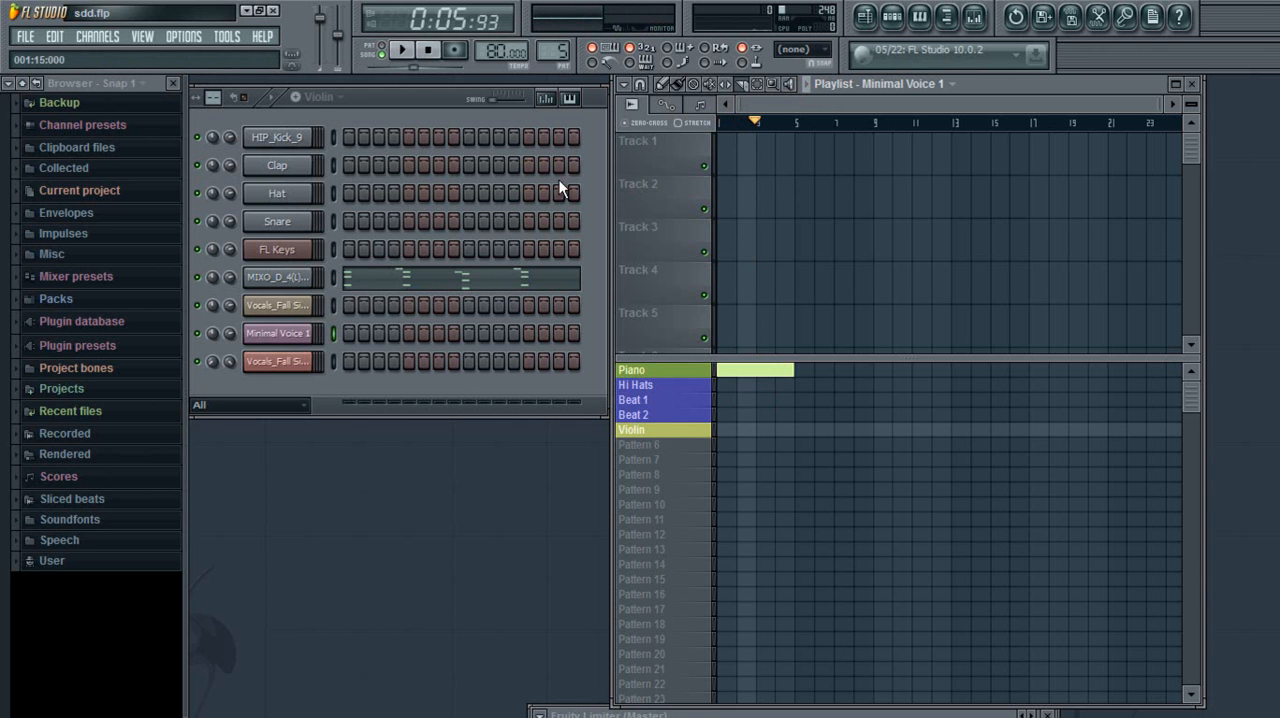
# Open the channel settings of the lowest Vocals_Fall Silently channel and close them again
pyautogui.click(290, 361)
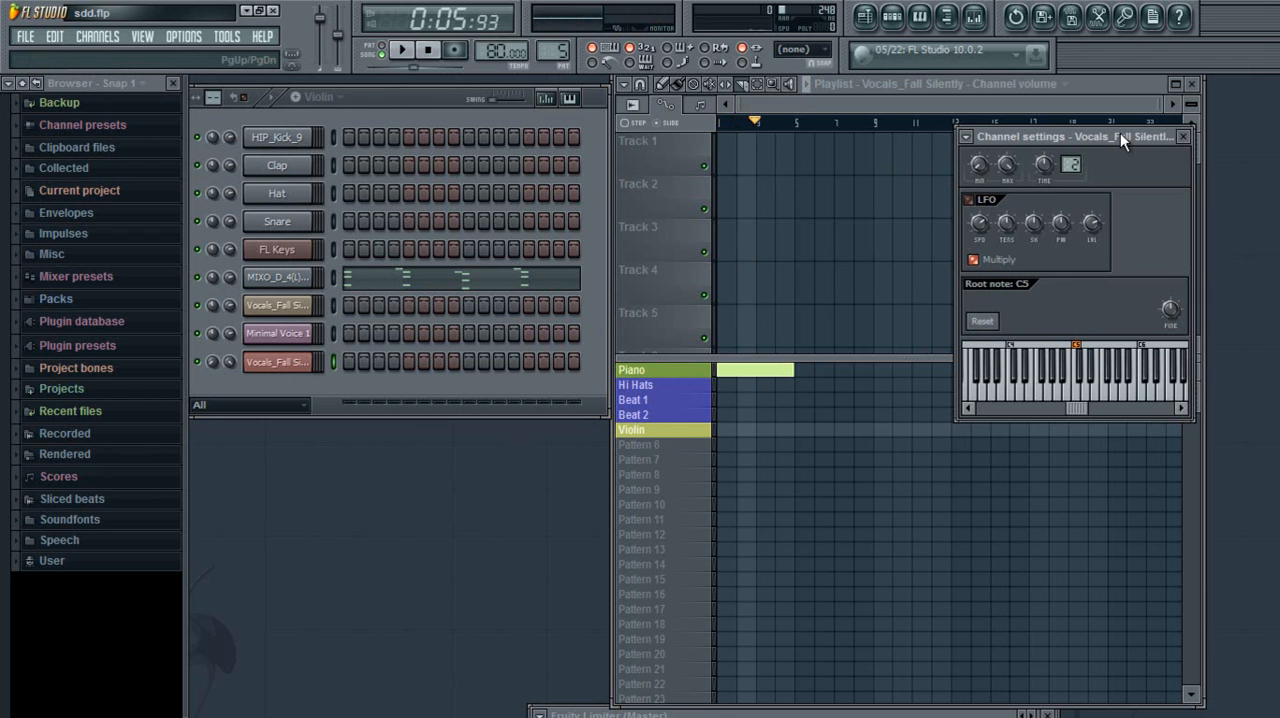
pyautogui.click(1181, 137)
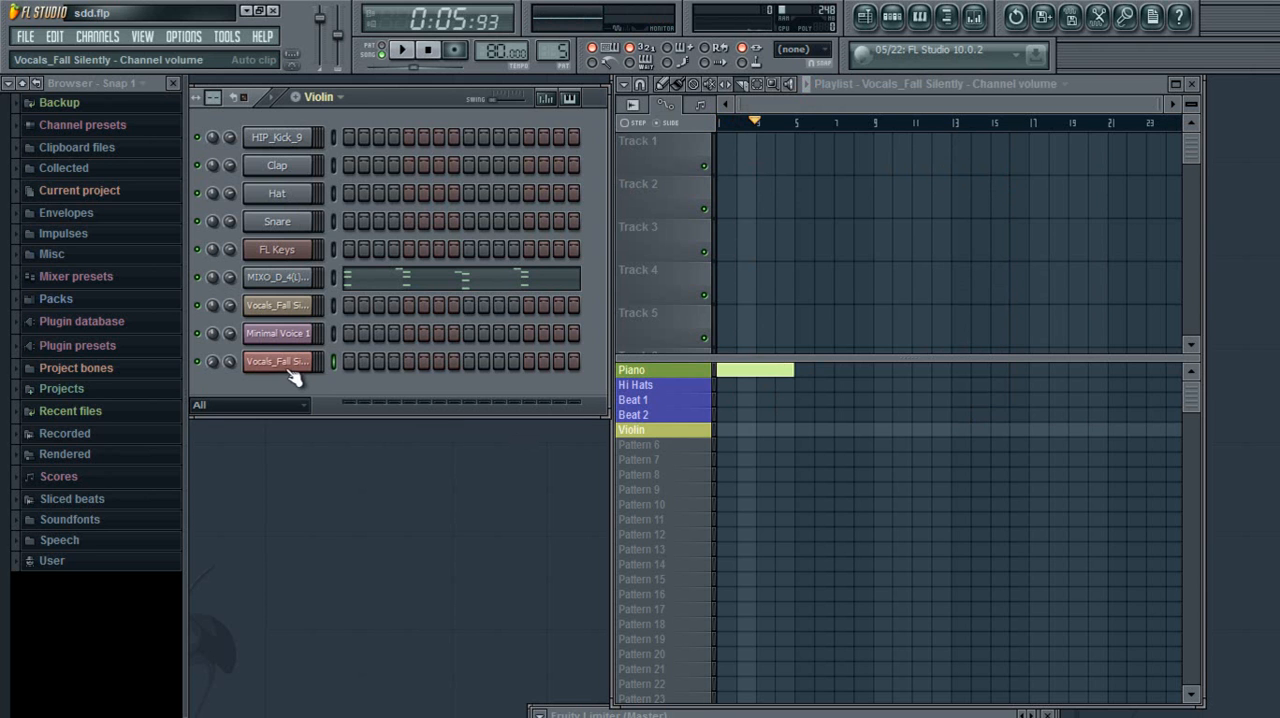
# Audition samples from the Minimal Voices Vol 1 folder in Clipboard files and place Minimal Voice 18 on Track 2 at bar 2
pyautogui.click(100, 150)
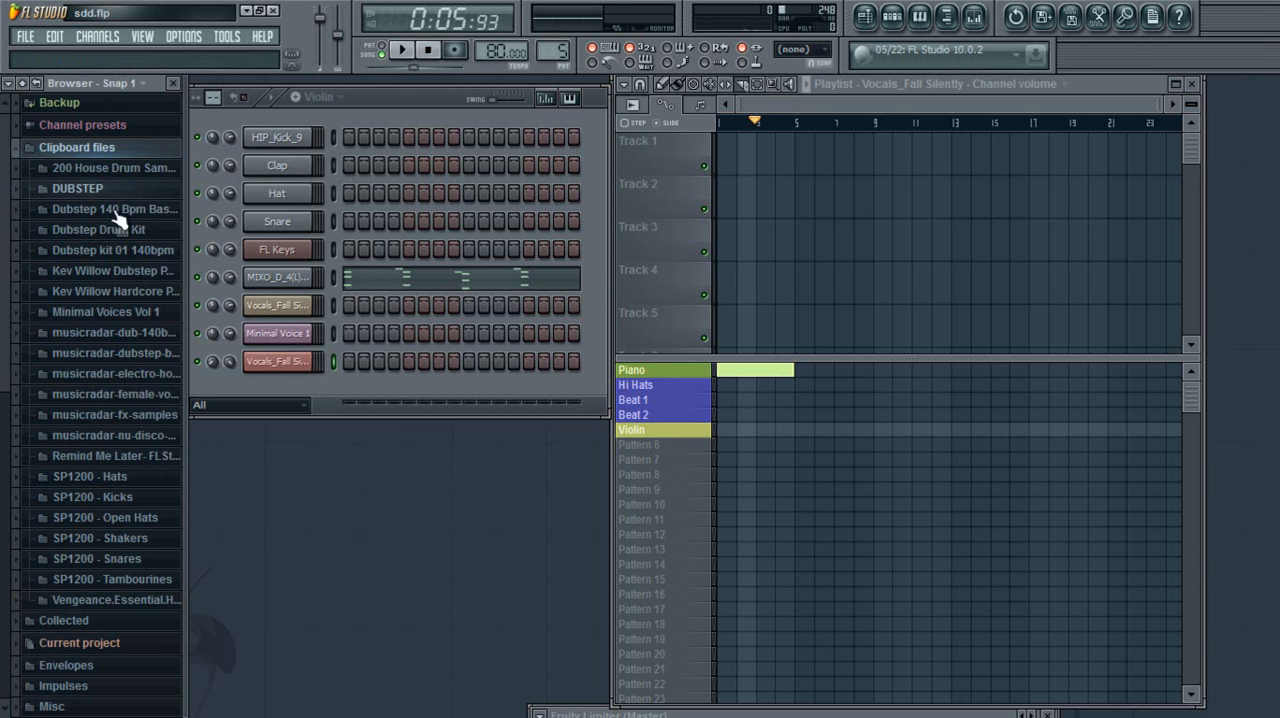
pyautogui.click(105, 312)
pyautogui.click(90, 331)
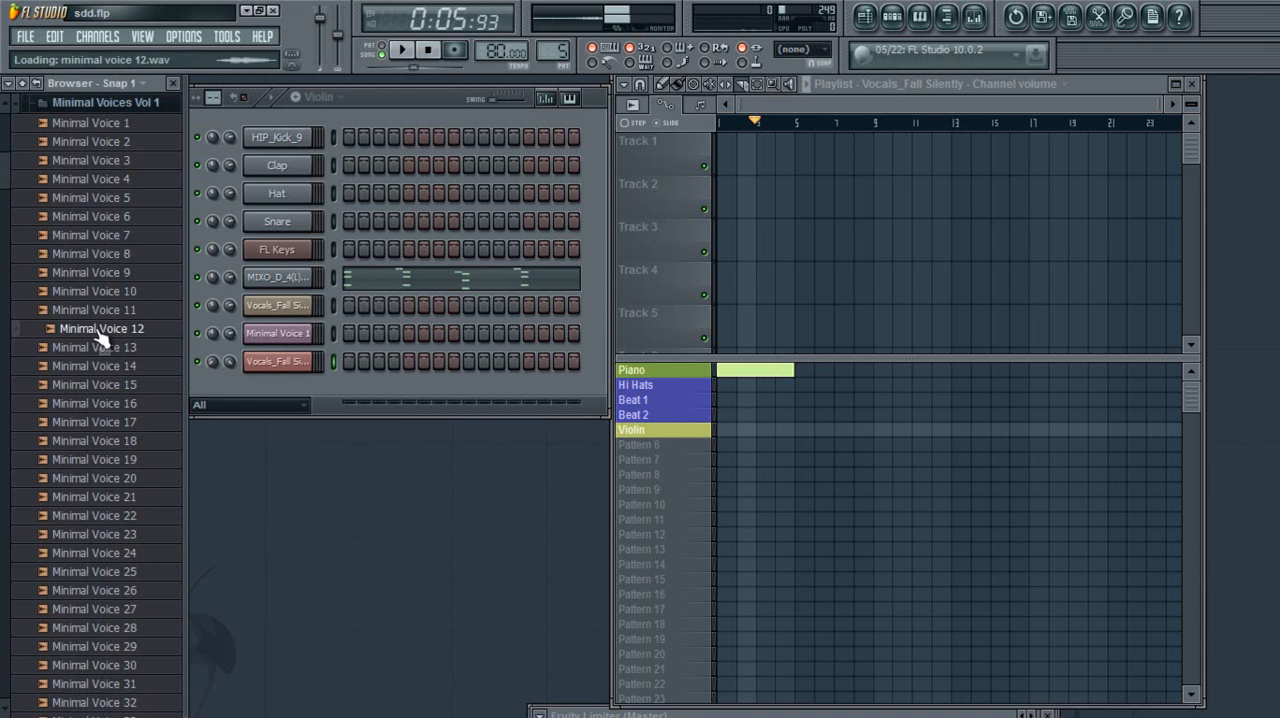
pyautogui.click(100, 385)
pyautogui.click(93, 443)
pyautogui.click(86, 495)
pyautogui.click(105, 444)
pyautogui.moveTo(108, 455)
pyautogui.mouseDown()
pyautogui.moveTo(716, 187)
pyautogui.moveTo(761, 191)
pyautogui.mouseUp()
pyautogui.click(662, 86)
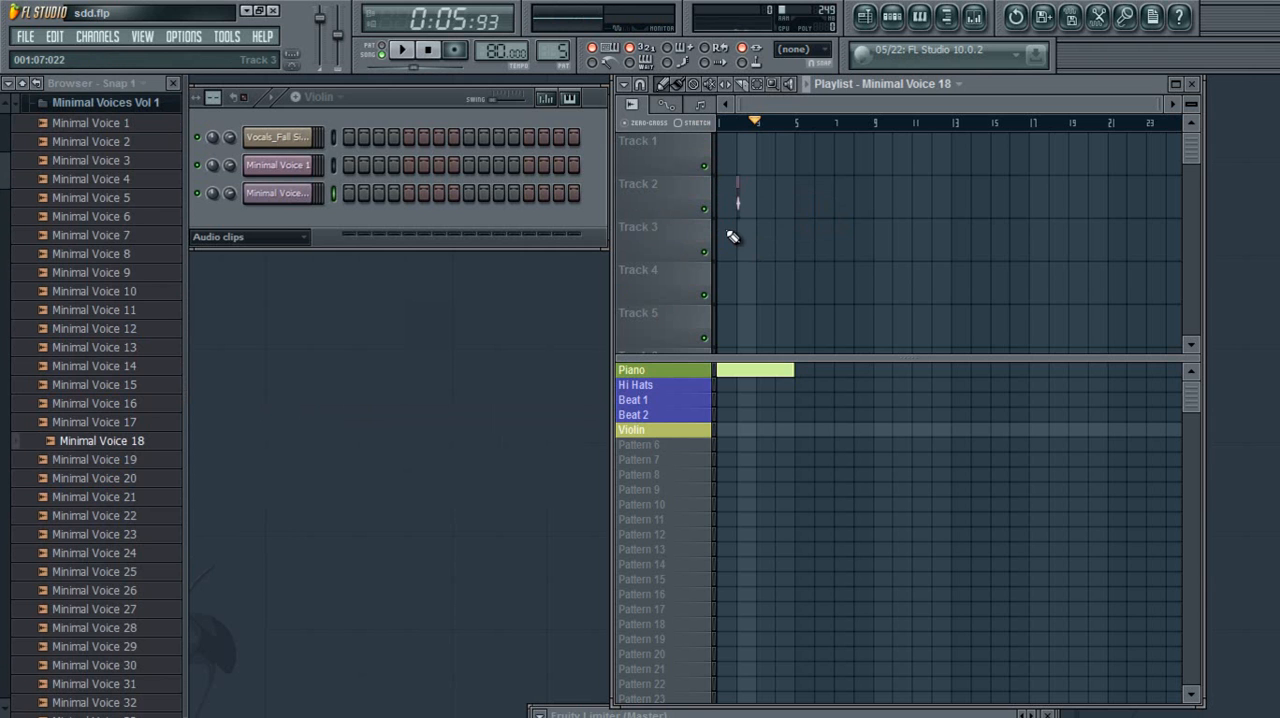
# Audition more samples further down the Minimal Voices list and place Minimal Voice 32 on Track 2 at bar 4
pyautogui.click(64, 594)
pyautogui.click(86, 609)
pyautogui.click(88, 630)
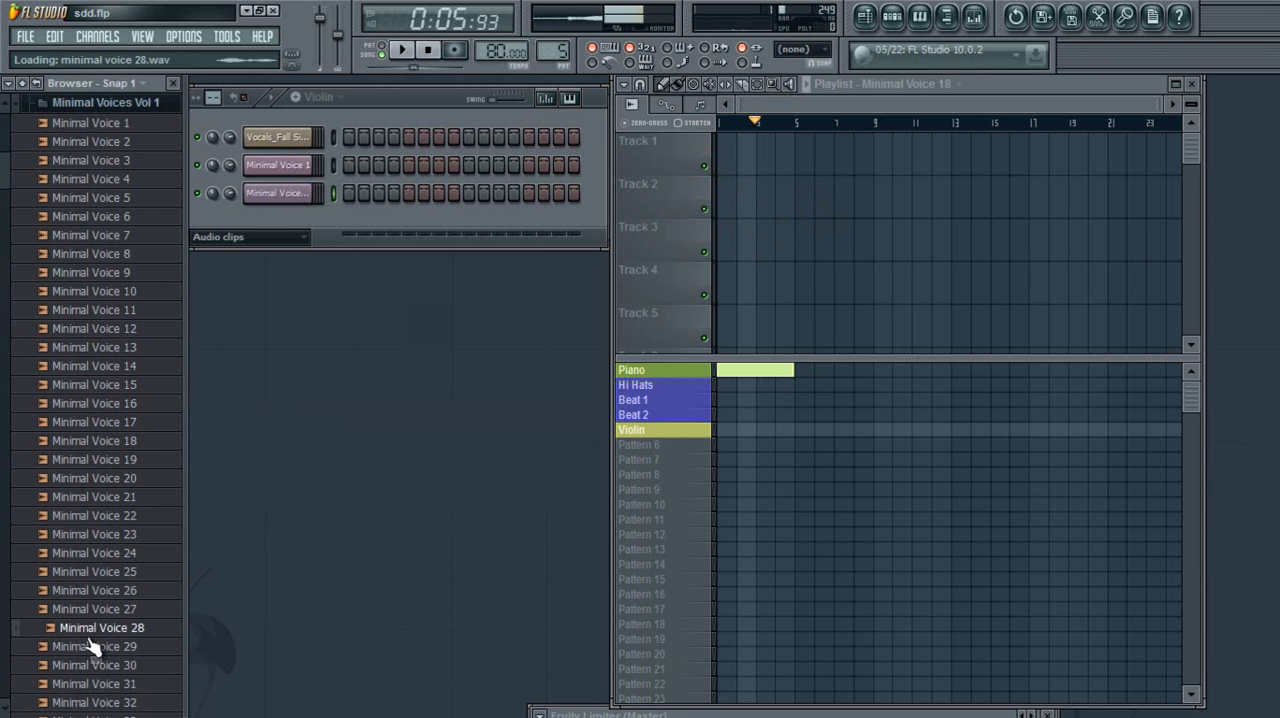
pyautogui.click(94, 700)
pyautogui.moveTo(110, 668); pyautogui.dragTo(779, 198)
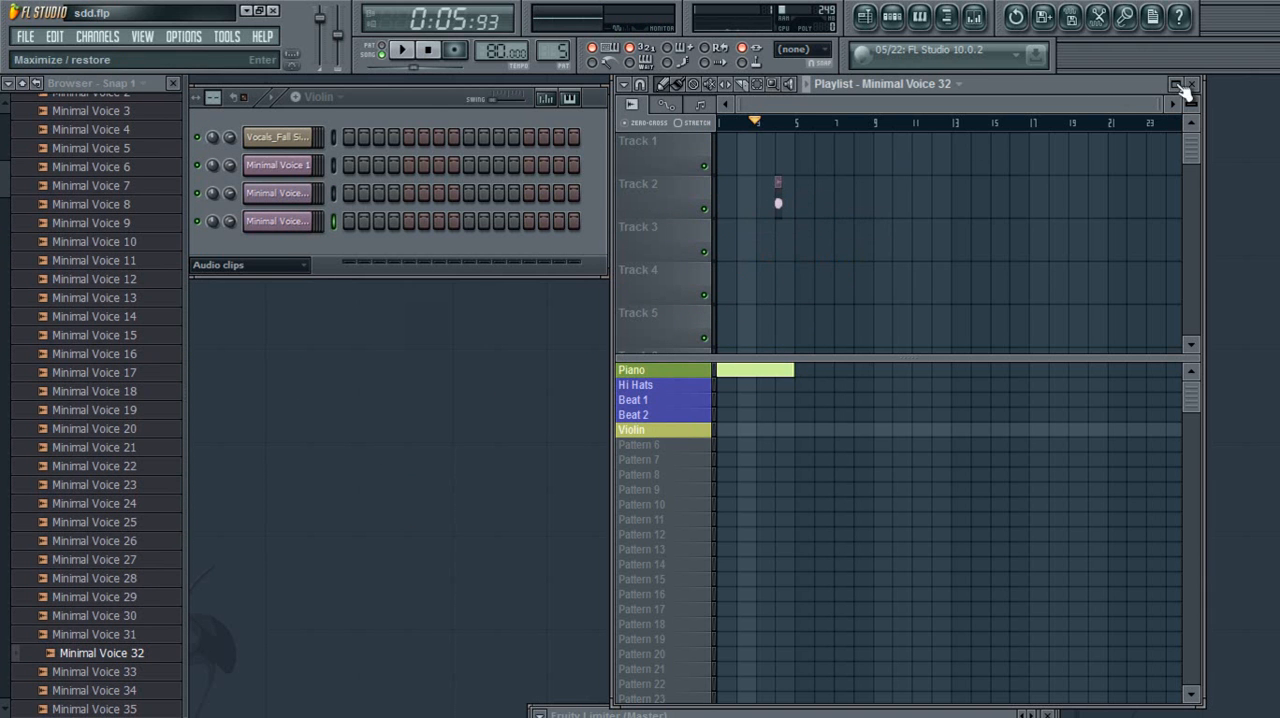
# Slice the tail end off the Minimal Voice 32 clip on Track 2 and move the cut piece into bar 5
pyautogui.moveTo(1165, 103); pyautogui.dragTo(830, 106)
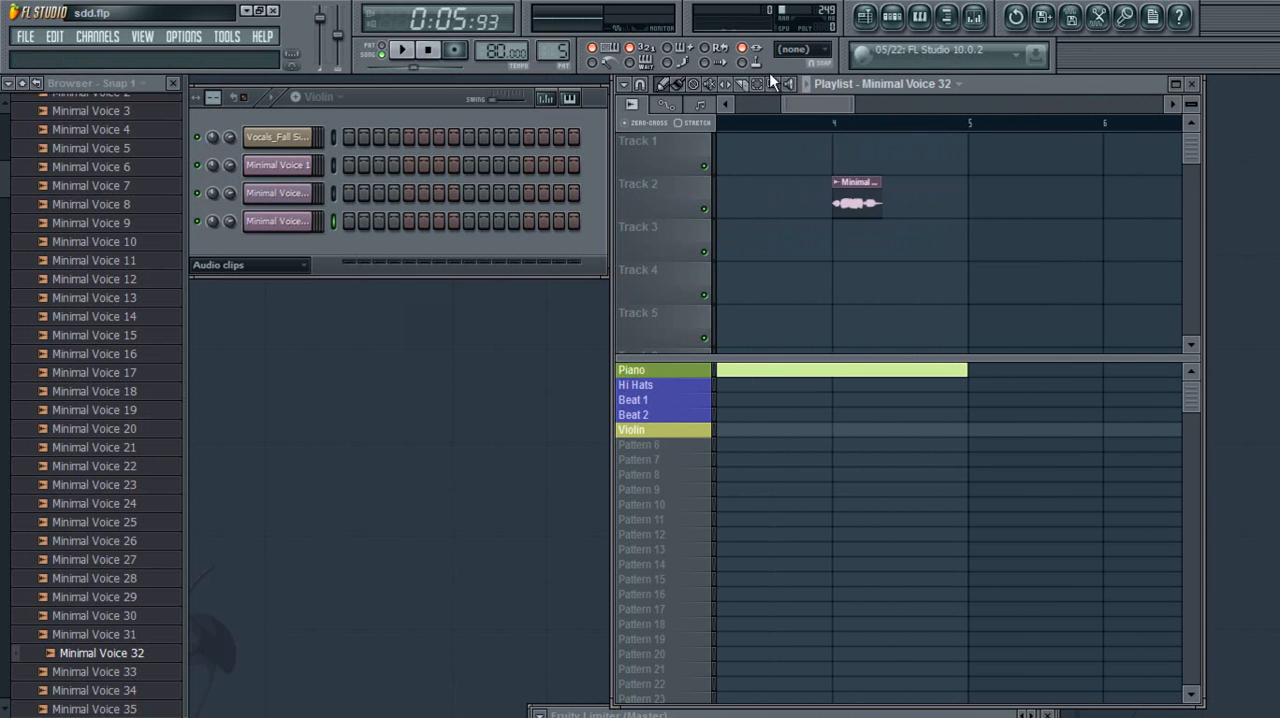
pyautogui.click(755, 88)
pyautogui.moveTo(831, 165); pyautogui.dragTo(915, 274)
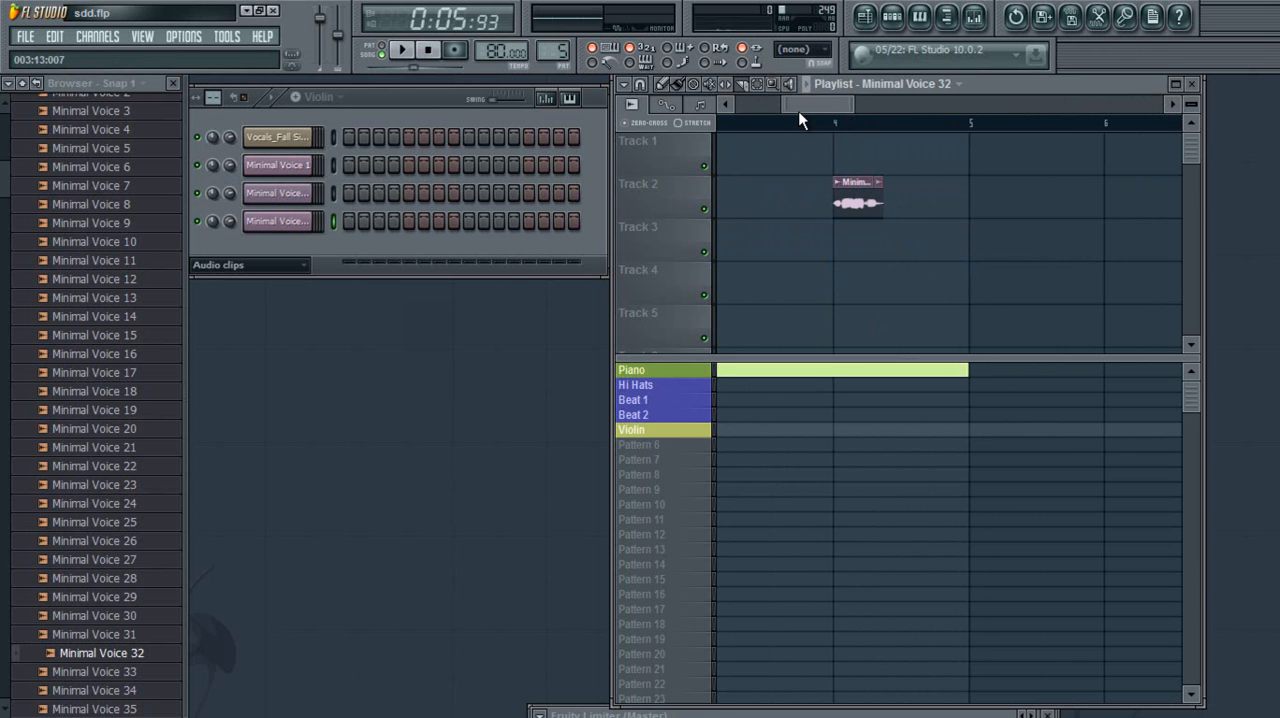
pyautogui.click(667, 86)
pyautogui.moveTo(883, 192); pyautogui.dragTo(1060, 207)
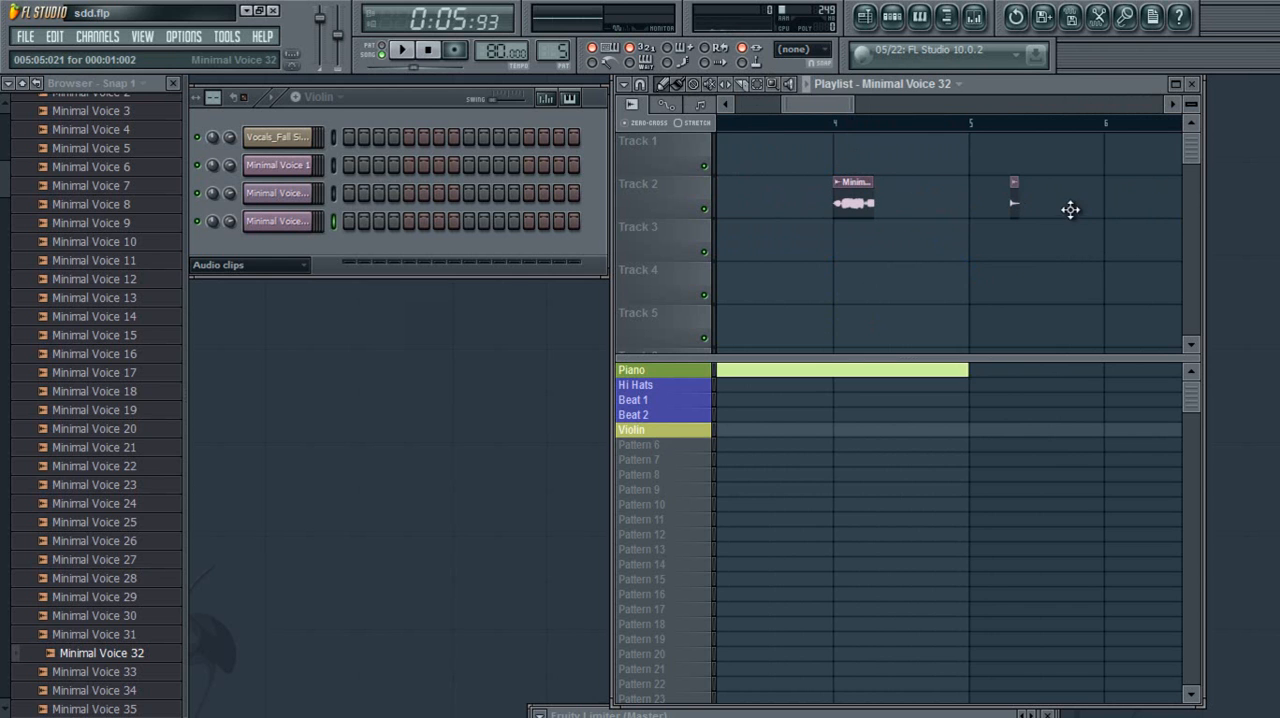
# Delete both pieces of the sliced Minimal Voice 32 clip from Track 2
pyautogui.rightClick(1014, 205)
pyautogui.rightClick(855, 205)
pyautogui.moveTo(820, 105); pyautogui.dragTo(954, 123)
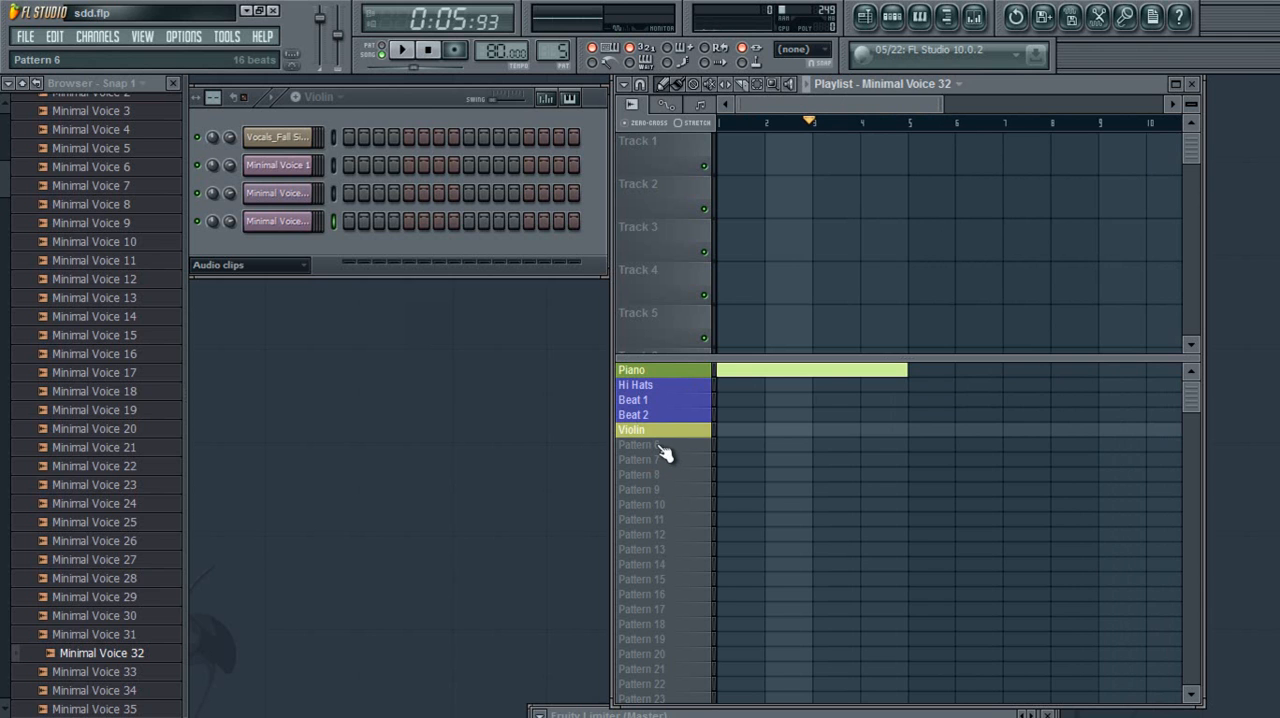
# Place a Pattern 6 block at bar 1 and slice it at bar 4
pyautogui.click(640, 445)
pyautogui.click(720, 449)
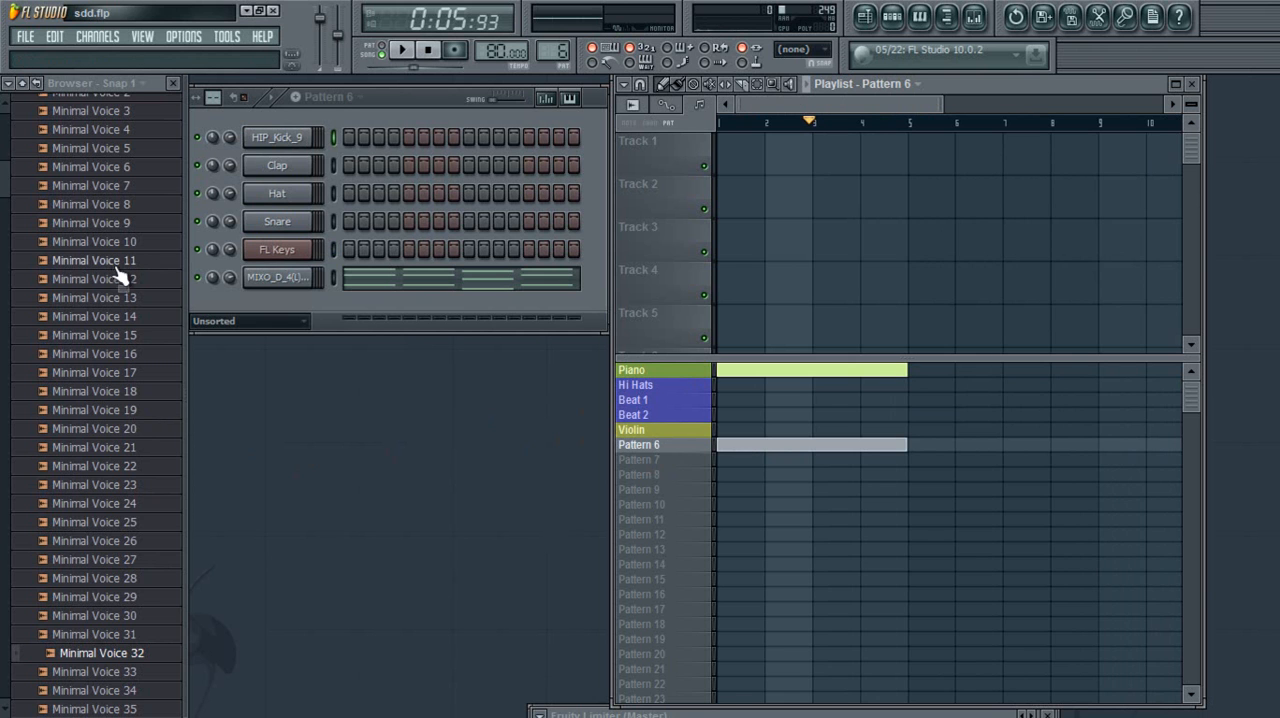
pyautogui.click(750, 88)
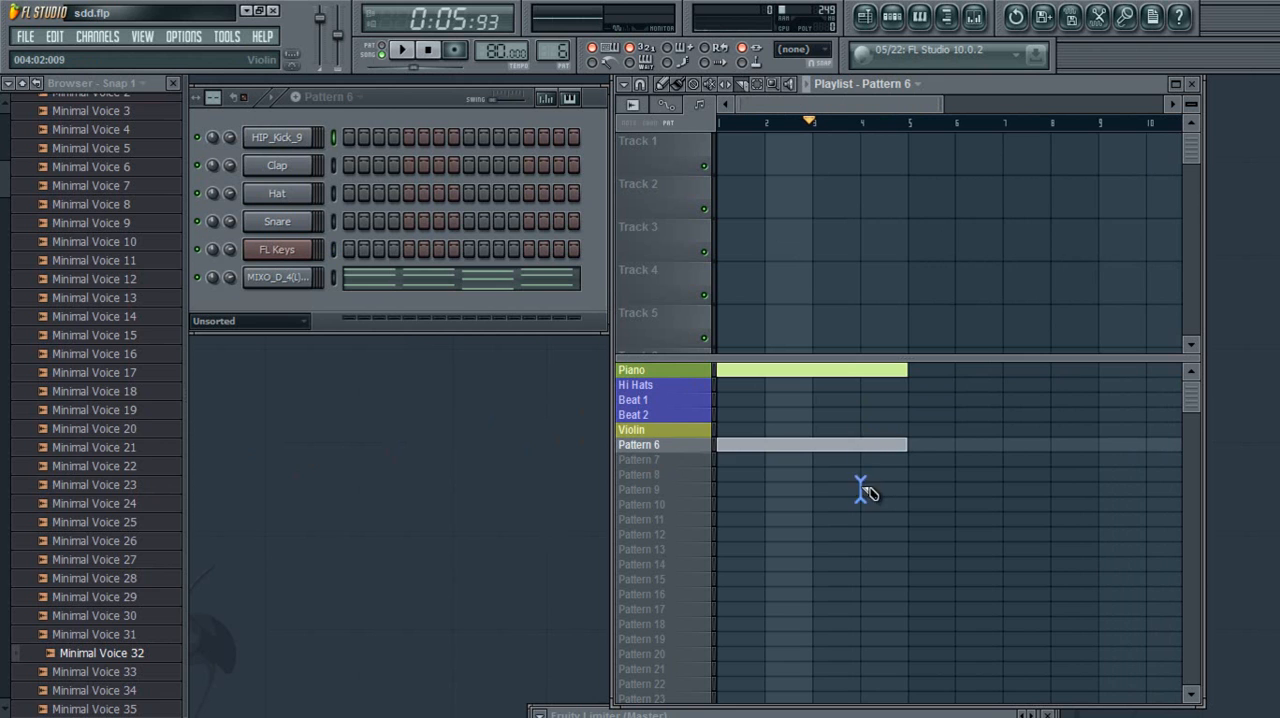
pyautogui.click(866, 445)
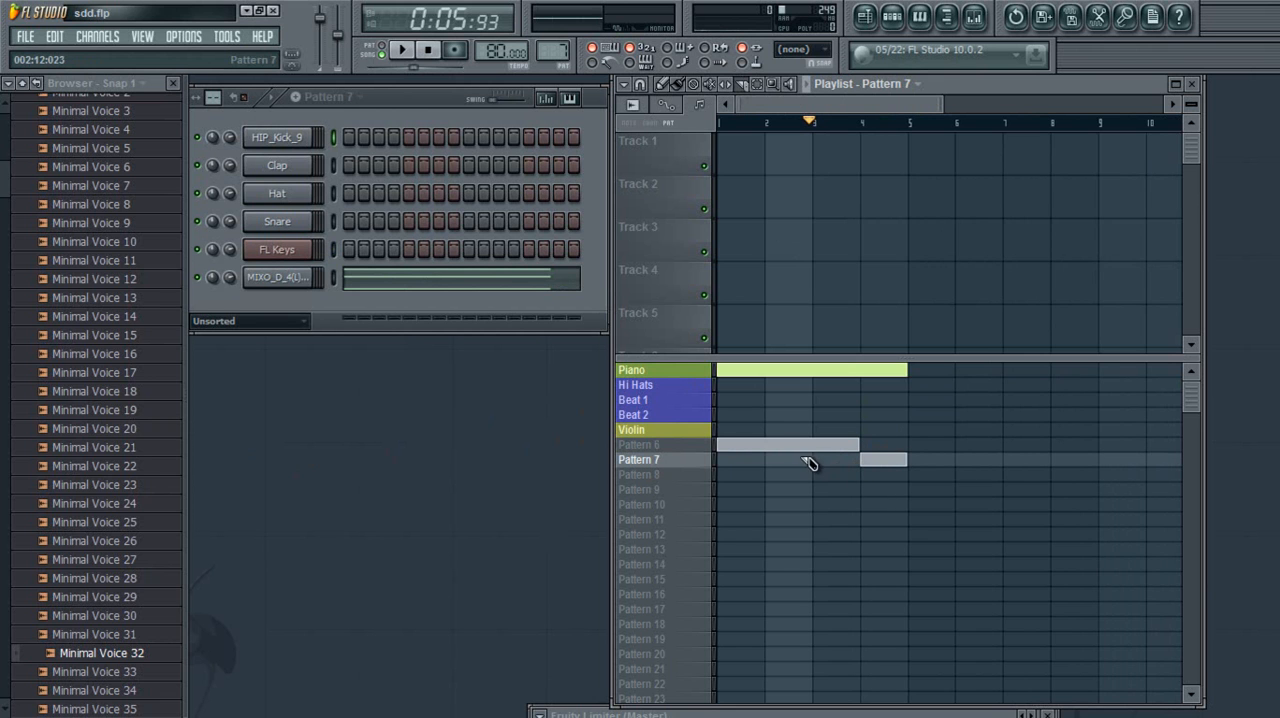
# Delete the sliced Pattern 6 and Pattern 7 blocks from the playlist with the Draw tool
pyautogui.click(663, 85)
pyautogui.rightClick(833, 453)
pyautogui.rightClick(868, 460)
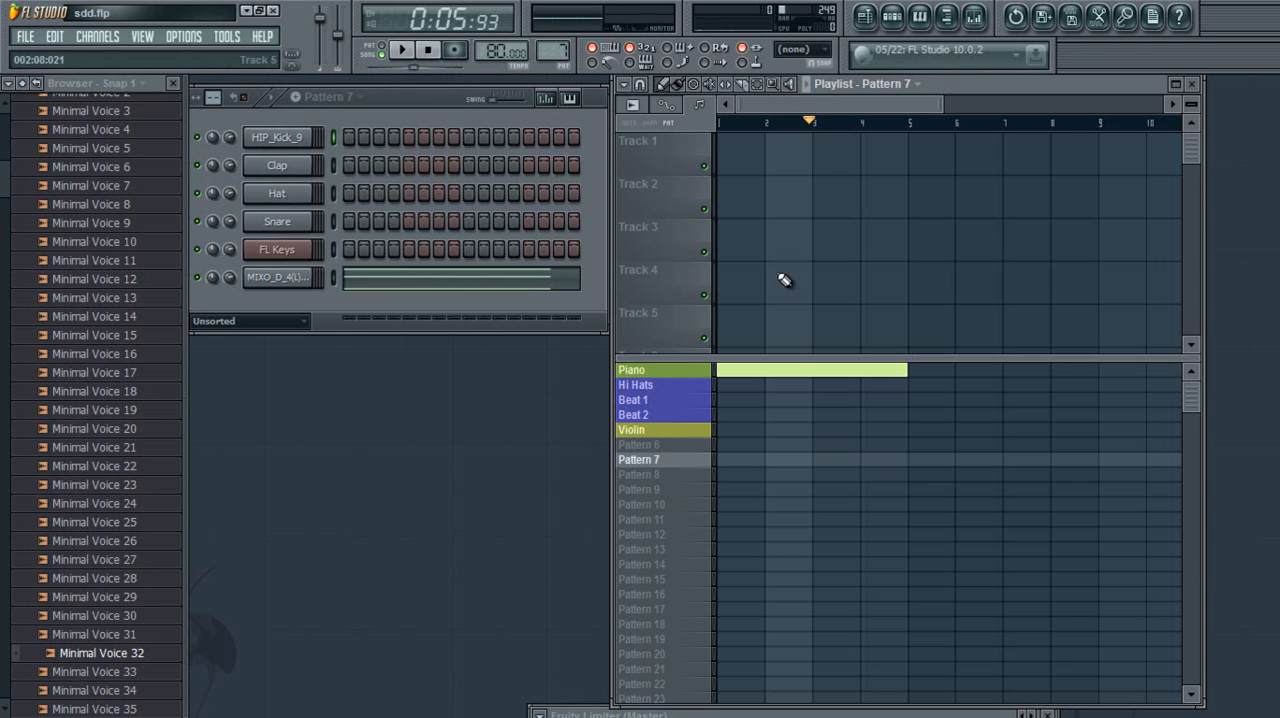
# Select the Piano block at bar 1 with the Select tool
pyautogui.click(757, 88)
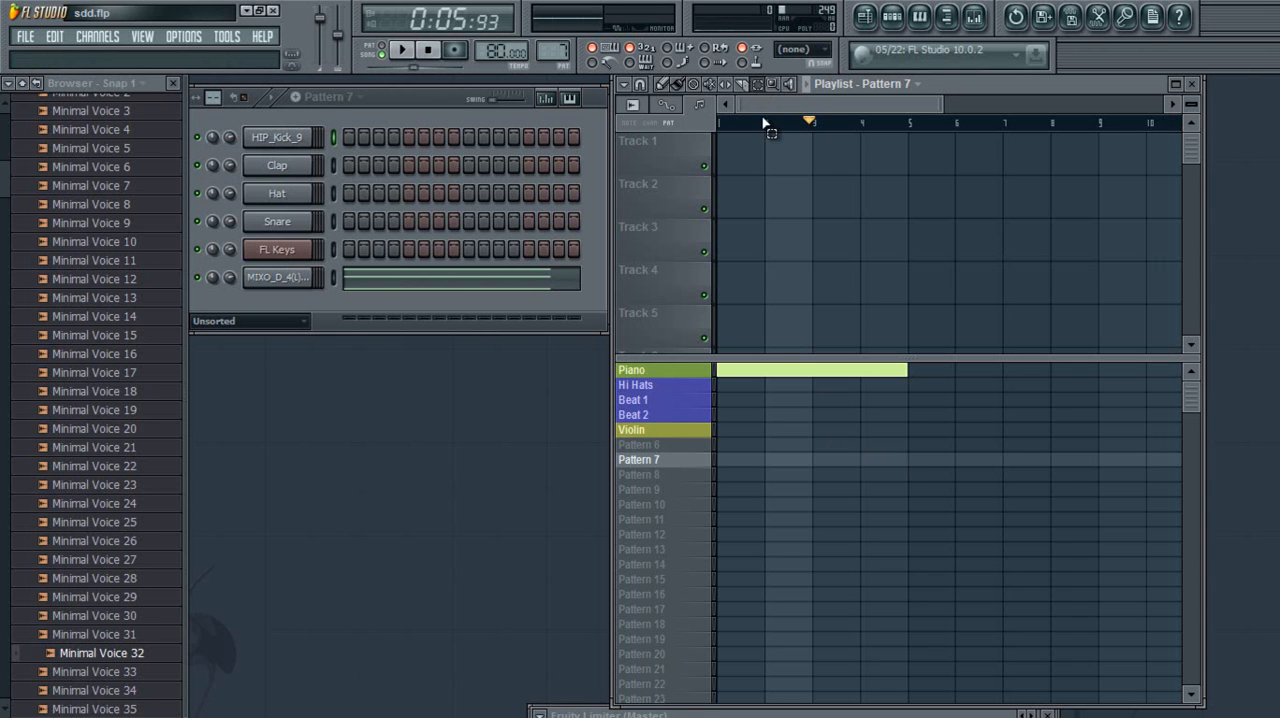
pyautogui.moveTo(938, 383)
pyautogui.mouseDown()
pyautogui.moveTo(723, 391)
pyautogui.moveTo(923, 374)
pyautogui.mouseUp()
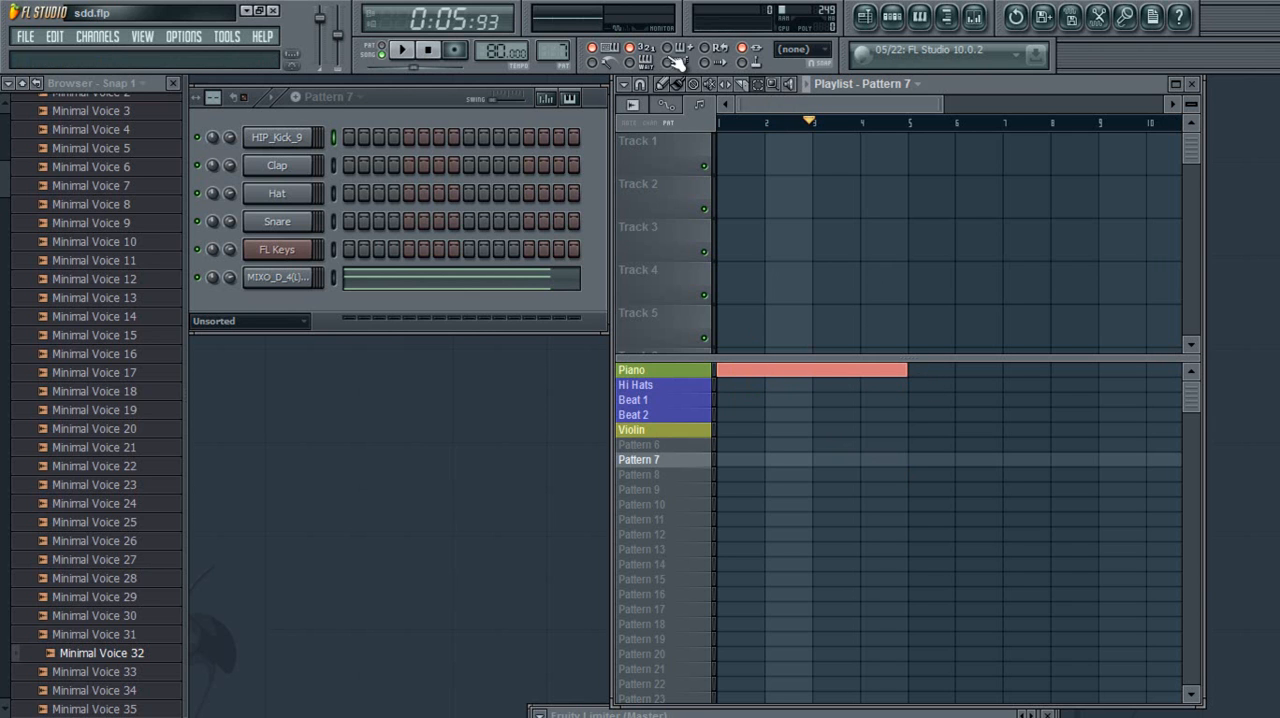
# Box-select the Piano block at bar 1 again with the Select tool, and clear the selection
pyautogui.moveTo(834, 369); pyautogui.dragTo(735, 400)
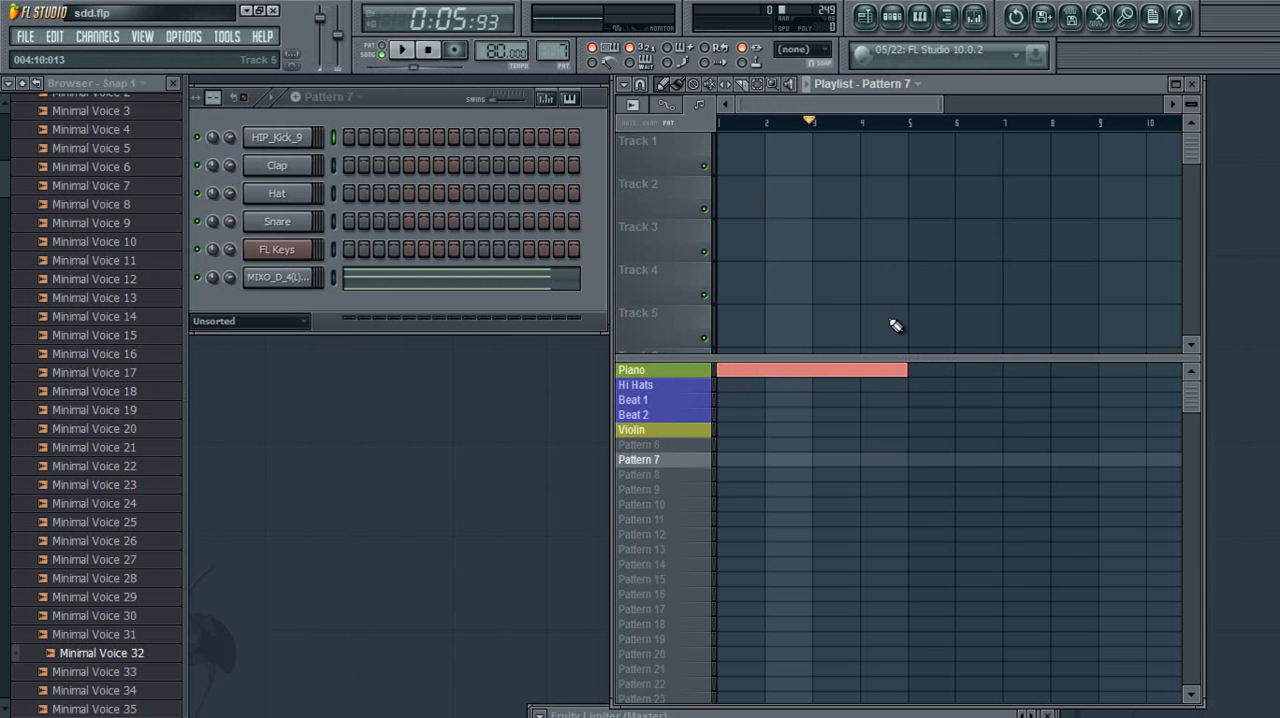
pyautogui.click(950, 404)
pyautogui.moveTo(932, 364); pyautogui.dragTo(711, 391)
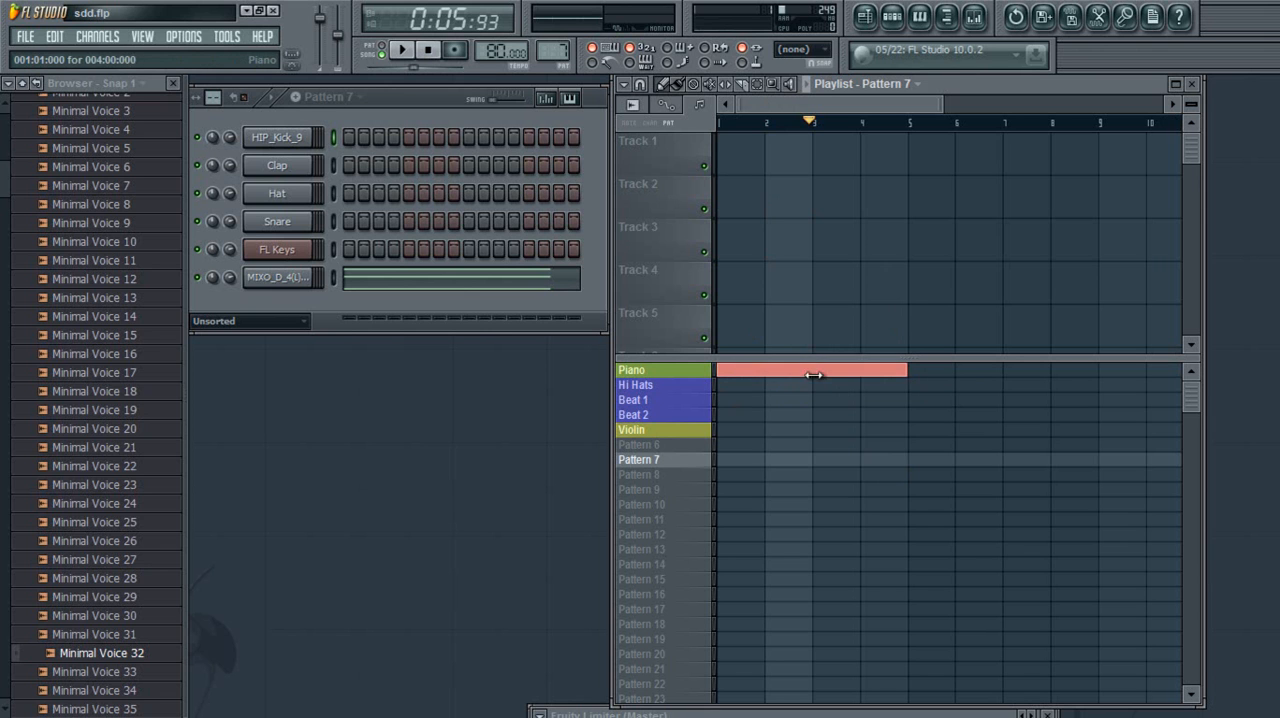
pyautogui.moveTo(912, 378); pyautogui.dragTo(726, 400)
pyautogui.click(843, 392)
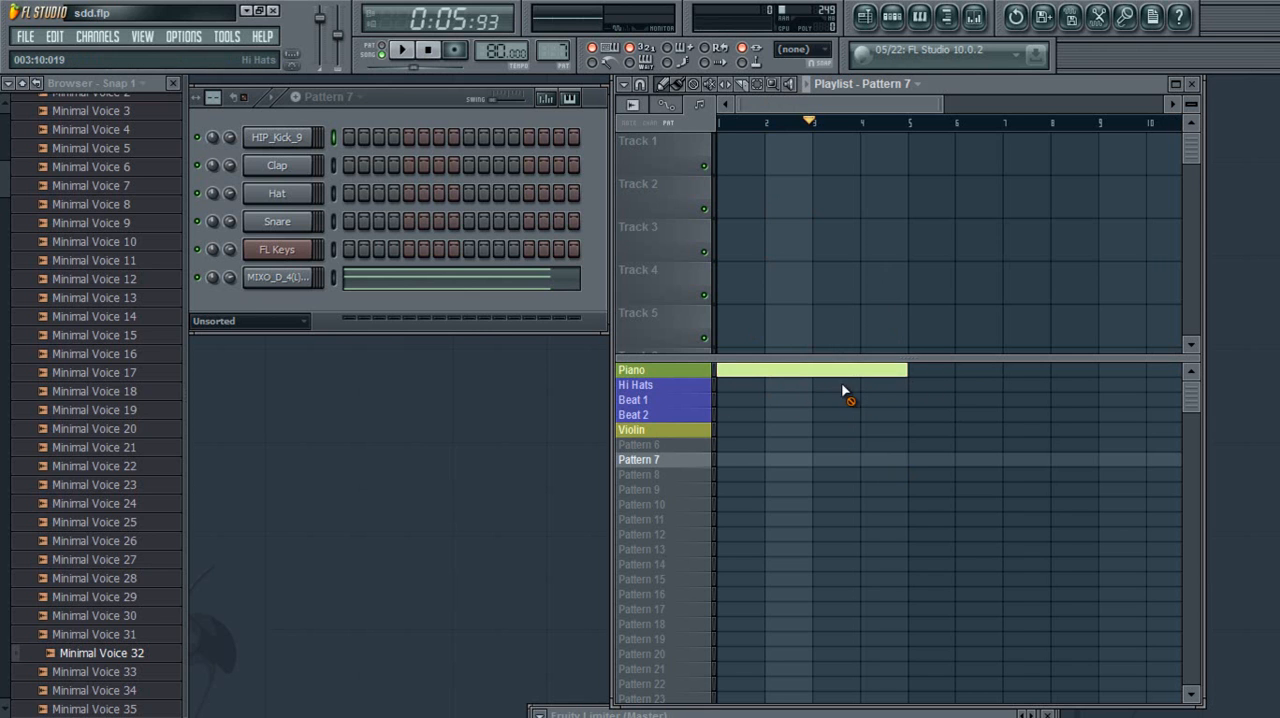
# Magnify the Piano block with the Zoom tool, return to the Draw tool and widen the playlist view to about 12 bars
pyautogui.click(775, 88)
pyautogui.click(903, 384)
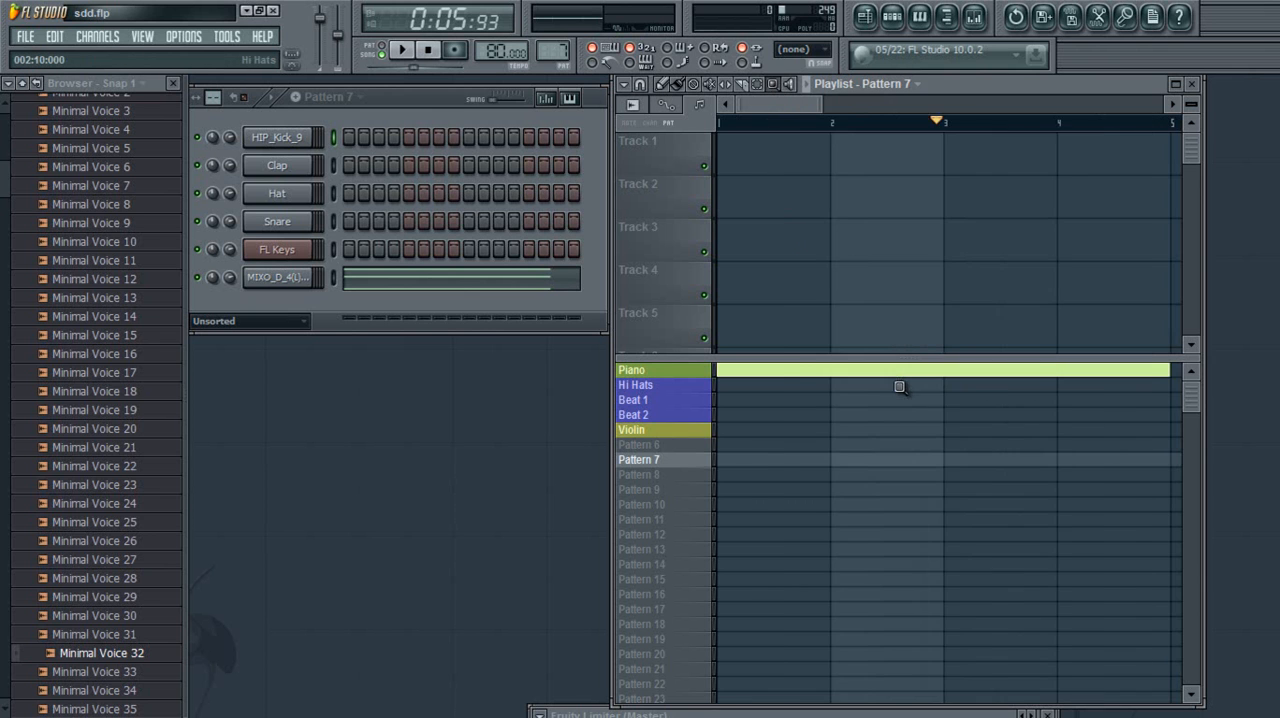
pyautogui.click(923, 394)
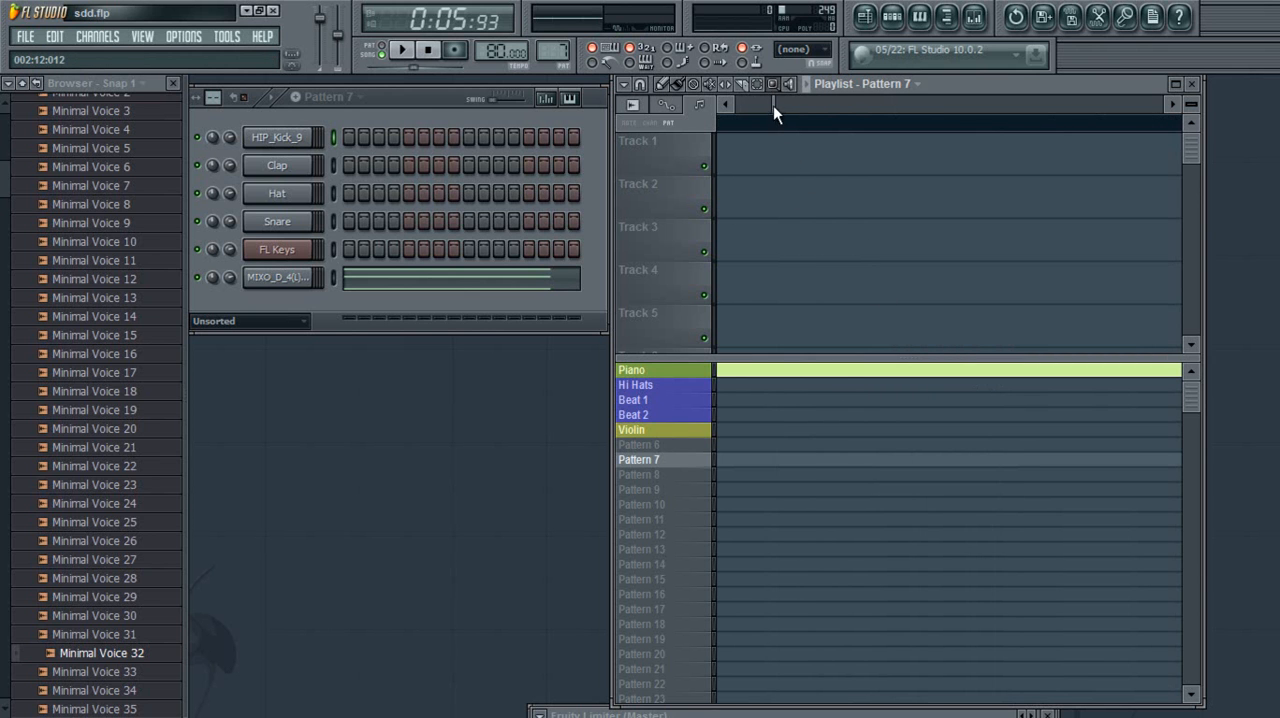
pyautogui.click(666, 86)
pyautogui.moveTo(775, 105); pyautogui.dragTo(989, 103)
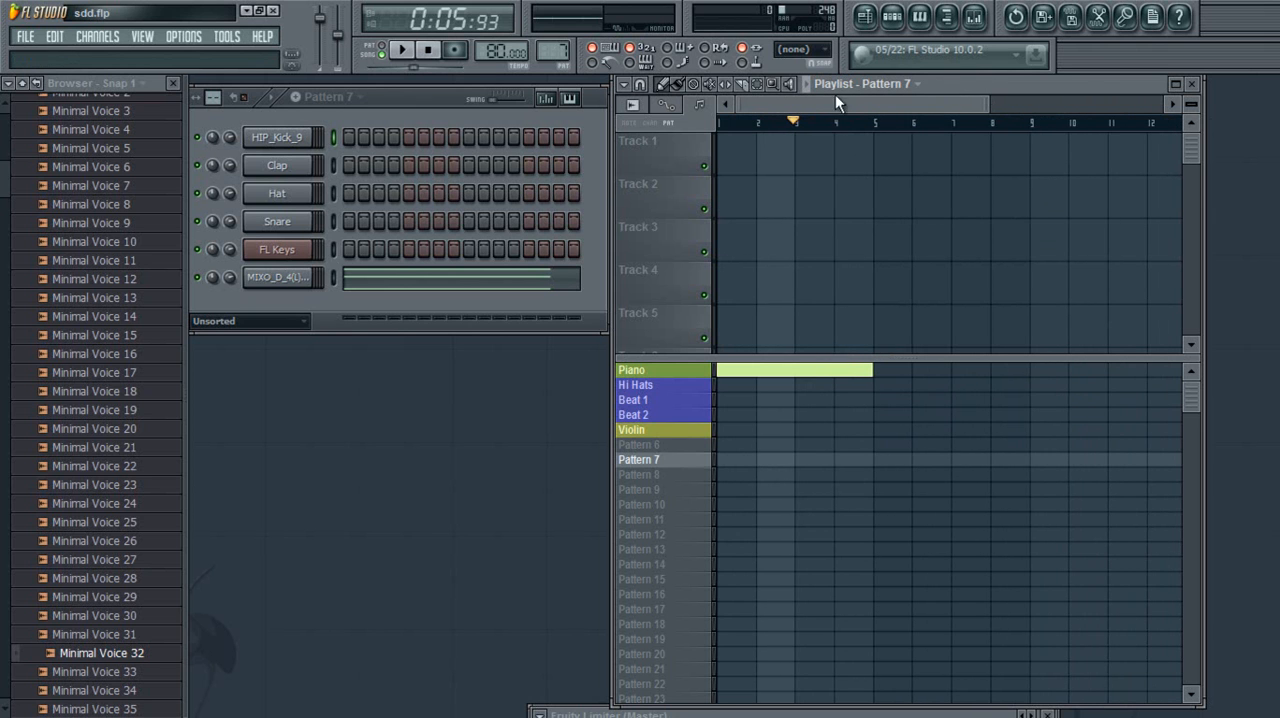
# Remove the Piano block and place the Vocals_Fall Silently audio clip at bar 1 of Track 1
pyautogui.click(638, 108)
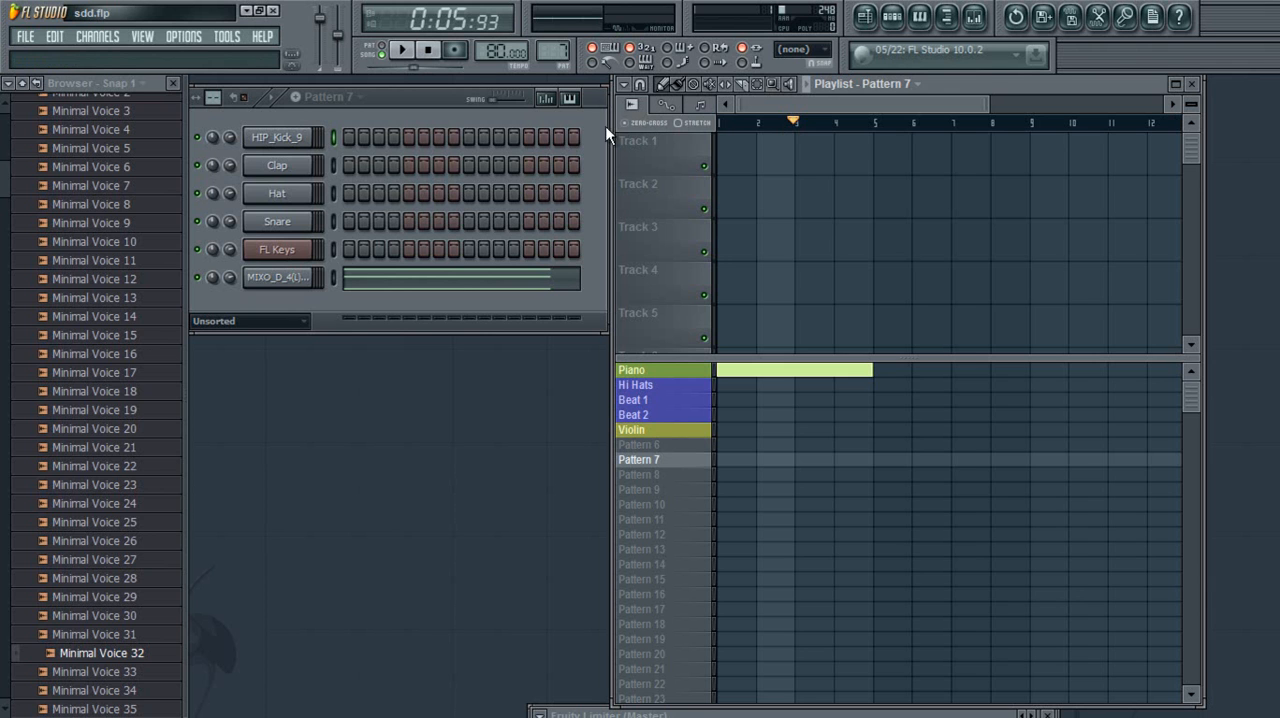
pyautogui.click(633, 108)
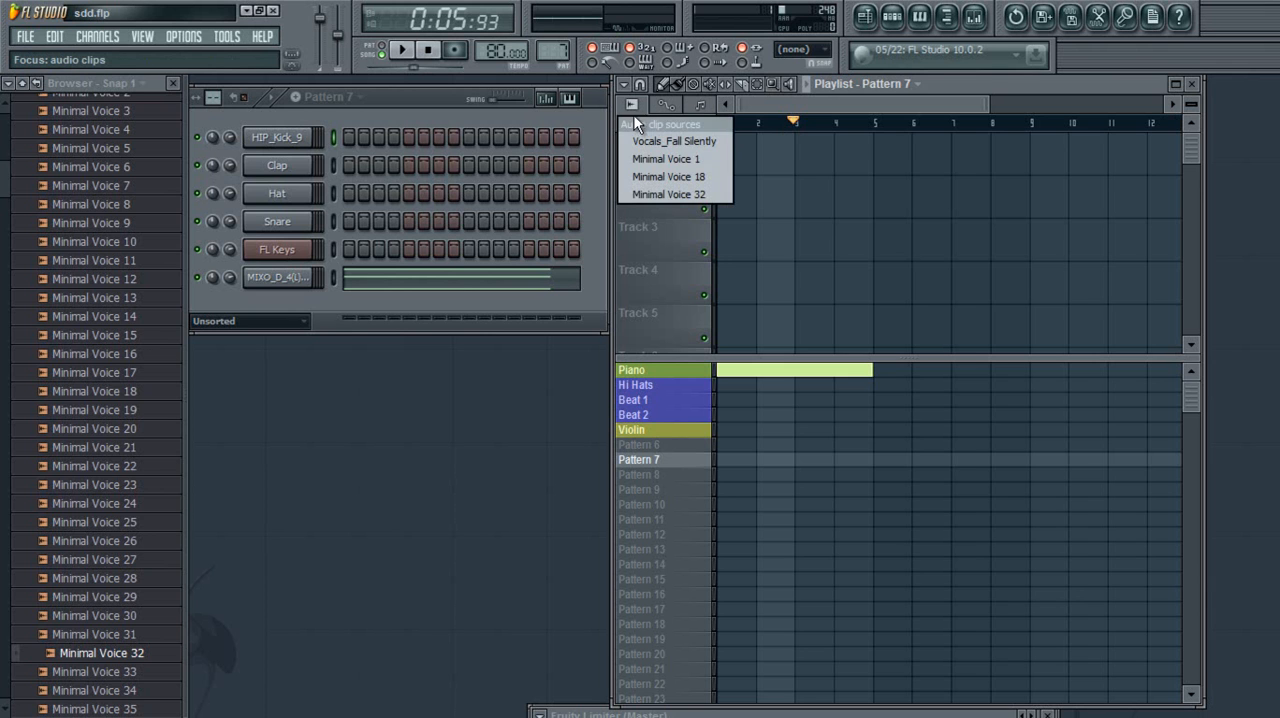
pyautogui.click(683, 144)
pyautogui.moveTo(767, 376); pyautogui.dragTo(745, 160)
pyautogui.moveTo(918, 111); pyautogui.dragTo(837, 97)
# Play the Vocals_Fall Silently clip briefly, stop playback and delete the clip from Track 1
pyautogui.press('space')
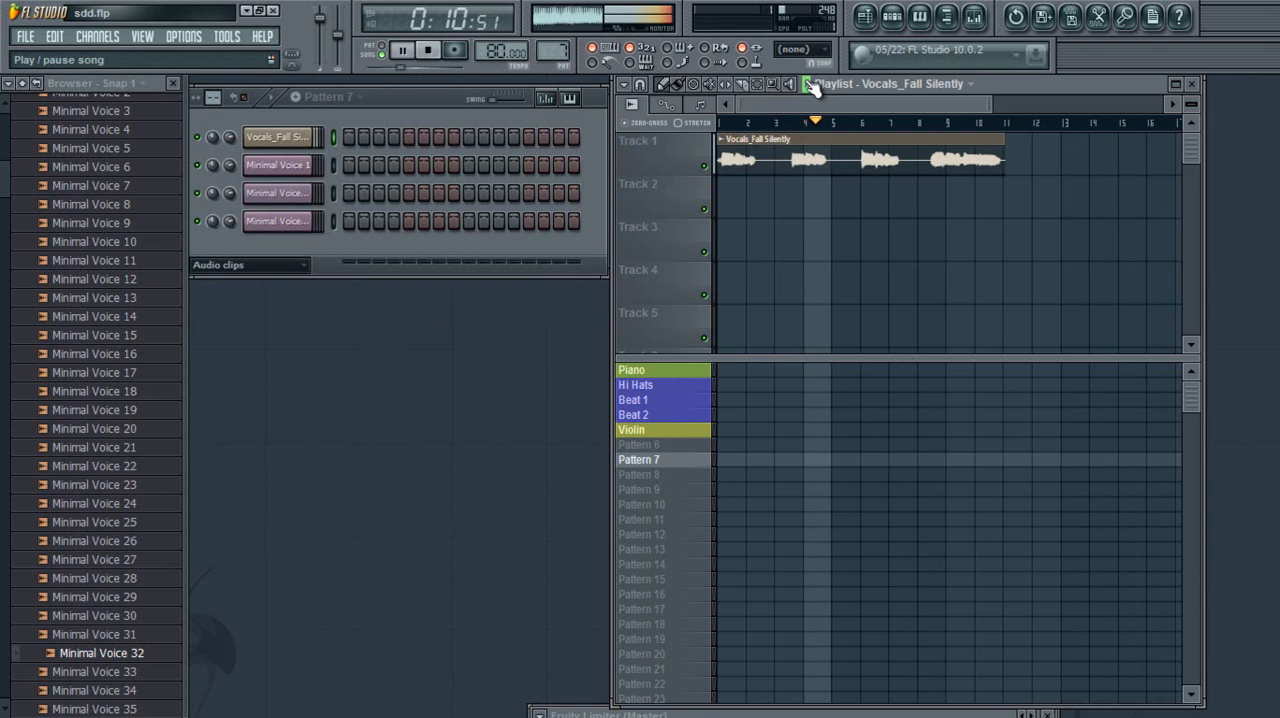
pyautogui.click(812, 85)
pyautogui.rightClick(810, 155)
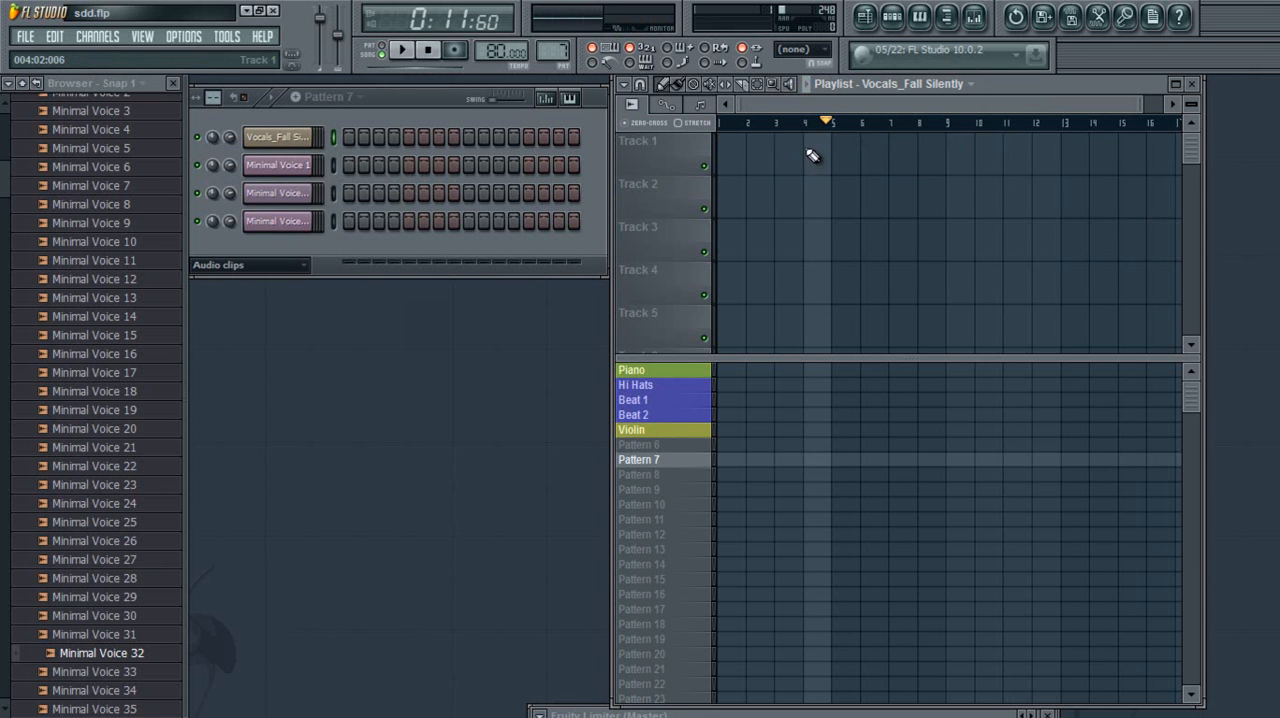
# Place the Vocals_Fall Silently channel volume automation clip at bar 1 of Track 2 and shape it into a rising ramp ending around bar 12
pyautogui.click(667, 116)
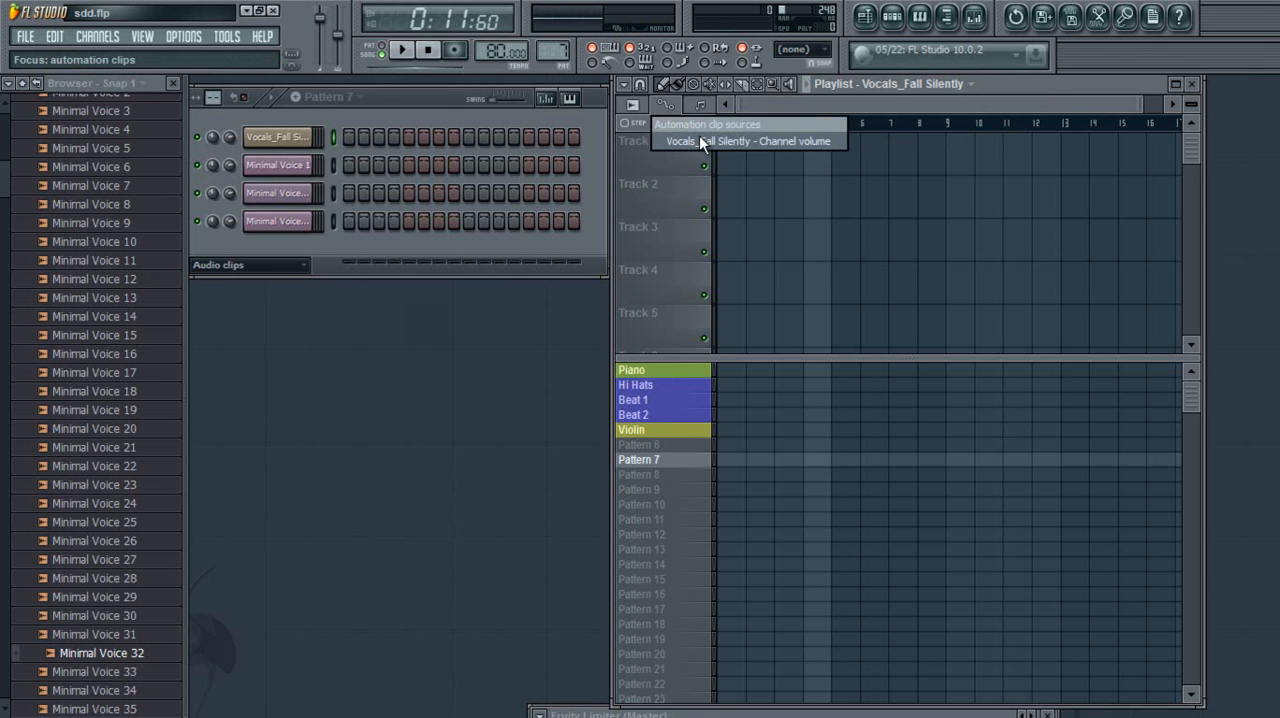
pyautogui.click(700, 139)
pyautogui.click(747, 203)
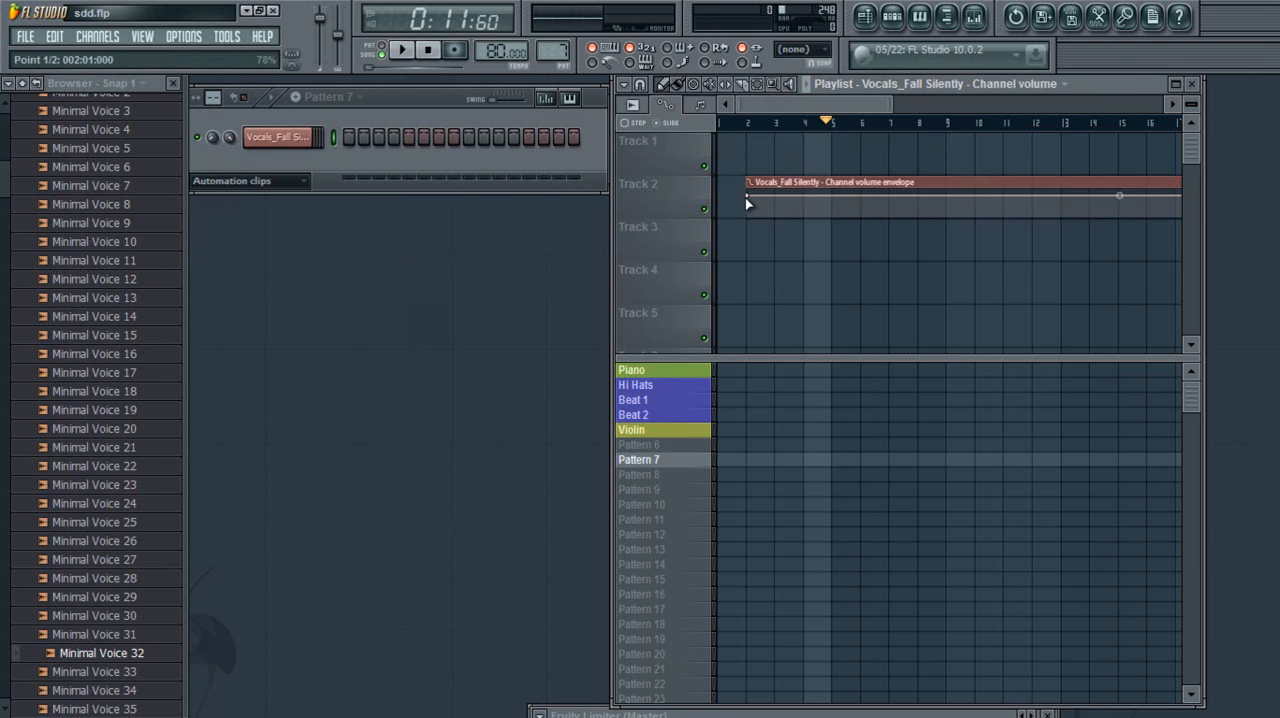
pyautogui.moveTo(766, 190); pyautogui.dragTo(714, 228)
pyautogui.moveTo(893, 104); pyautogui.dragTo(1133, 104)
pyautogui.moveTo(1015, 186); pyautogui.dragTo(847, 190)
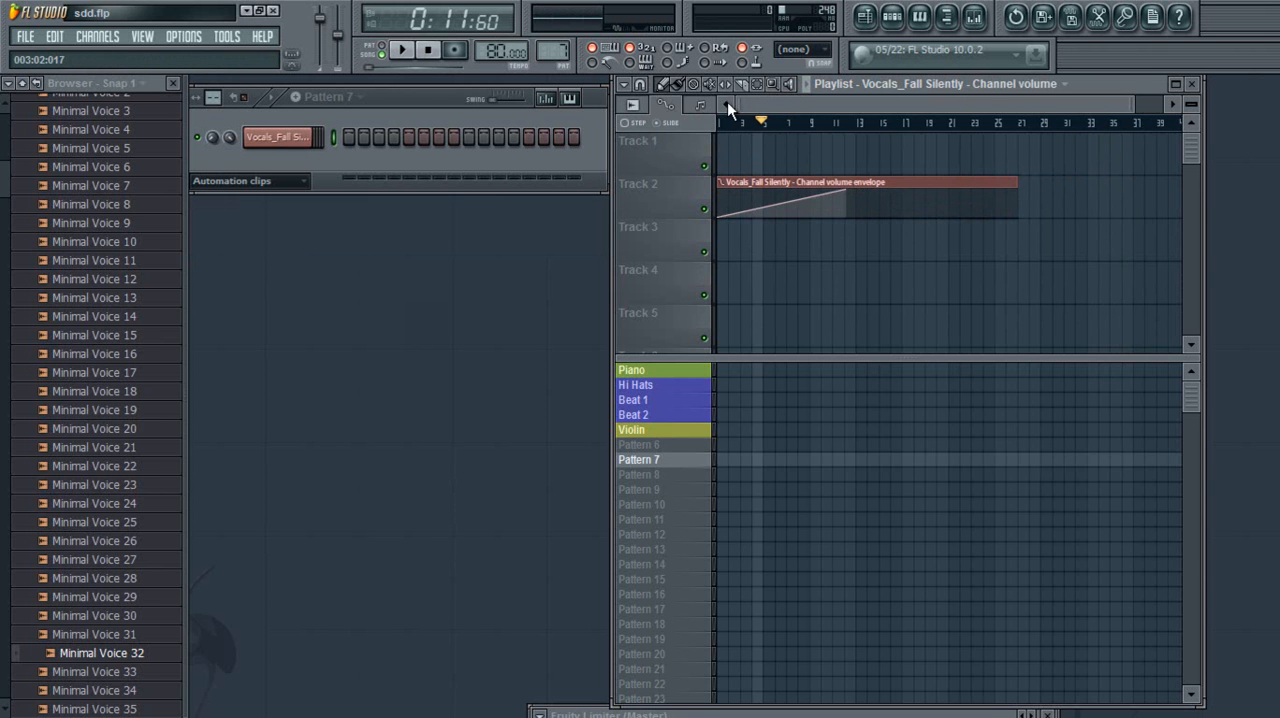
# Place the Vocals_Fall Silently audio clip at bar 1 of Track 1, above the volume automation clip
pyautogui.click(638, 107)
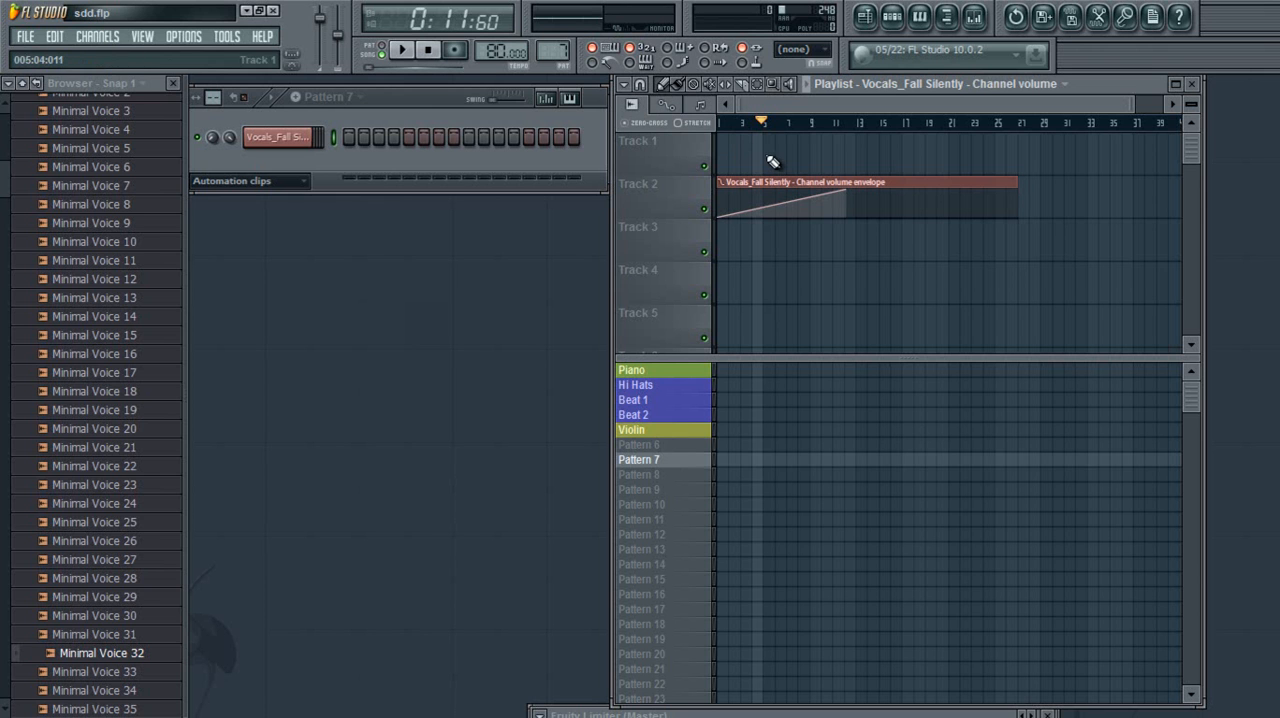
pyautogui.click(636, 106)
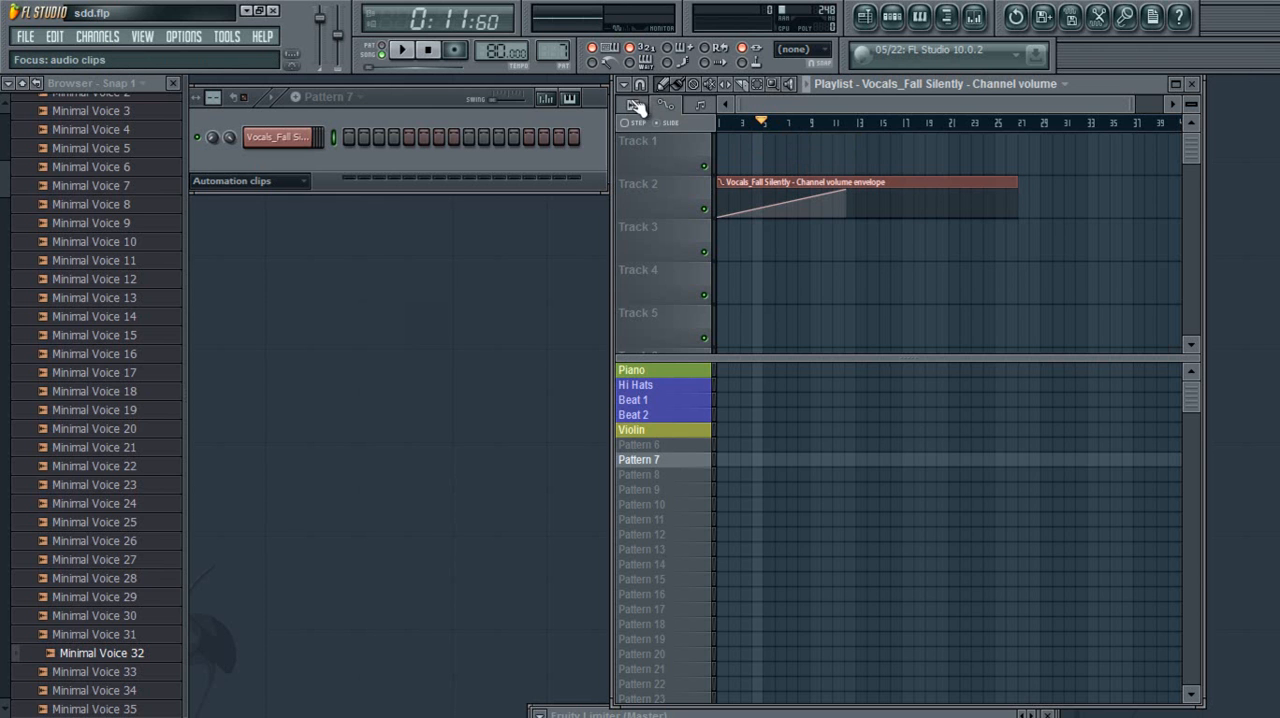
pyautogui.click(636, 105)
pyautogui.click(688, 138)
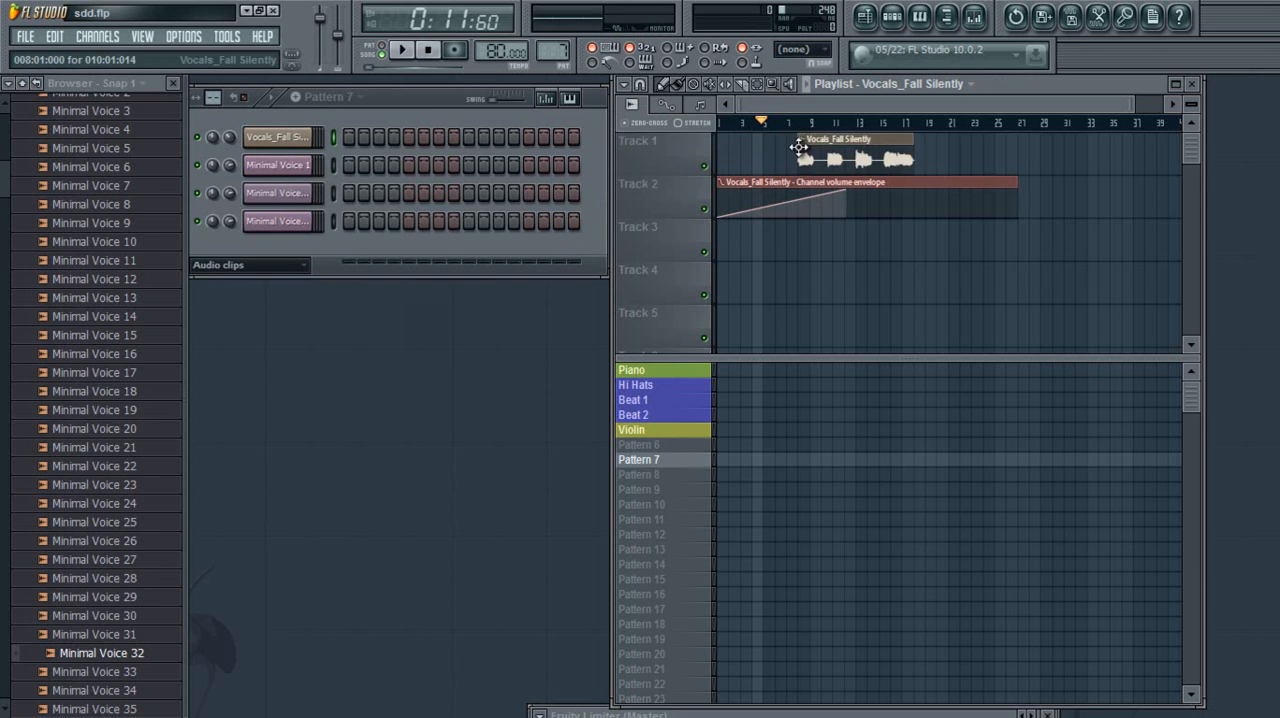
# Audition the vocal clip with its volume ramp, jumping ahead to bar 9, and delete both clips from Tracks 1 and 2
pyautogui.press('space')
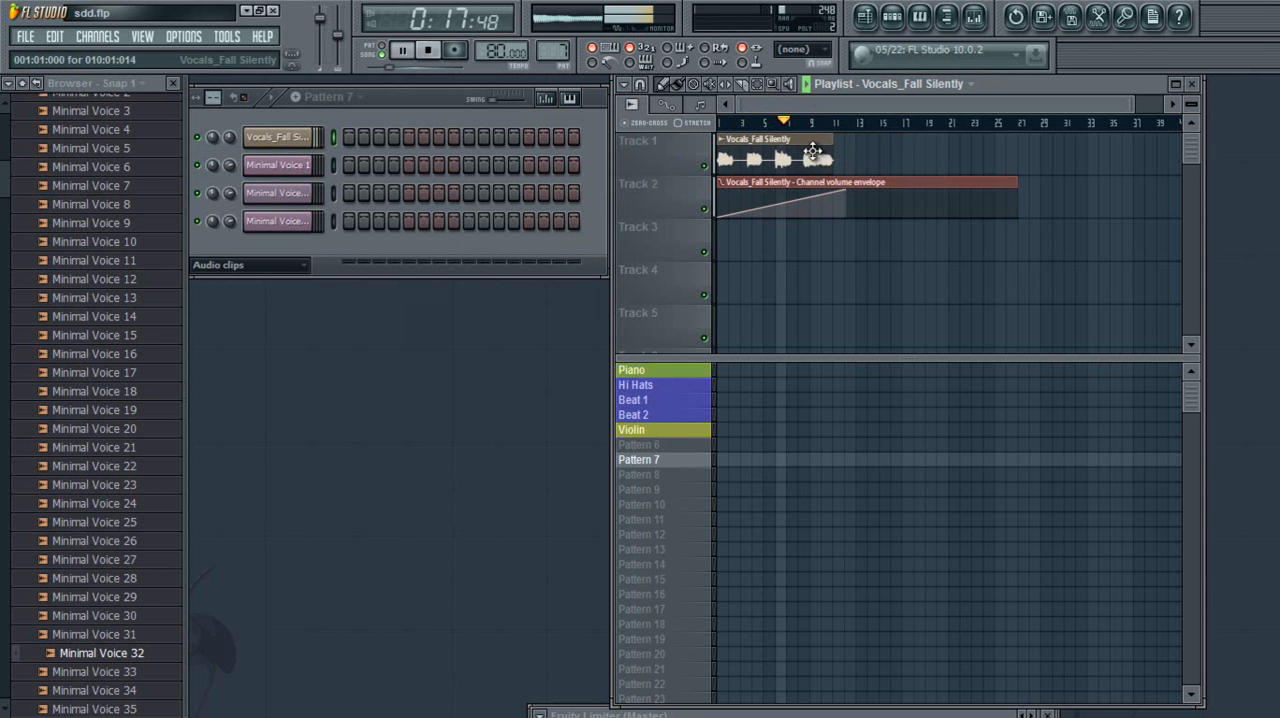
pyautogui.click(812, 122)
pyautogui.press('space')
pyautogui.rightClick(903, 200)
pyautogui.rightClick(800, 162)
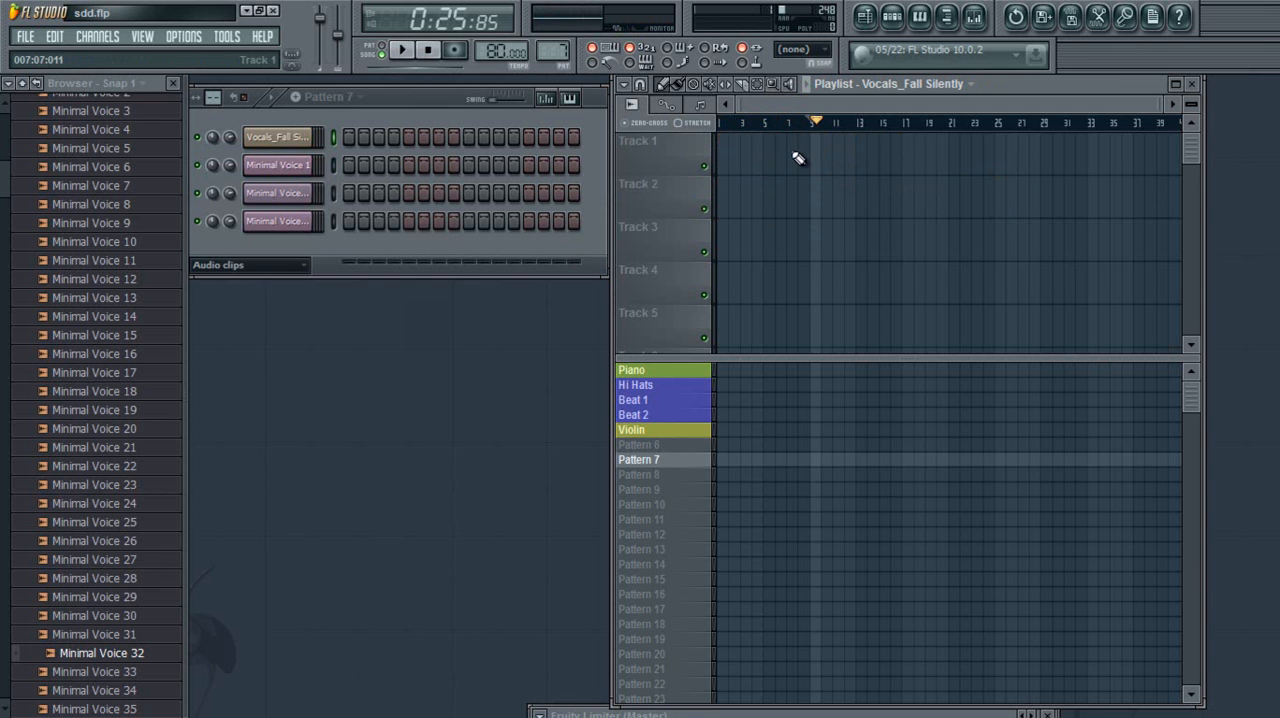
# Choose Piano as the pattern clip source and place Piano clips at bars 1 and 5 of Track 1
pyautogui.click(700, 108)
pyautogui.click(699, 107)
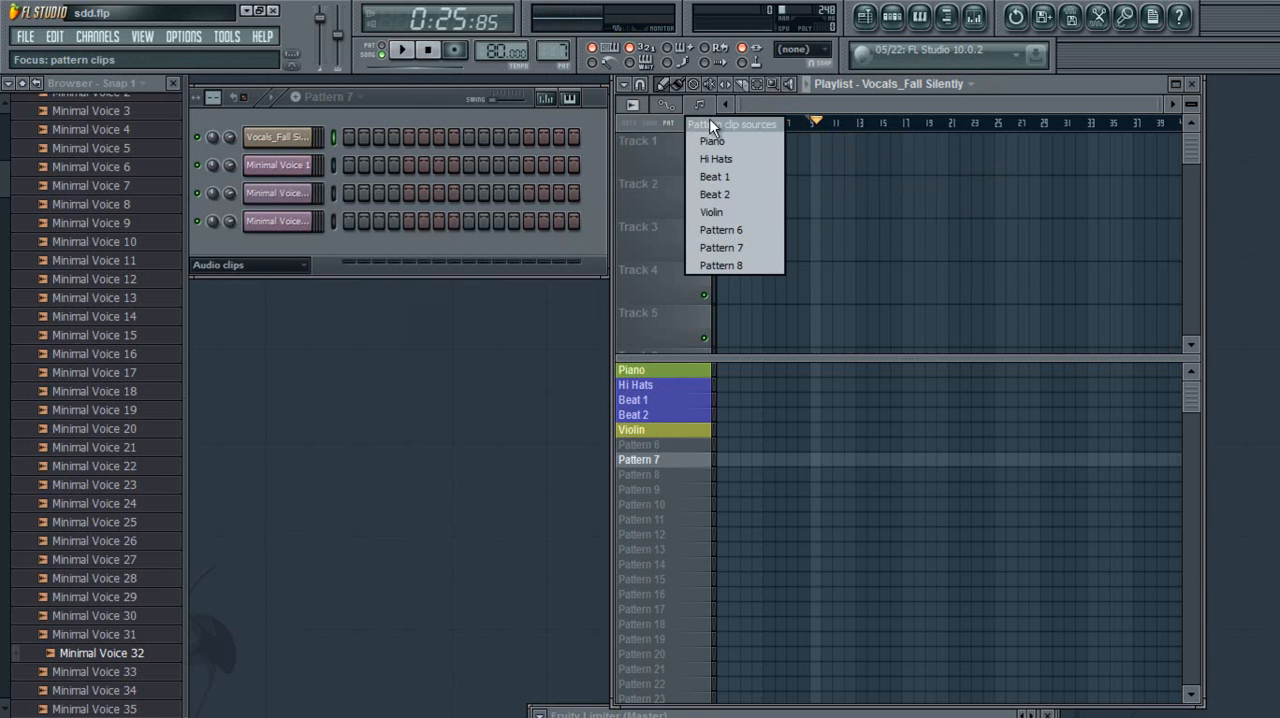
pyautogui.click(737, 143)
pyautogui.click(743, 152)
pyautogui.moveTo(743, 152); pyautogui.dragTo(810, 152)
# Choose Hi Hats as the pattern clip source and fill Track 2 with Hi Hats clips from bar 1 to bar 9
pyautogui.click(700, 106)
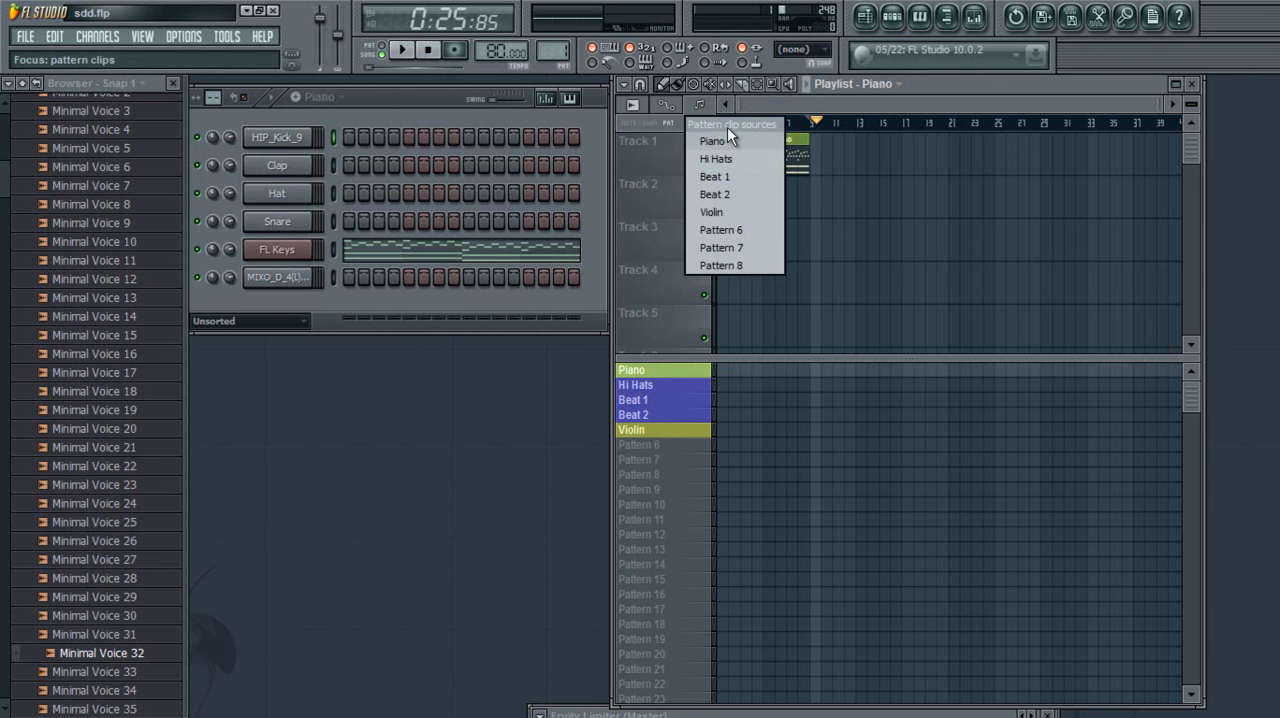
pyautogui.click(728, 158)
pyautogui.click(729, 190)
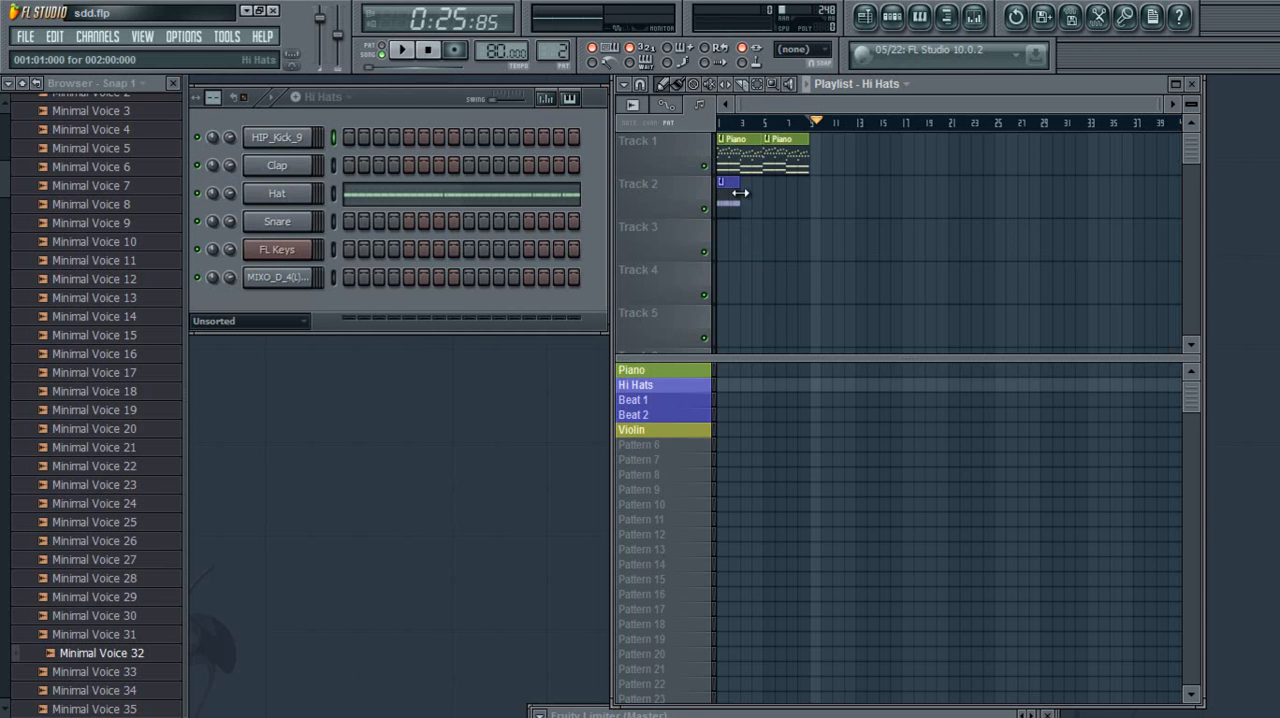
pyautogui.moveTo(741, 191); pyautogui.dragTo(791, 196)
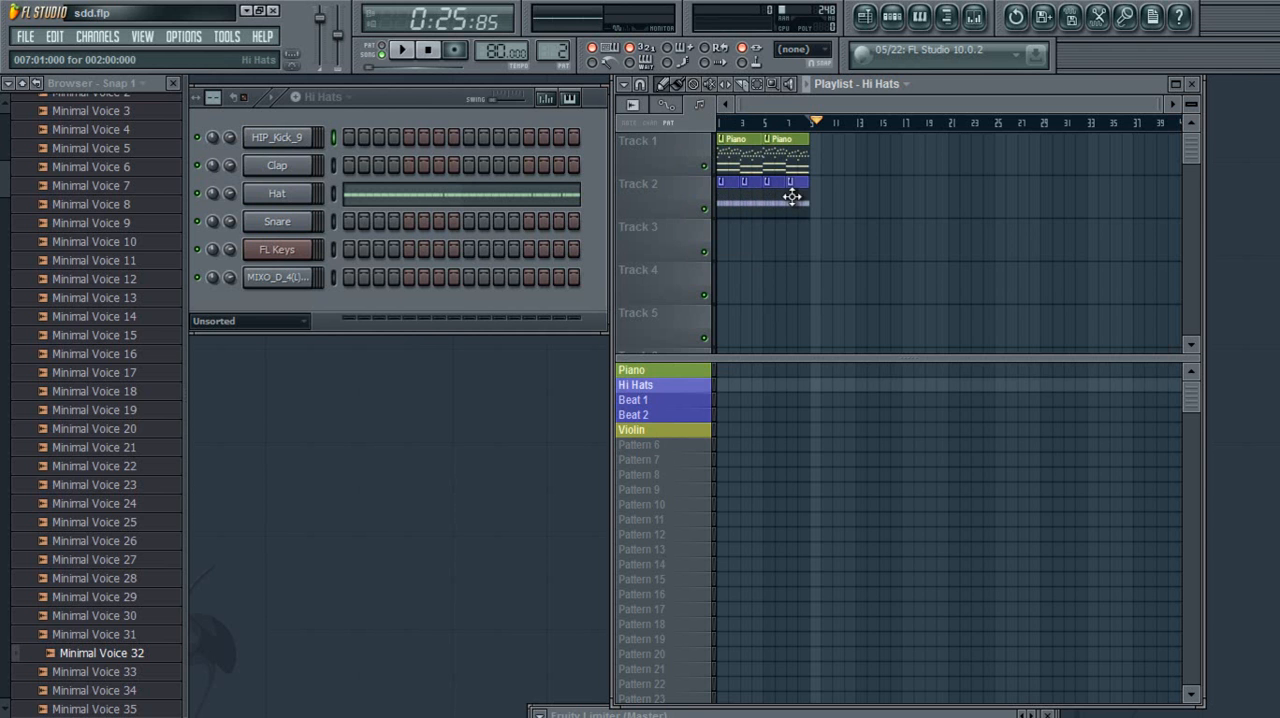
# Delete all the Piano clips from Track 1 and the Hi Hats clips from Track 2
pyautogui.rightClick(740, 155)
pyautogui.rightClick(771, 157)
pyautogui.rightClick(760, 184)
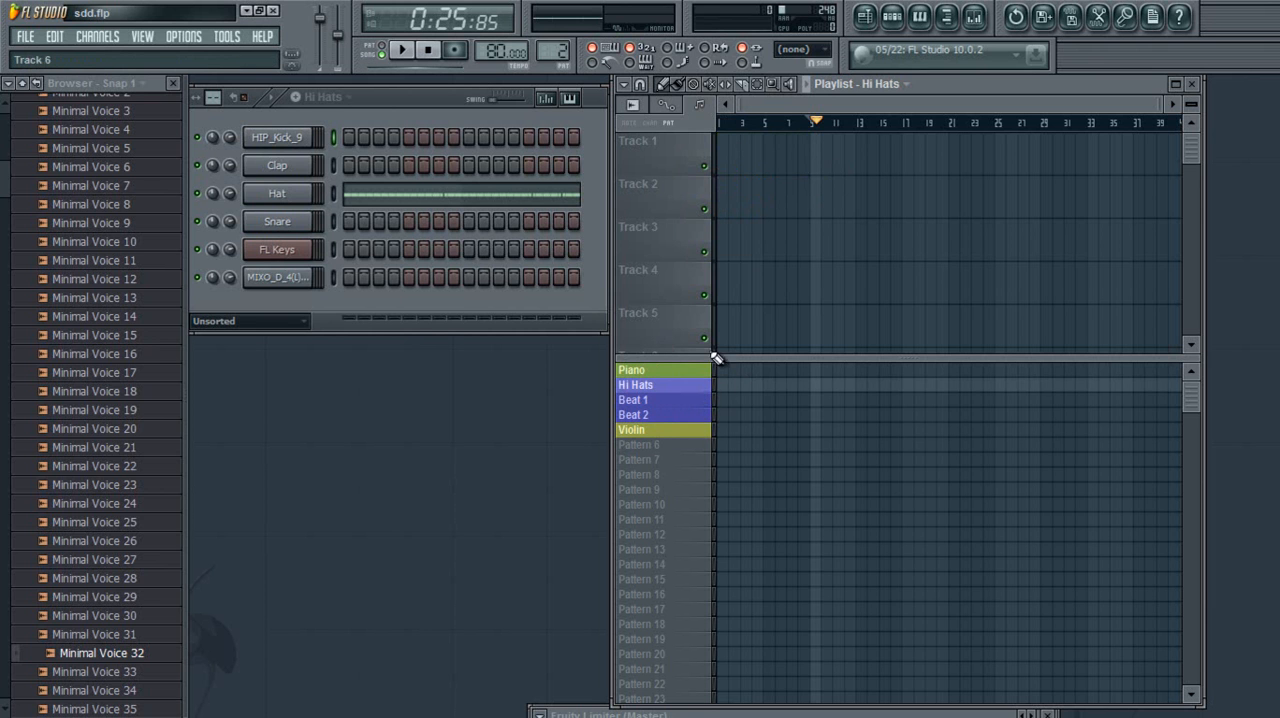
# Toggle Track 1's mute repeatedly on a temporary Hi Hats clip at bar 1, and delete the clip
pyautogui.click(727, 169)
pyautogui.click(705, 167)
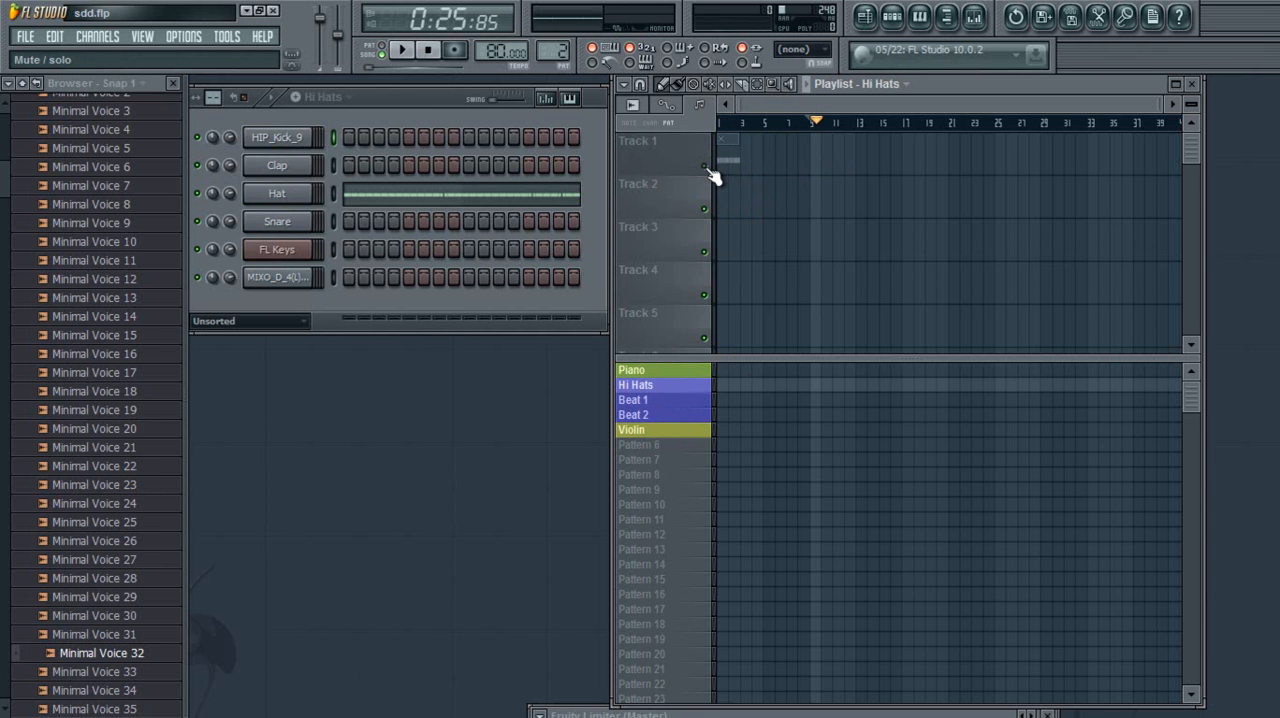
pyautogui.click(705, 168)
pyautogui.click(705, 168)
pyautogui.click(705, 168)
pyautogui.click(705, 168)
pyautogui.click(705, 168)
pyautogui.click(705, 168)
pyautogui.click(705, 168)
pyautogui.rightClick(733, 160)
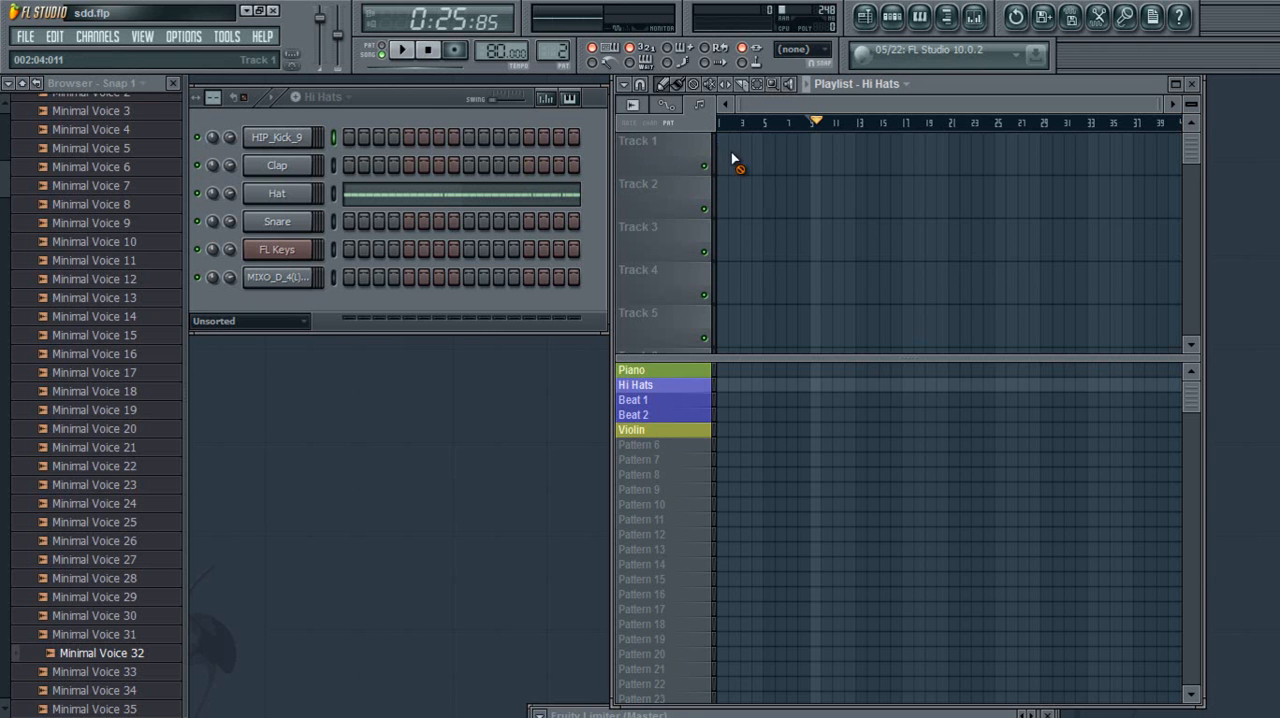
# Insert one new playlist track at Track 1
pyautogui.rightClick(654, 150)
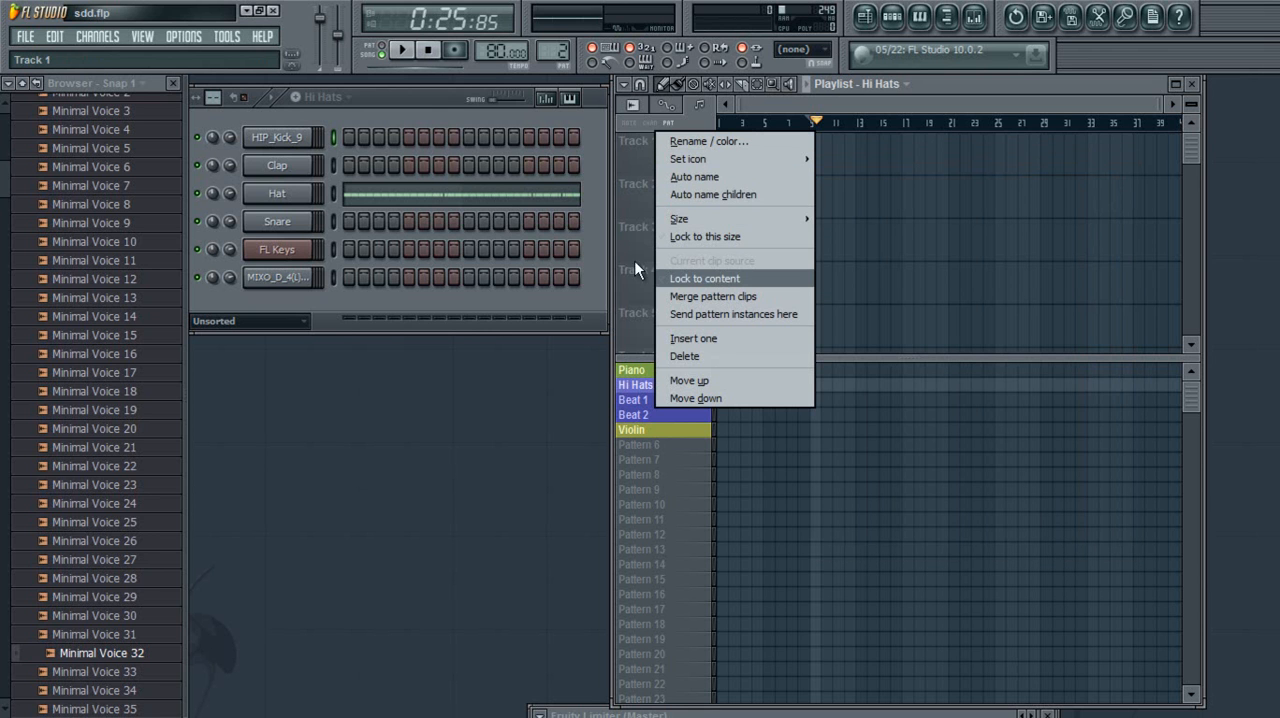
pyautogui.click(688, 337)
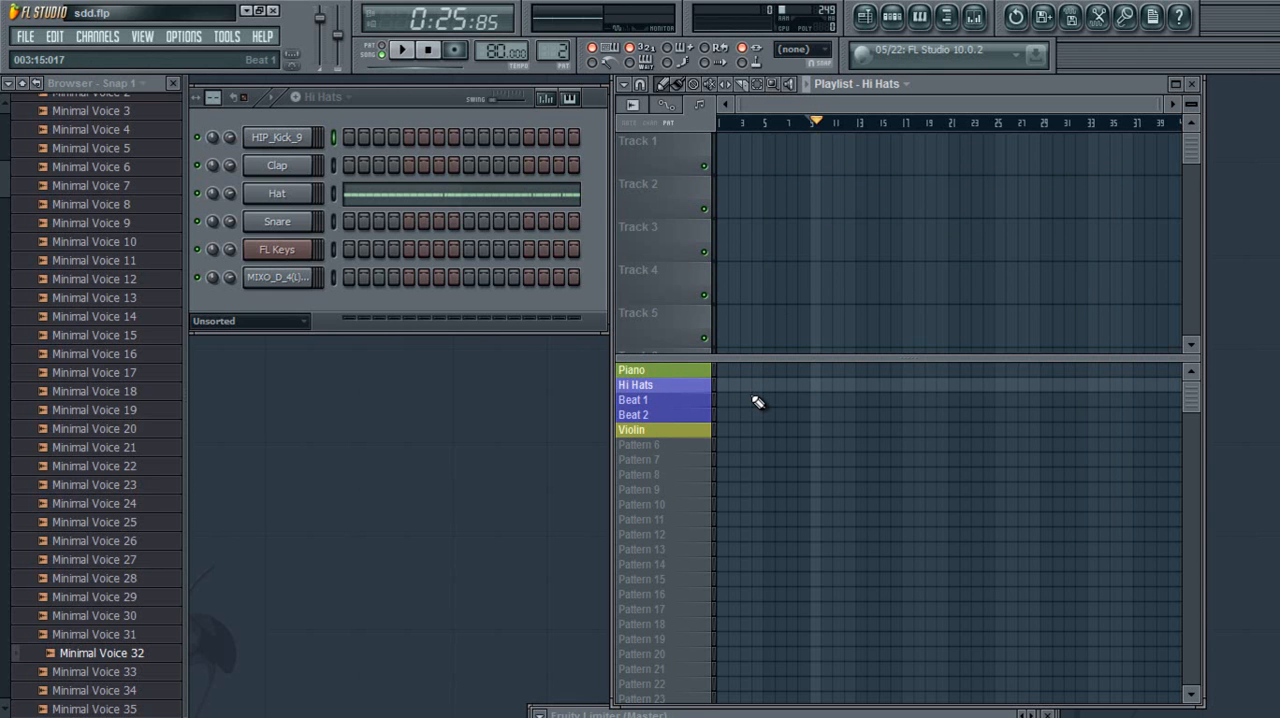
# Place four consecutive Piano pattern blocks at bars 1, 5, 9 and 13
pyautogui.click(718, 373)
pyautogui.click(768, 370)
pyautogui.click(816, 373)
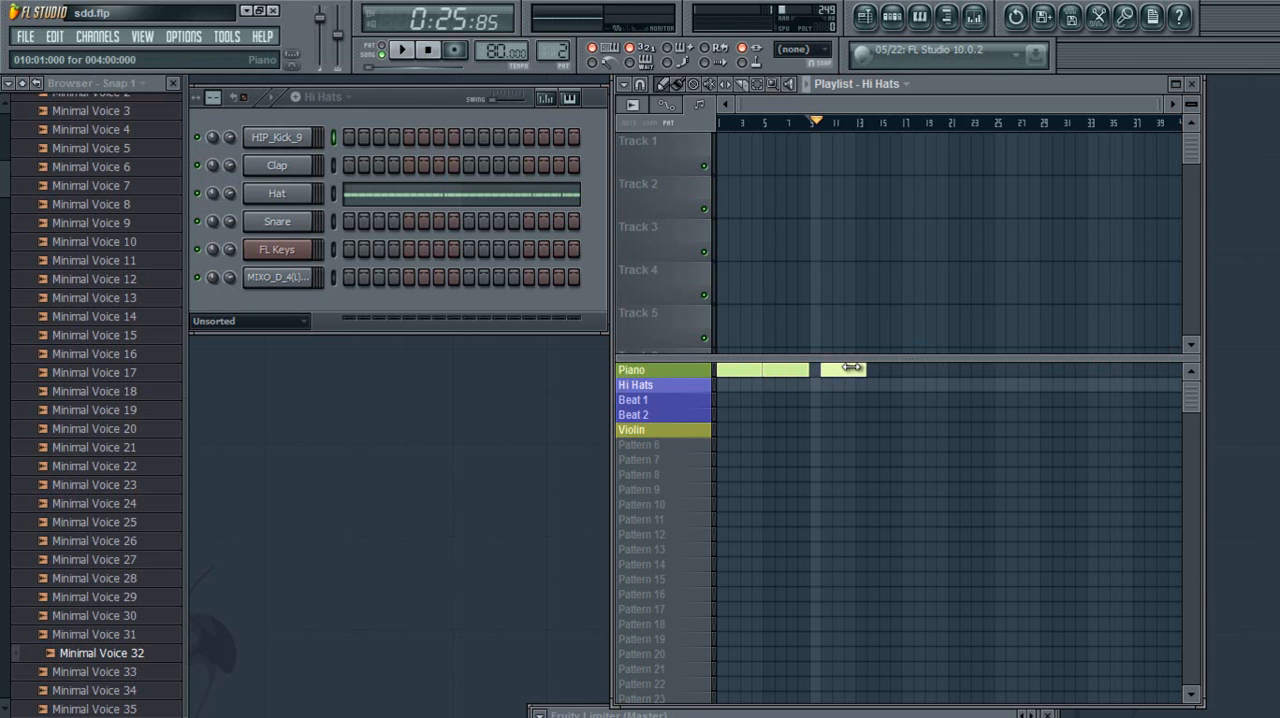
pyautogui.click(865, 373)
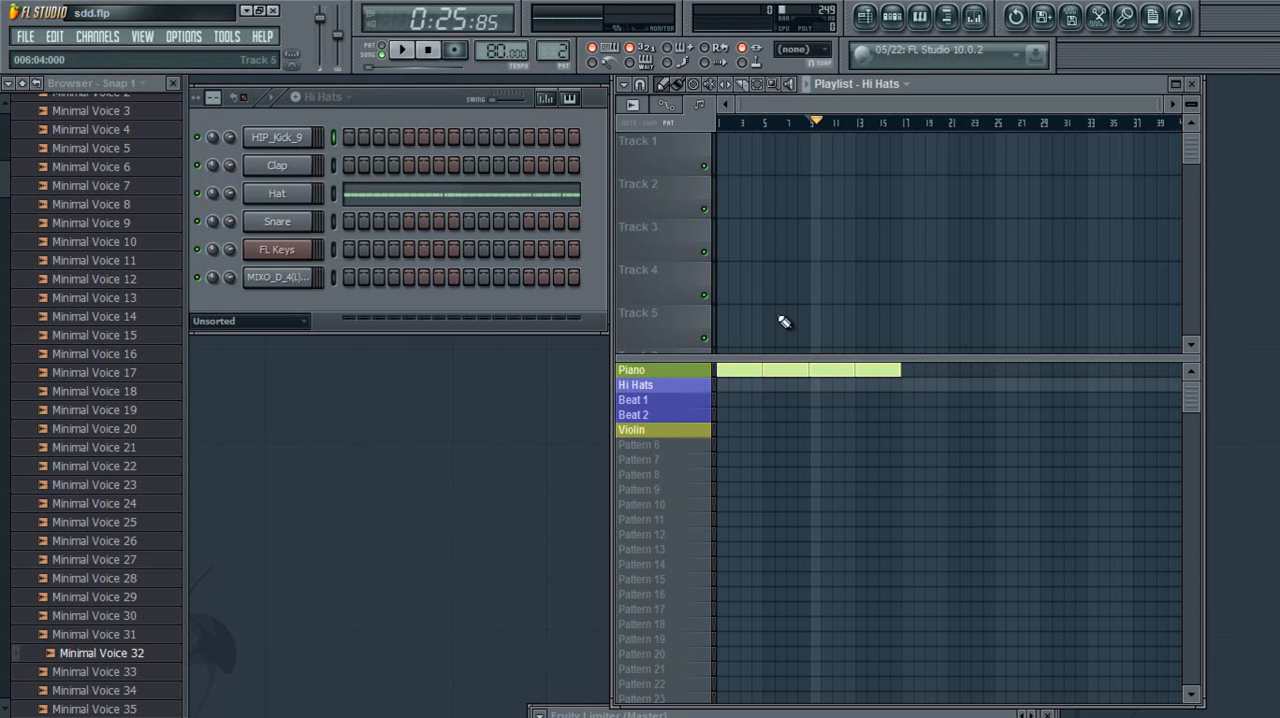
# Fill the Hi Hats row with blocks from bar 1 to bar 17 using the Paint tool, and return the playhead to the start
pyautogui.click(722, 387)
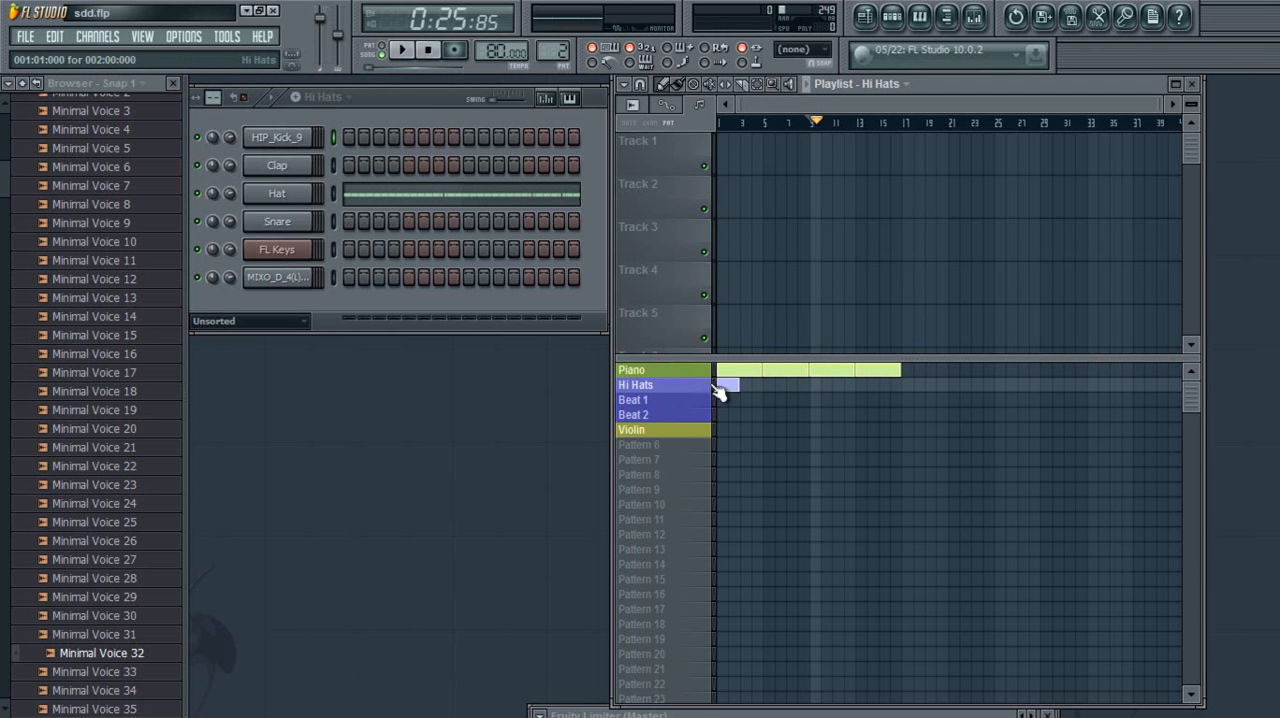
pyautogui.click(677, 83)
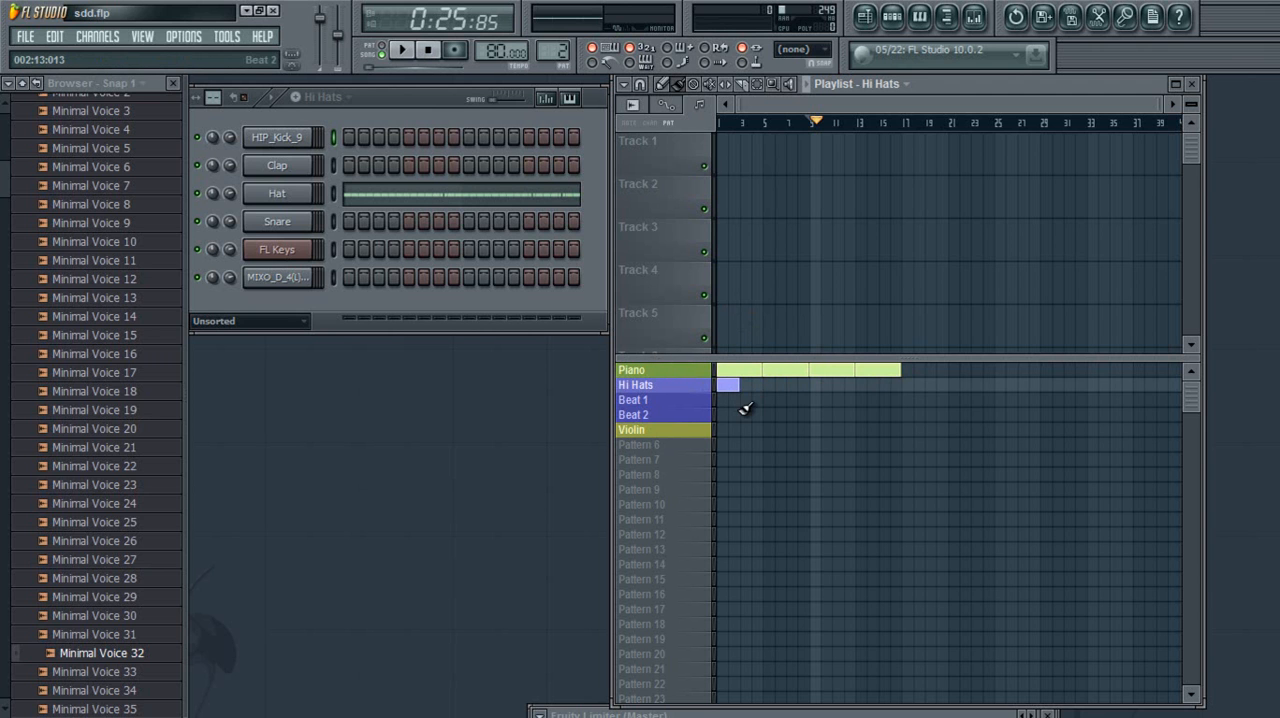
pyautogui.moveTo(752, 386); pyautogui.dragTo(875, 391)
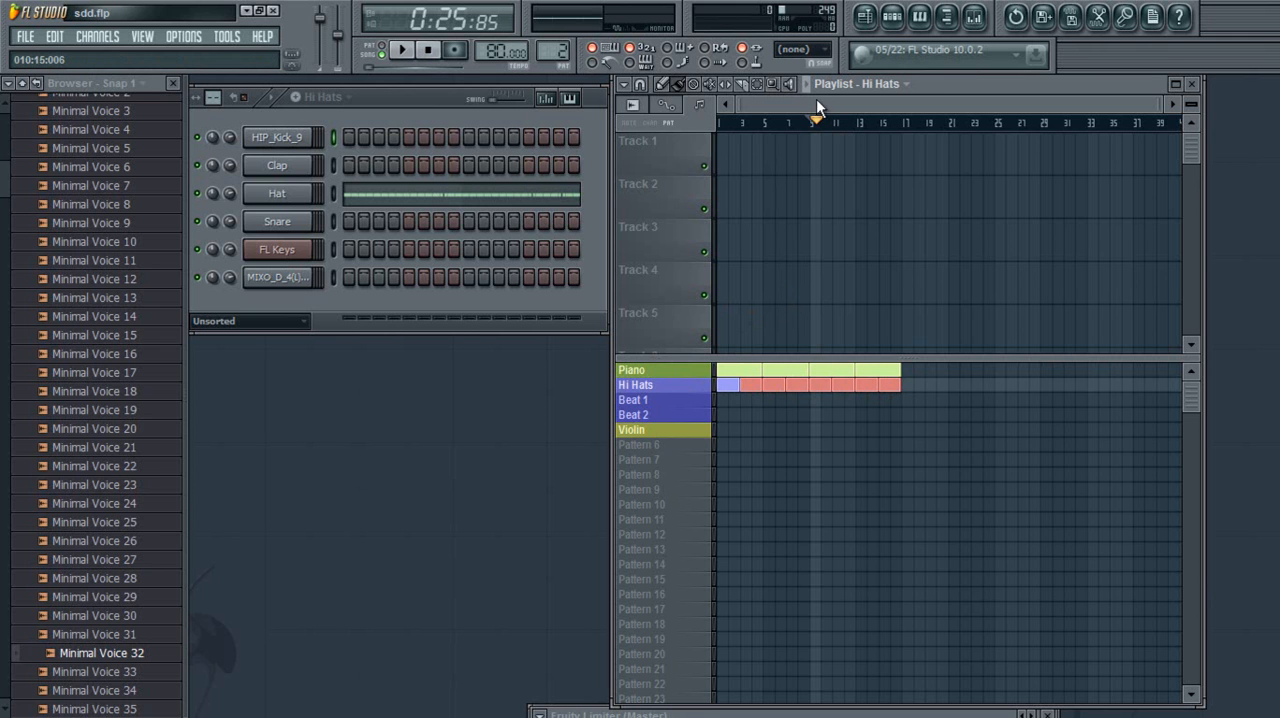
pyautogui.moveTo(820, 120); pyautogui.dragTo(716, 136)
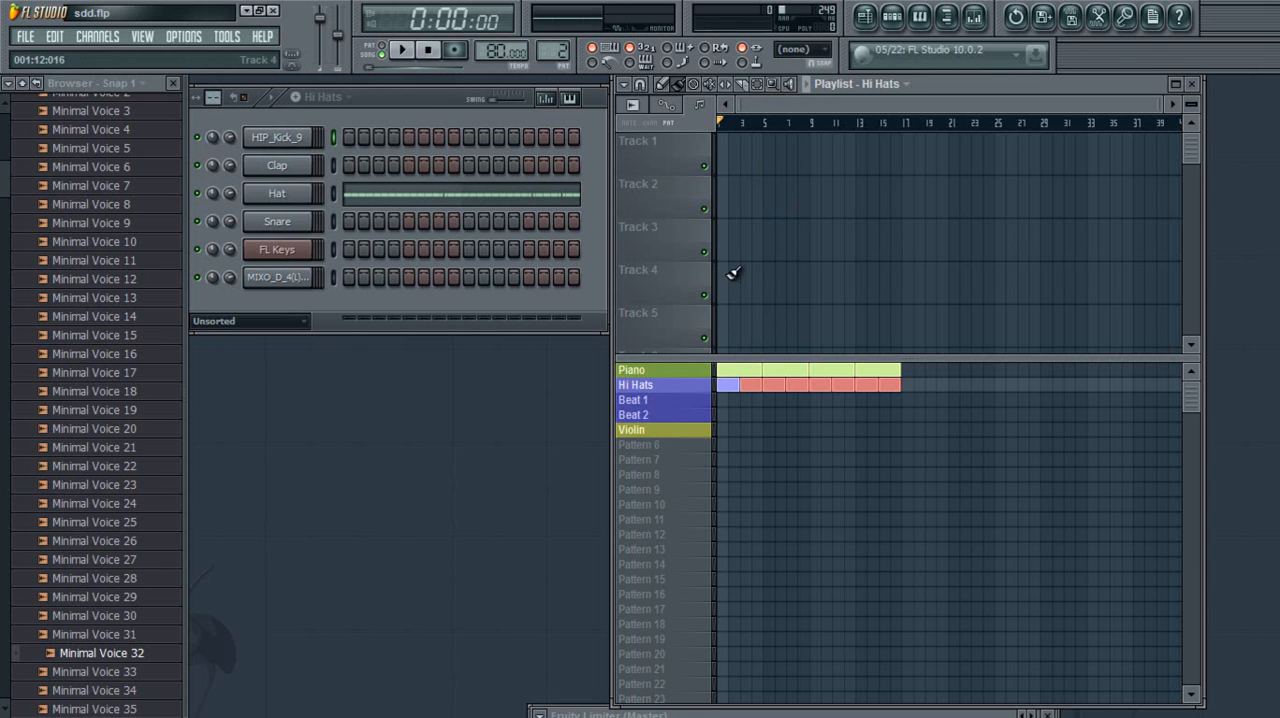
# Replace the Piano block at bar 5 with a Piano pattern clip at bar 5 of Track 1
pyautogui.rightClick(780, 370)
pyautogui.click(762, 155)
pyautogui.rightClick(770, 157)
pyautogui.click(699, 104)
pyautogui.click(716, 134)
pyautogui.click(764, 140)
# Play the song from the start and jump the playhead to the Piano clip at bar 5
pyautogui.click(806, 84)
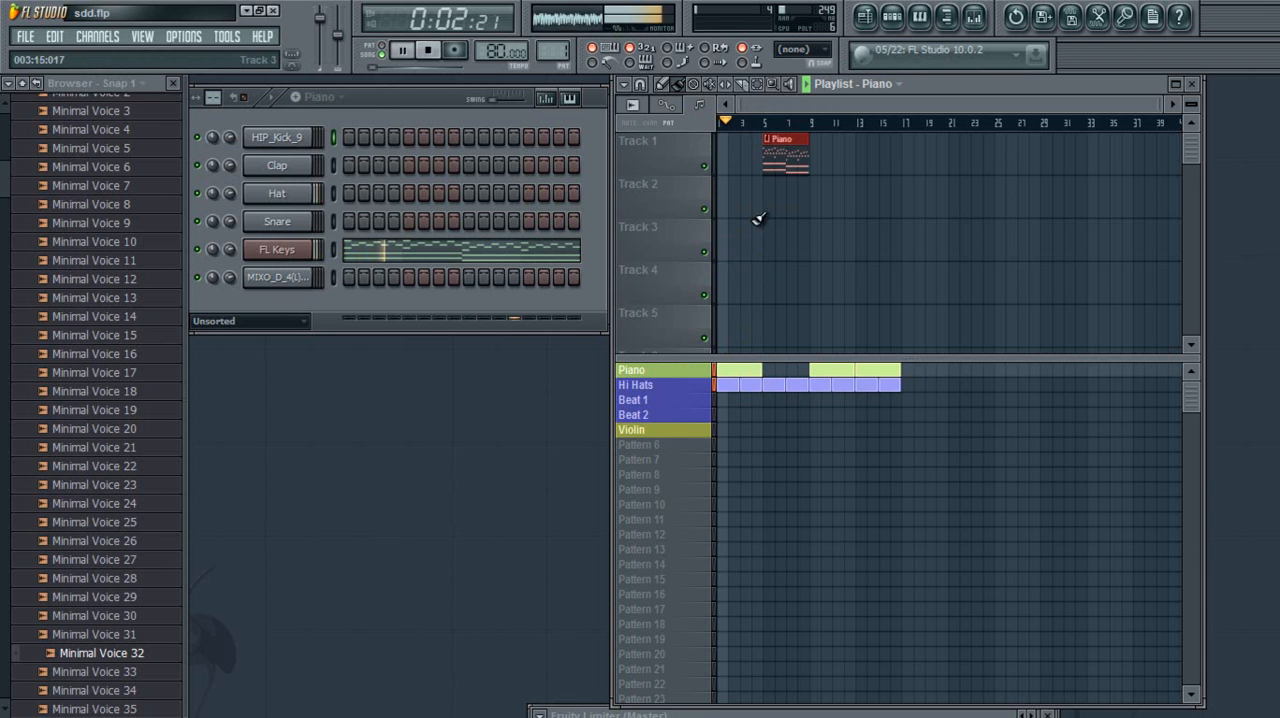
pyautogui.click(766, 122)
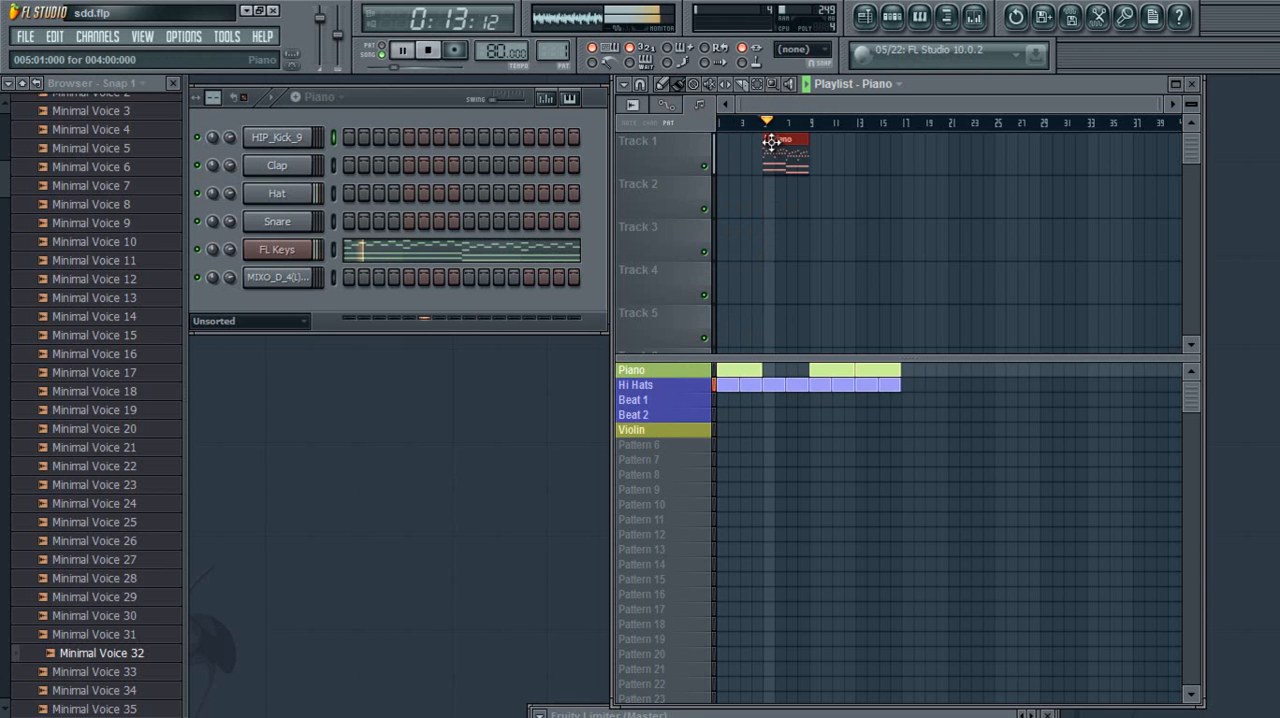
# Stop playback, return to the song start, and delete the Track 1 Piano clip and the Piano and Hi Hats blocks up to bar 10
pyautogui.click(807, 86)
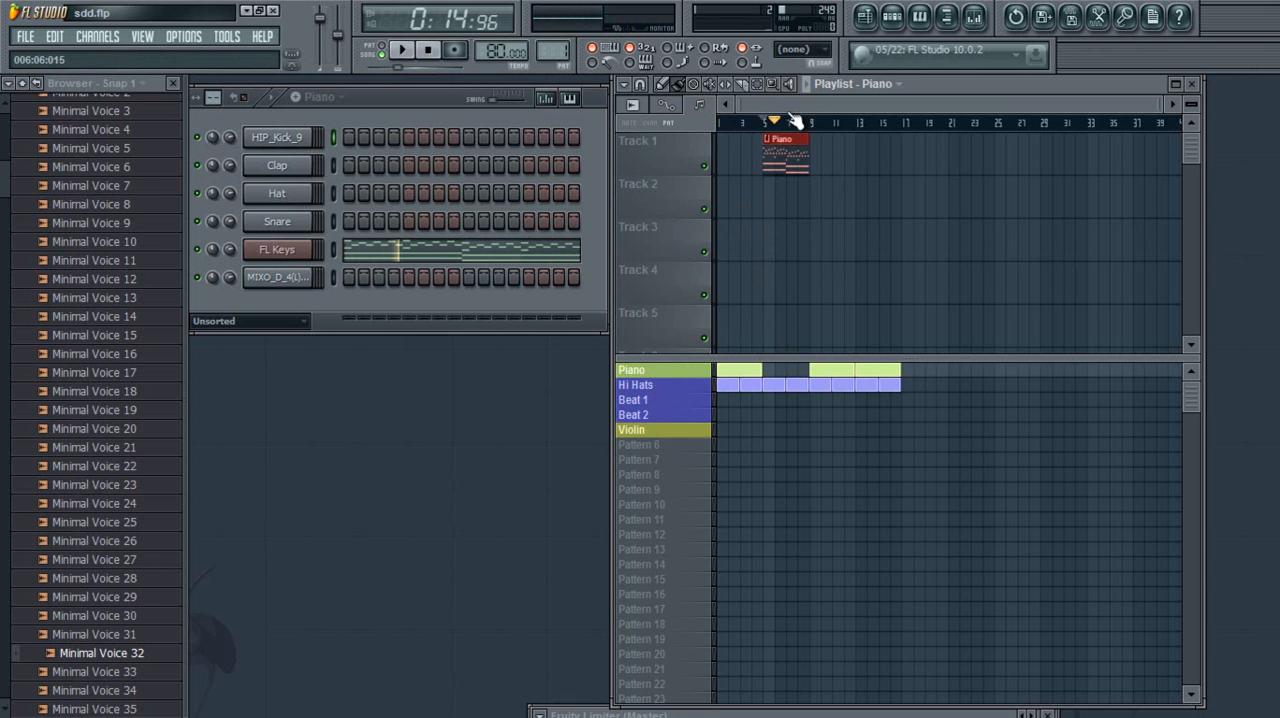
pyautogui.rightClick(783, 158)
pyautogui.moveTo(775, 127); pyautogui.dragTo(698, 140)
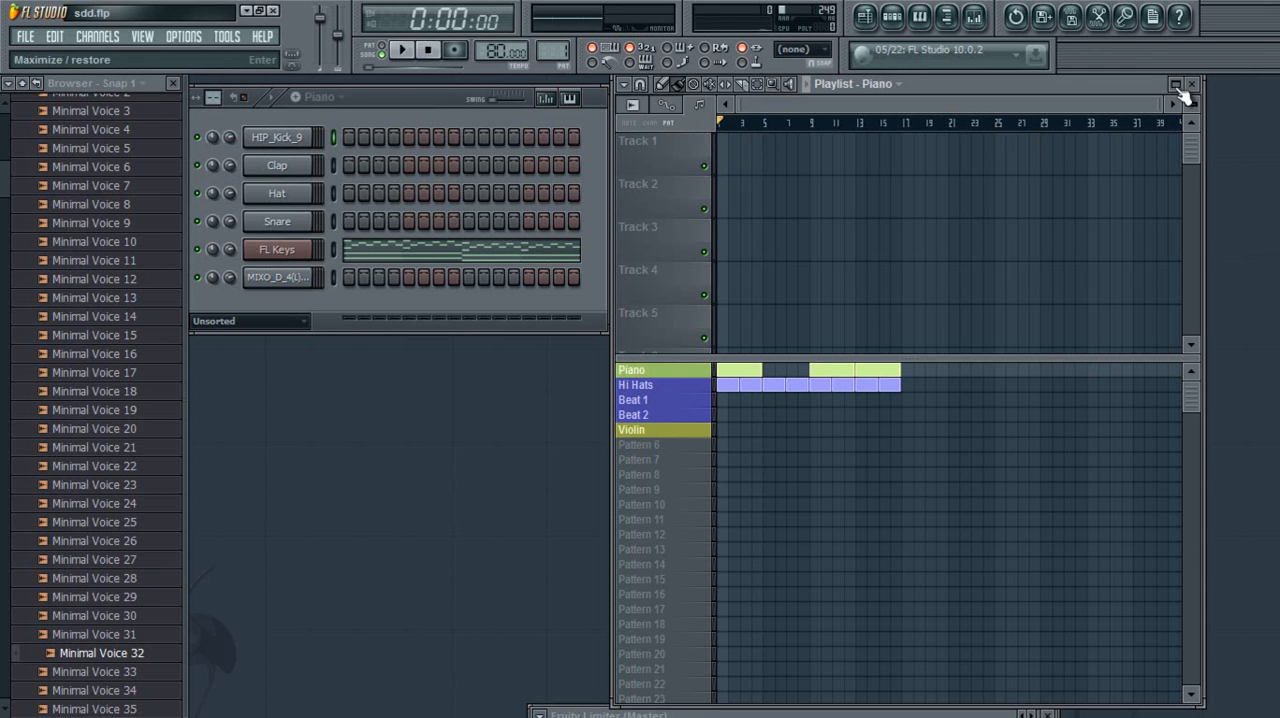
pyautogui.moveTo(1166, 101); pyautogui.dragTo(853, 109)
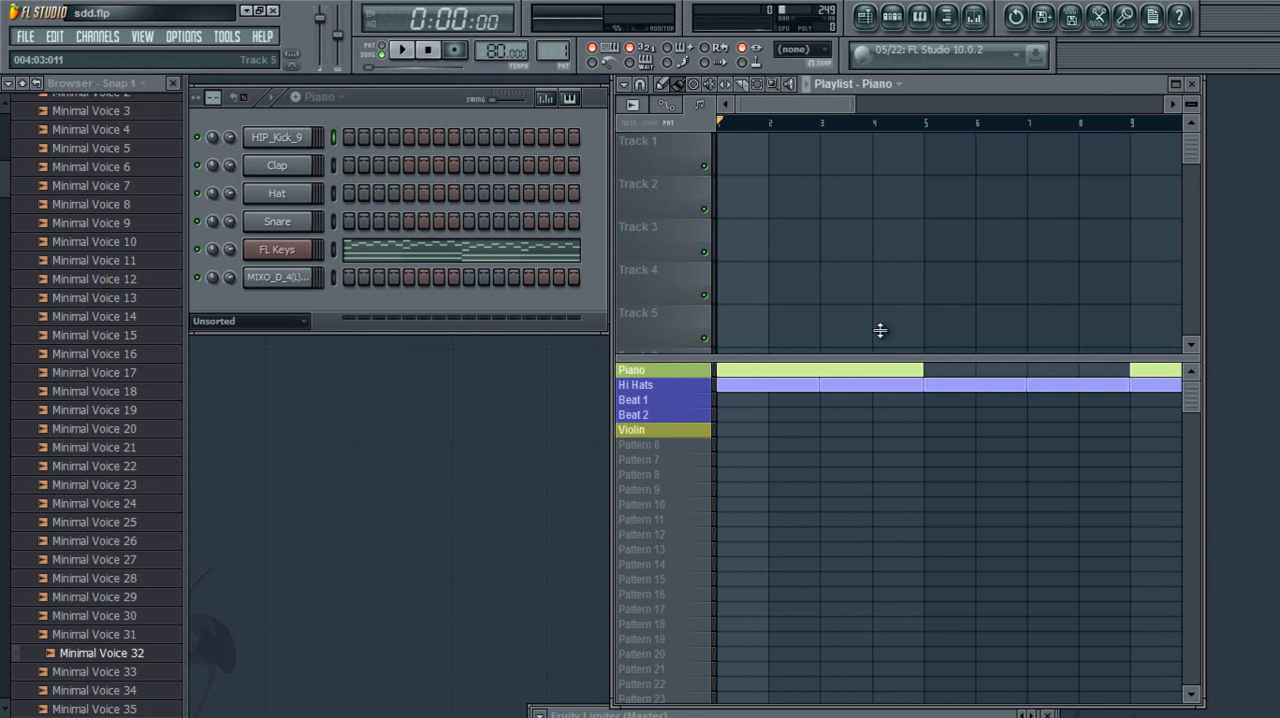
pyautogui.moveTo(868, 374)
pyautogui.mouseDown()
pyautogui.moveTo(763, 401)
pyautogui.moveTo(1180, 383)
pyautogui.mouseUp()
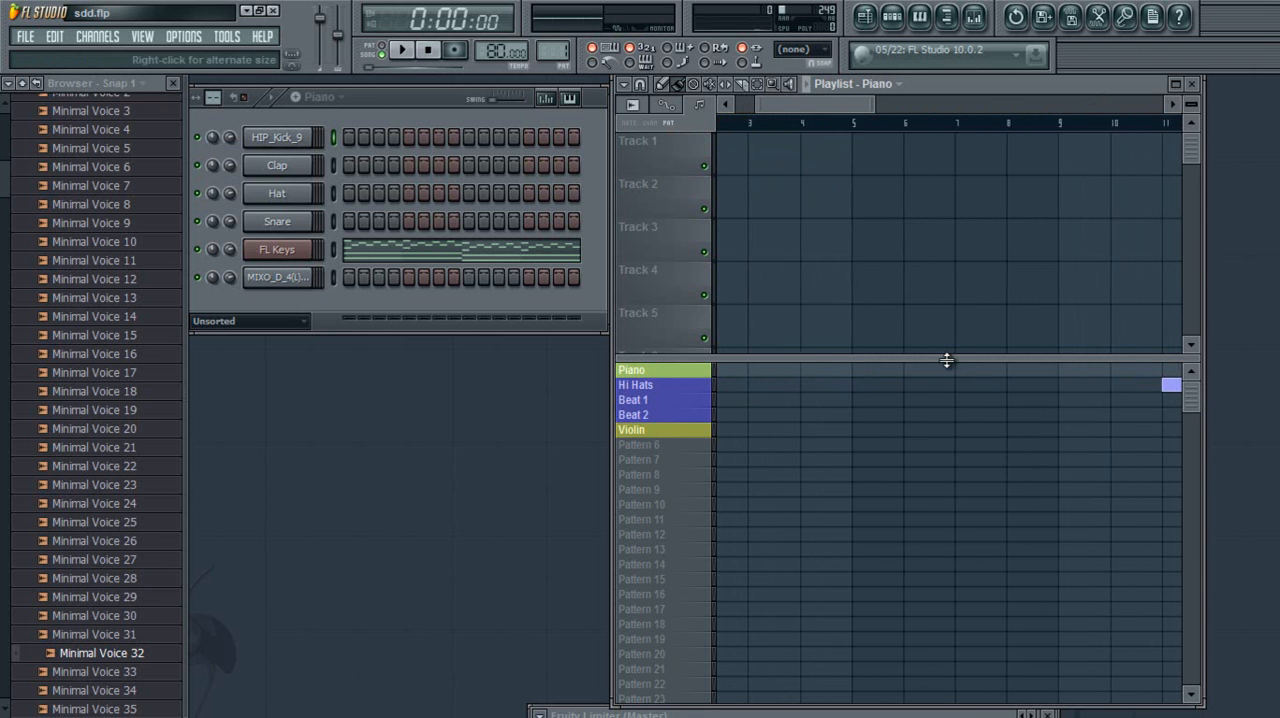
# Examine the Piano pattern's notes across all four bars in the FL Keys piano roll, and close it
pyautogui.click(430, 262)
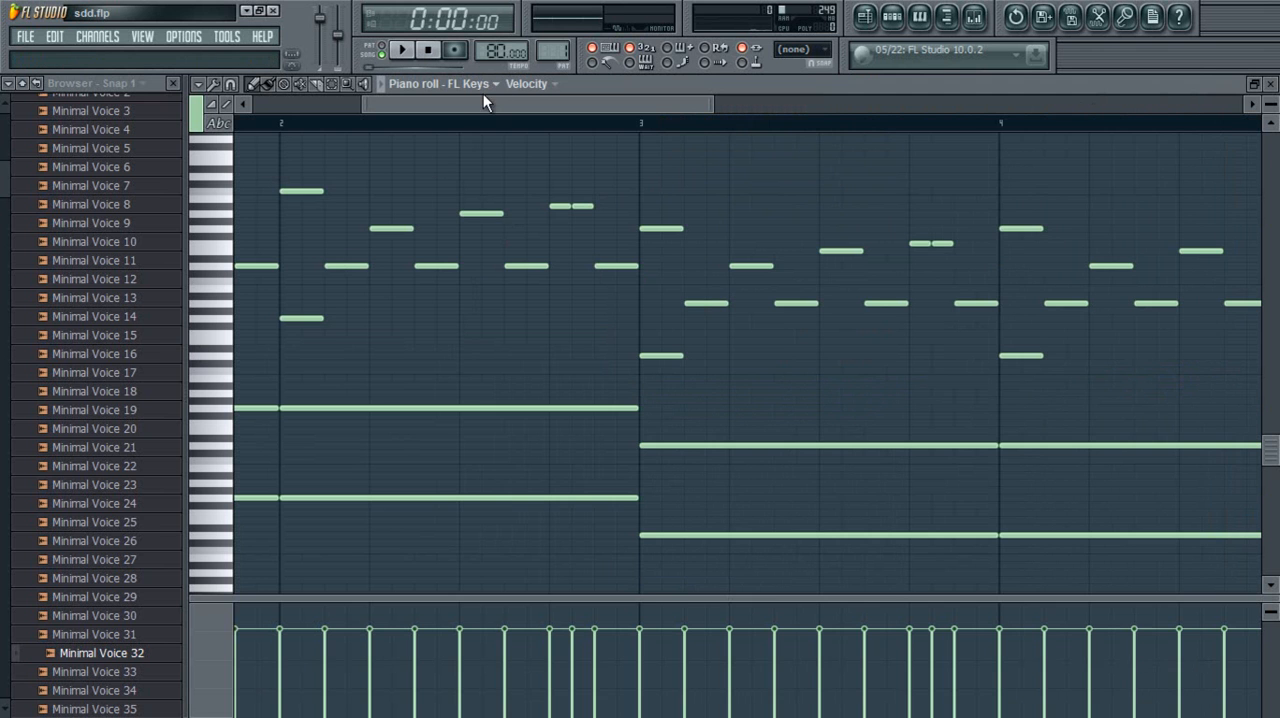
pyautogui.moveTo(486, 103); pyautogui.dragTo(371, 106)
pyautogui.scroll(-3, 625, 102)
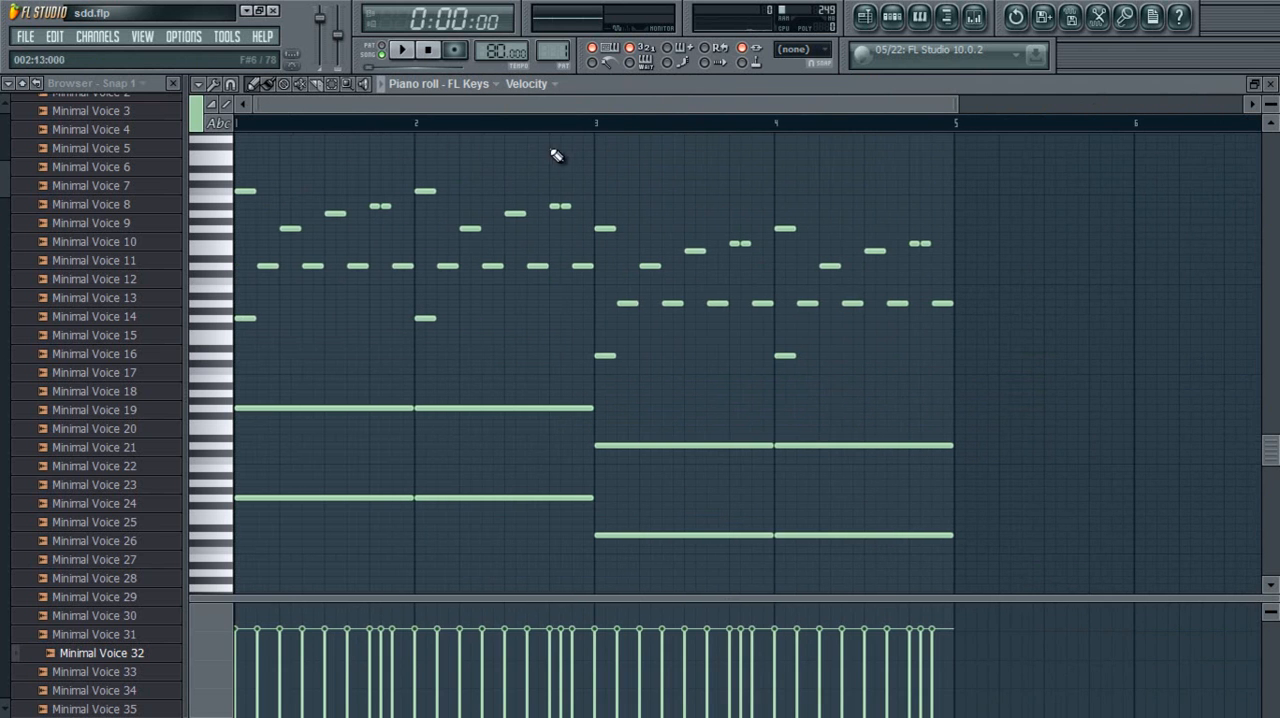
pyautogui.click(1266, 84)
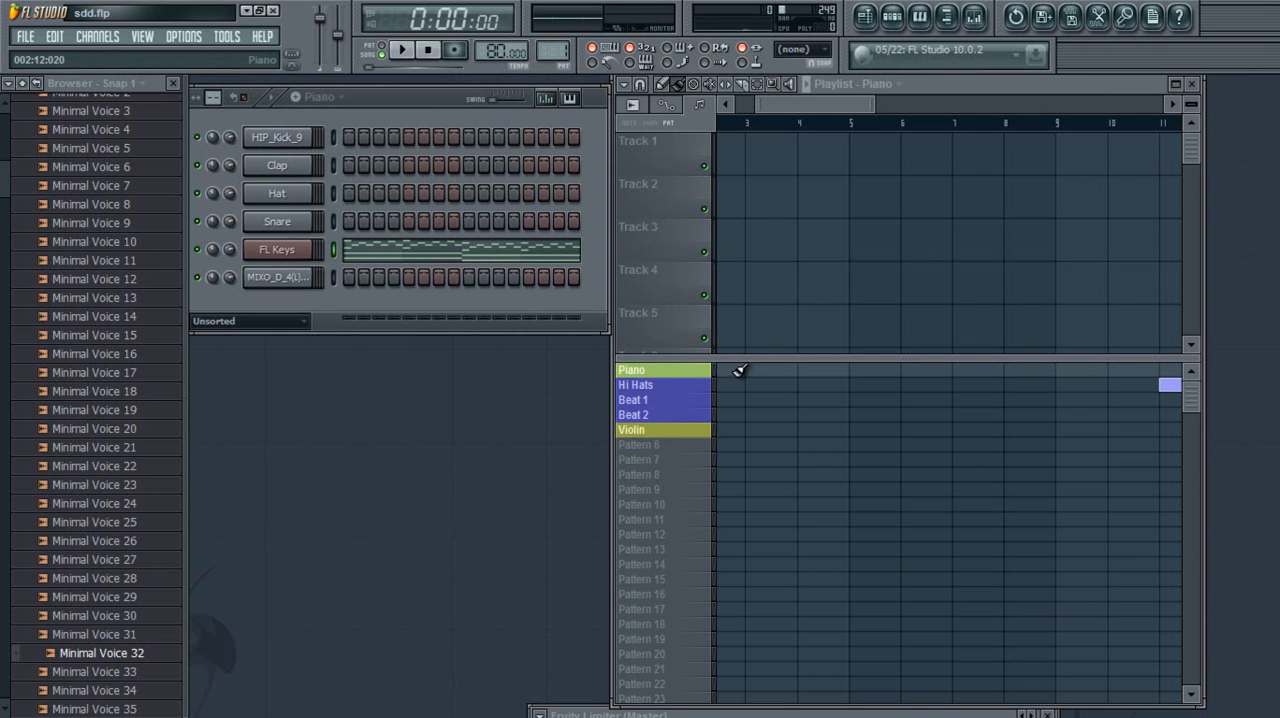
# Place a four-bar Piano block at bar 1 and delete it again
pyautogui.click(742, 371)
pyautogui.moveTo(798, 369); pyautogui.dragTo(674, 371)
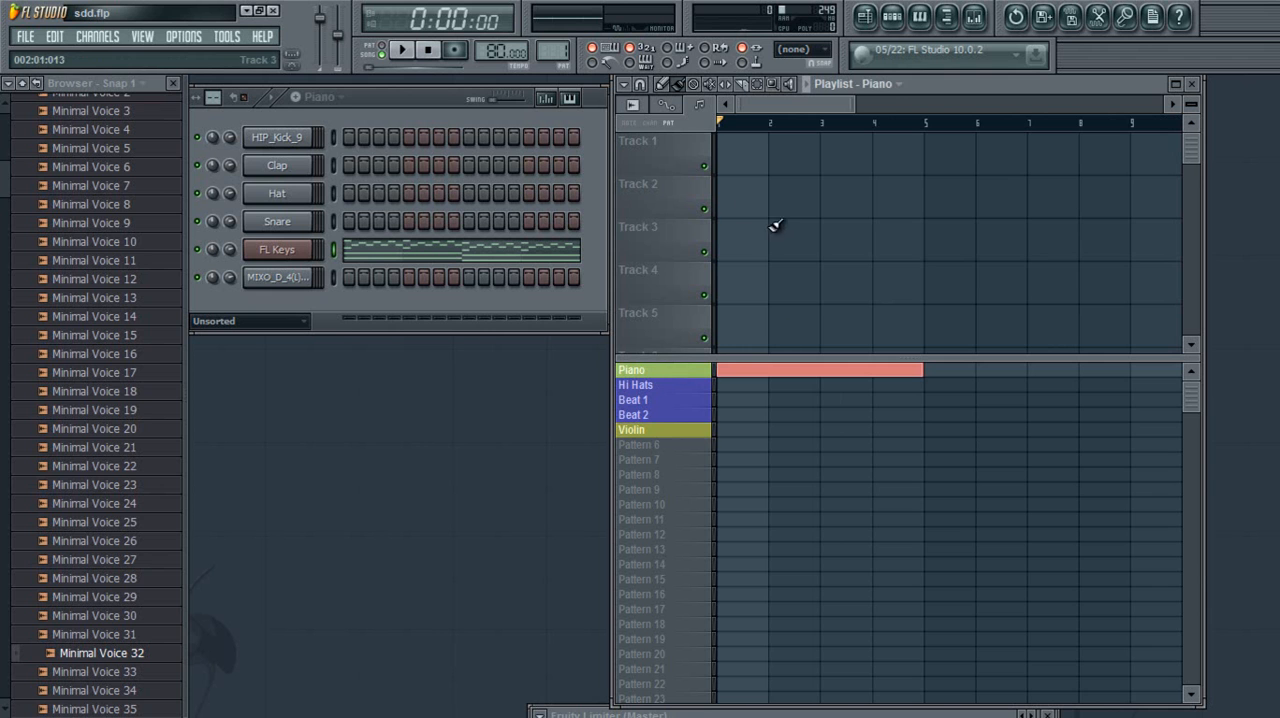
pyautogui.rightClick(858, 369)
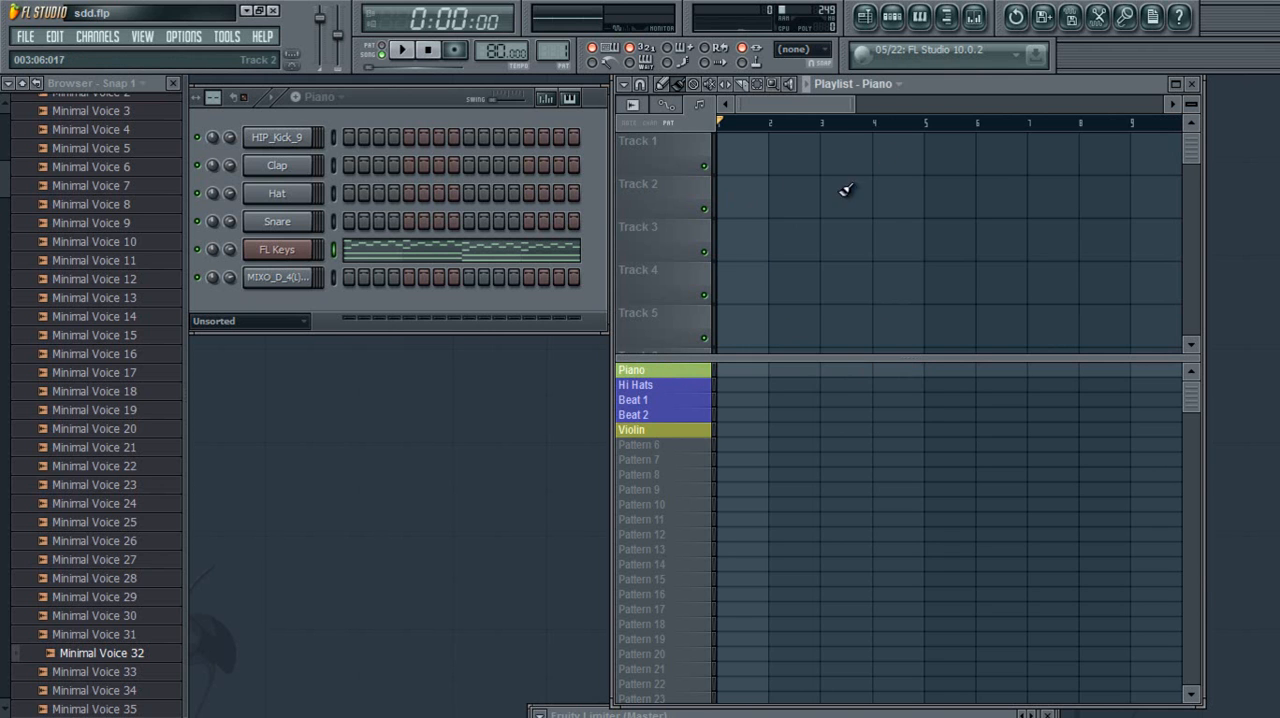
# Erase the remaining pattern blocks so that the Piano and Hi Hats rows are empty
pyautogui.moveTo(852, 107); pyautogui.dragTo(1037, 107)
pyautogui.rightClick(941, 388)
pyautogui.rightClick(1000, 386)
pyautogui.rightClick(1014, 371)
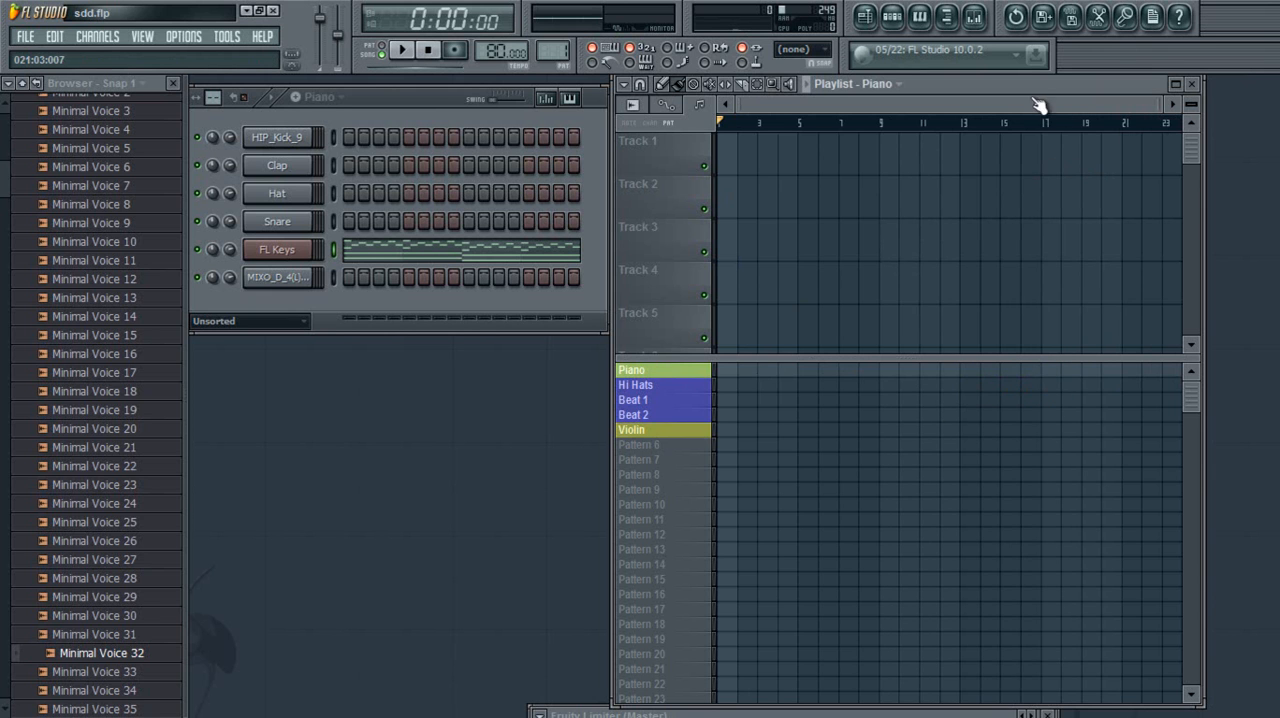
# Shrink and re-enlarge the clip track height, and raise the divider between the clip tracks and pattern blocks slightly
pyautogui.moveTo(1189, 104); pyautogui.dragTo(1208, 316)
pyautogui.moveTo(1179, 232); pyautogui.dragTo(1182, 314)
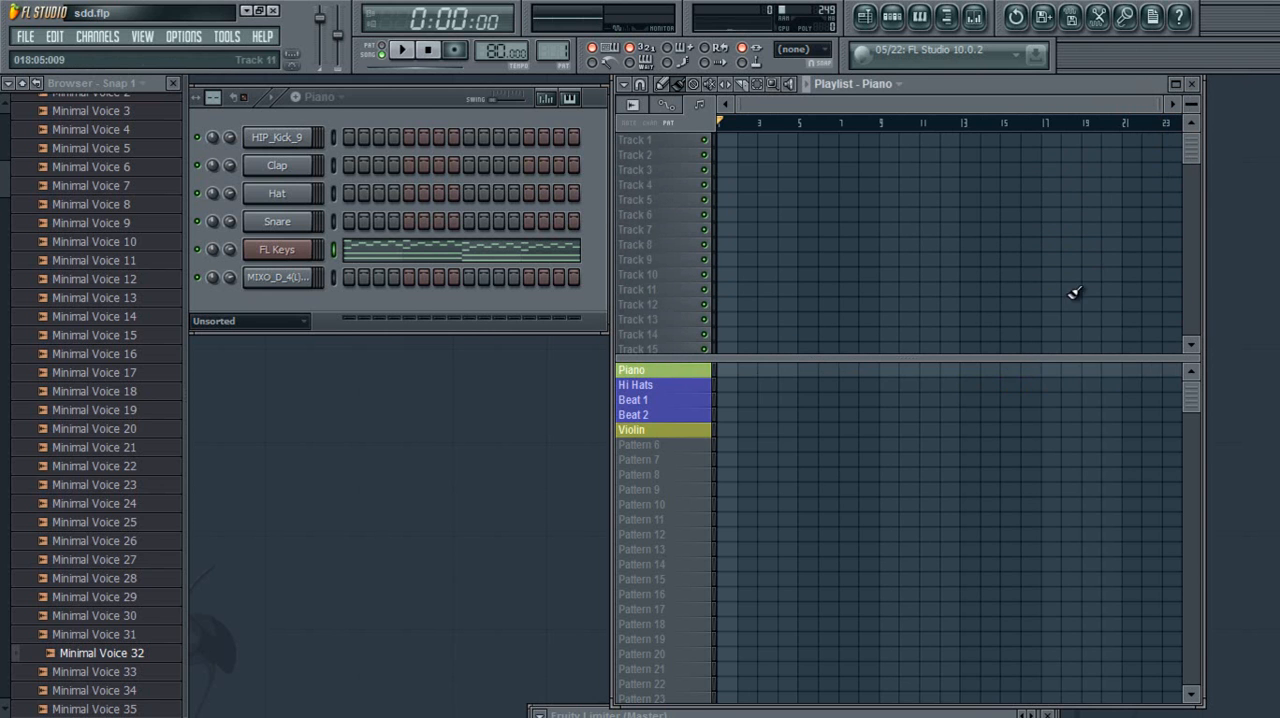
pyautogui.moveTo(1011, 359); pyautogui.dragTo(898, 343)
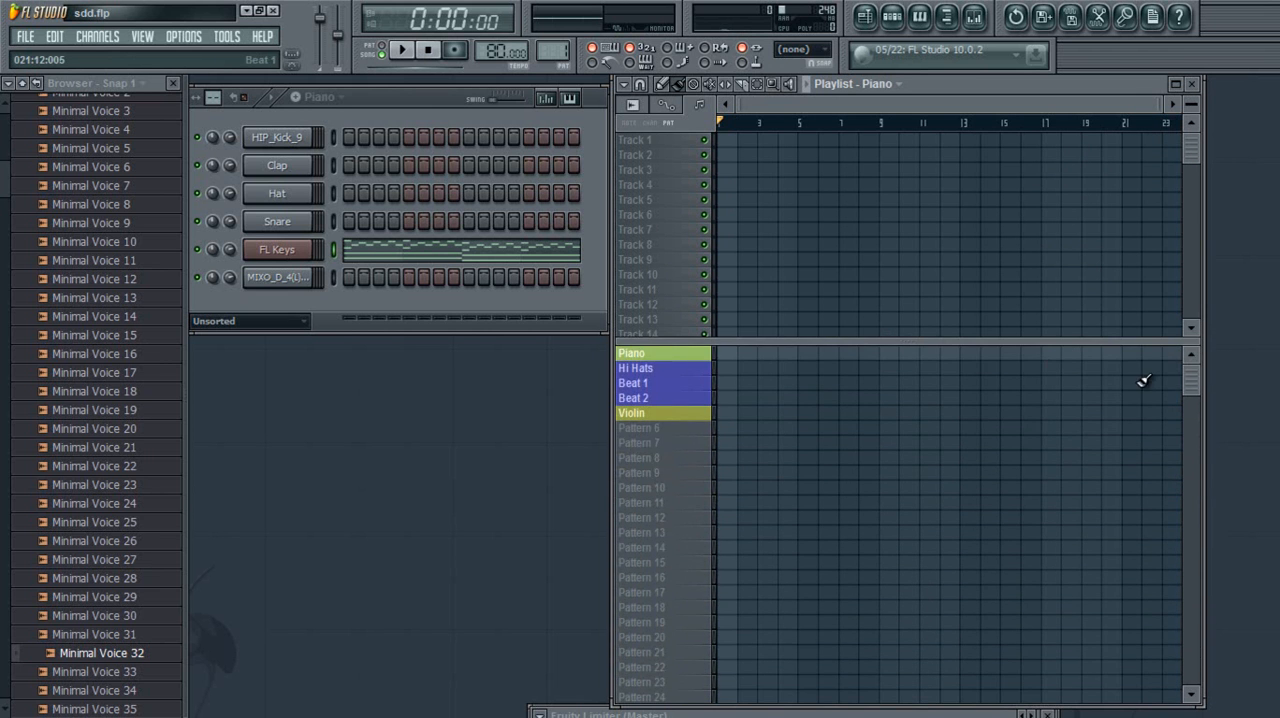
pyautogui.moveTo(1187, 386); pyautogui.dragTo(1156, 318)
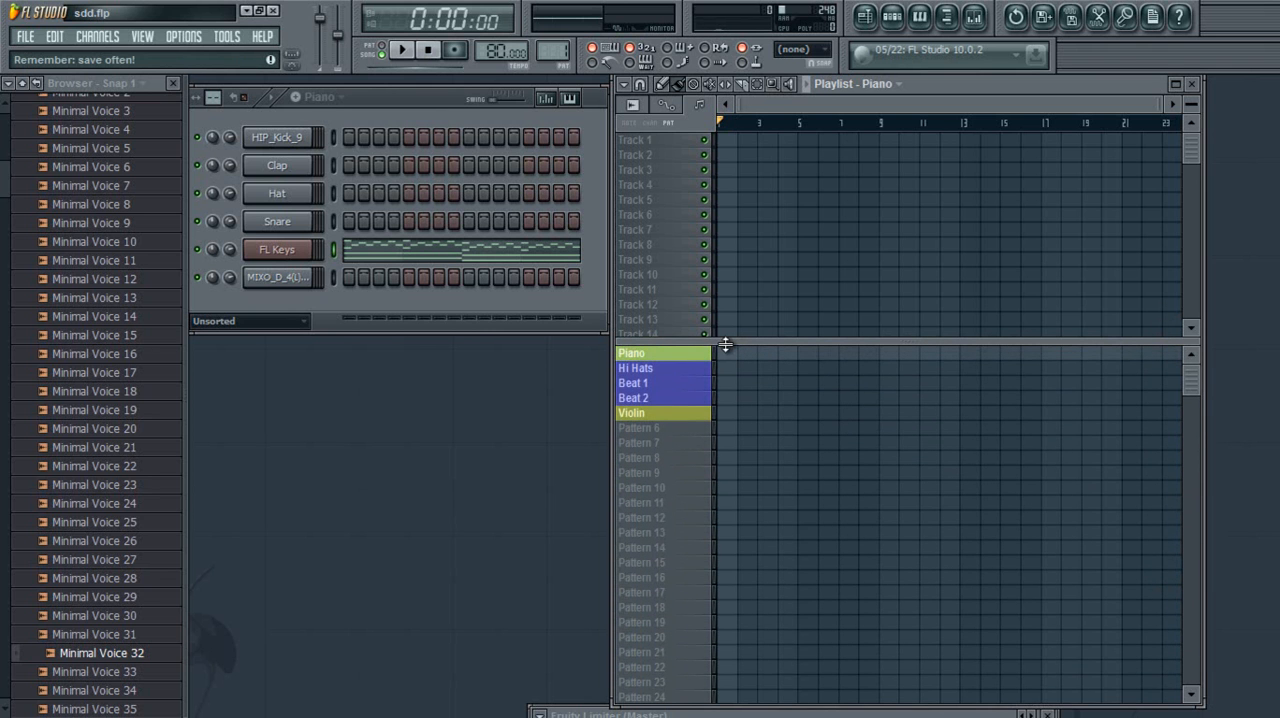
pyautogui.moveTo(1193, 106); pyautogui.dragTo(1186, 33)
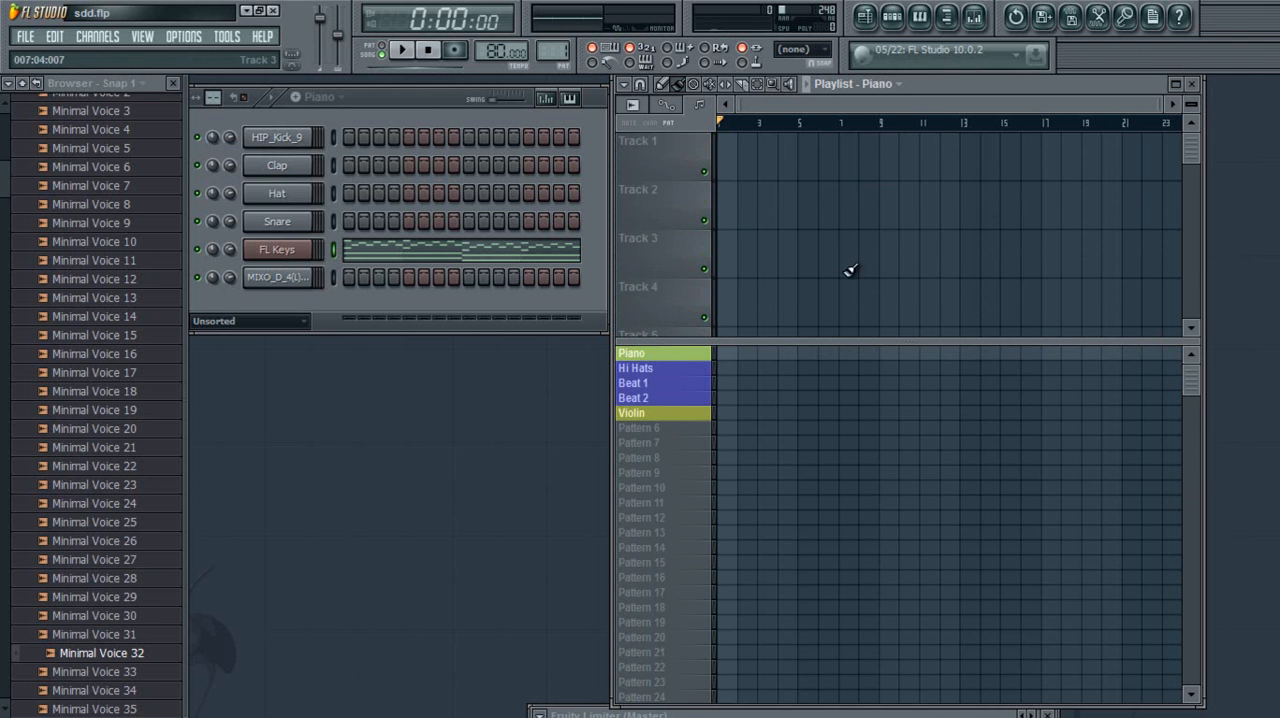
# Place Piano blocks at bars 1, 5, 9 and 13, and paint Hi Hats blocks from bar 1 to bar 17
pyautogui.click(722, 353)
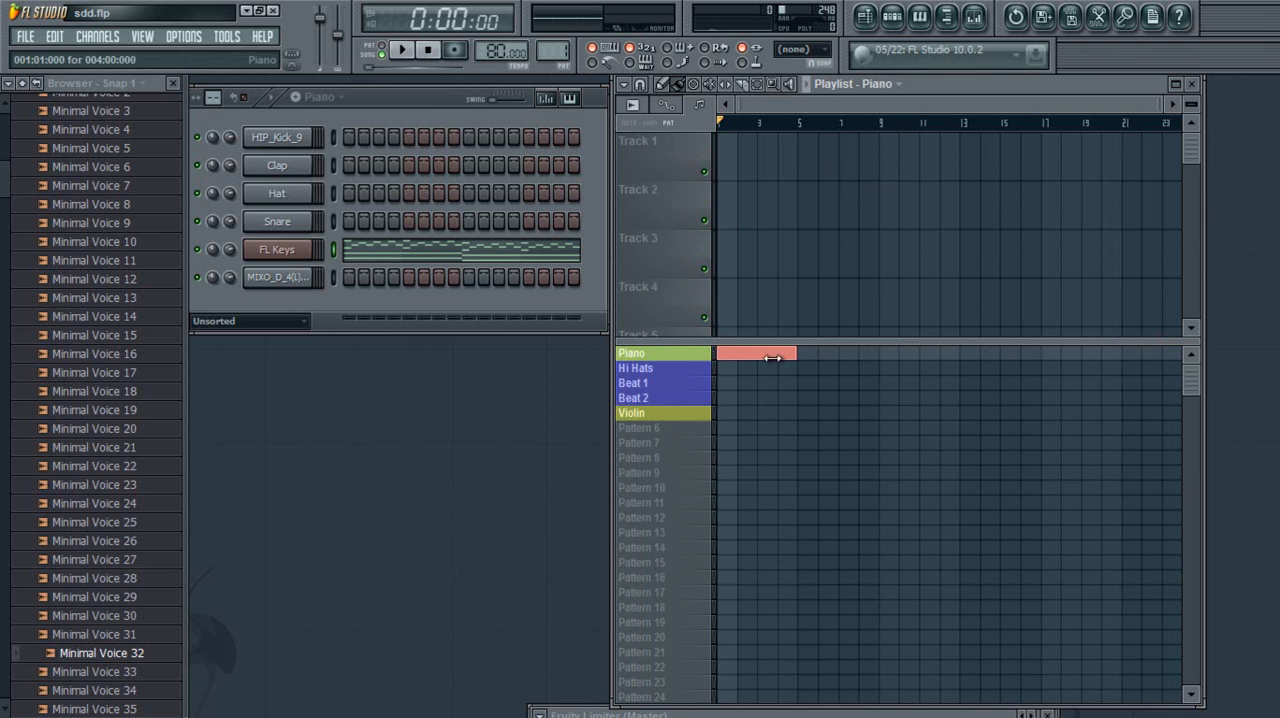
pyautogui.click(814, 352)
pyautogui.click(881, 352)
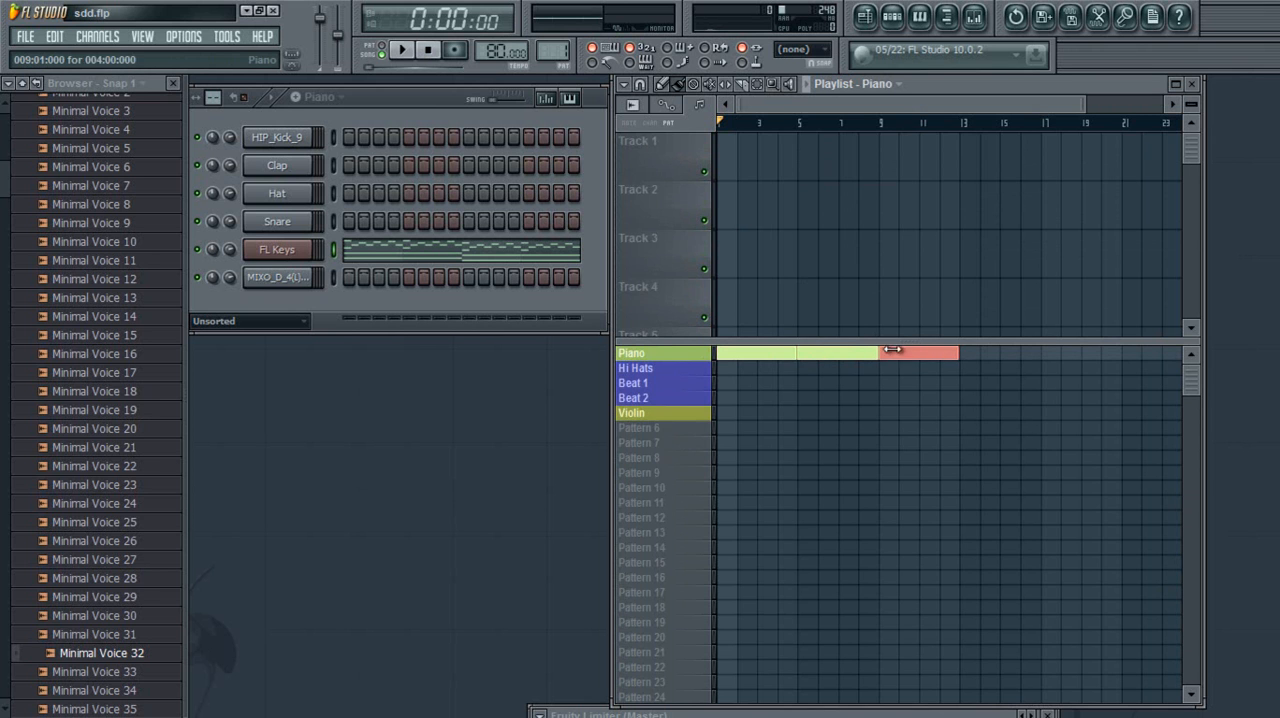
pyautogui.click(966, 352)
pyautogui.moveTo(720, 376); pyautogui.dragTo(998, 372)
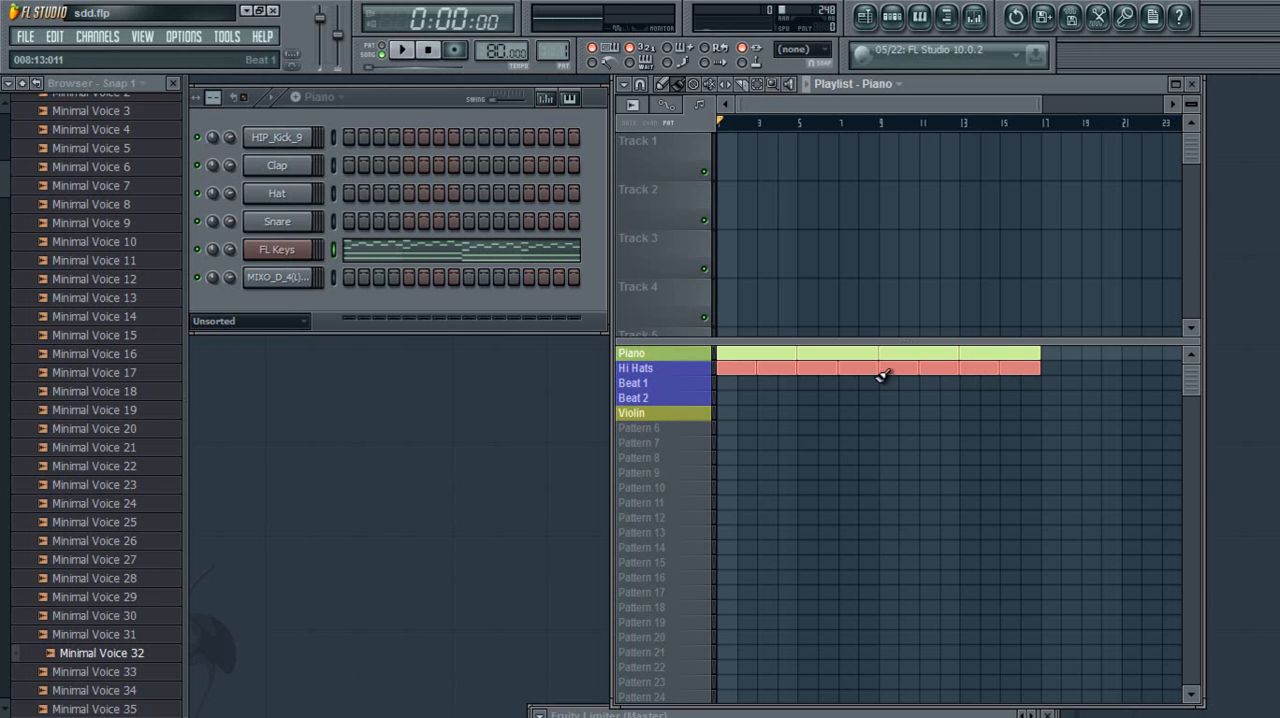
# Alternate one-bar Beat 2 and Beat 1 blocks from bar 1 through bar 16, and paint Violin blocks at bars 9 and 13
pyautogui.click(724, 398)
pyautogui.click(746, 383)
pyautogui.click(765, 397)
pyautogui.click(786, 383)
pyautogui.click(806, 398)
pyautogui.click(826, 383)
pyautogui.click(846, 398)
pyautogui.click(866, 383)
pyautogui.click(886, 398)
pyautogui.click(906, 383)
pyautogui.click(926, 398)
pyautogui.click(946, 383)
pyautogui.click(966, 398)
pyautogui.click(1008, 397)
pyautogui.click(1028, 382)
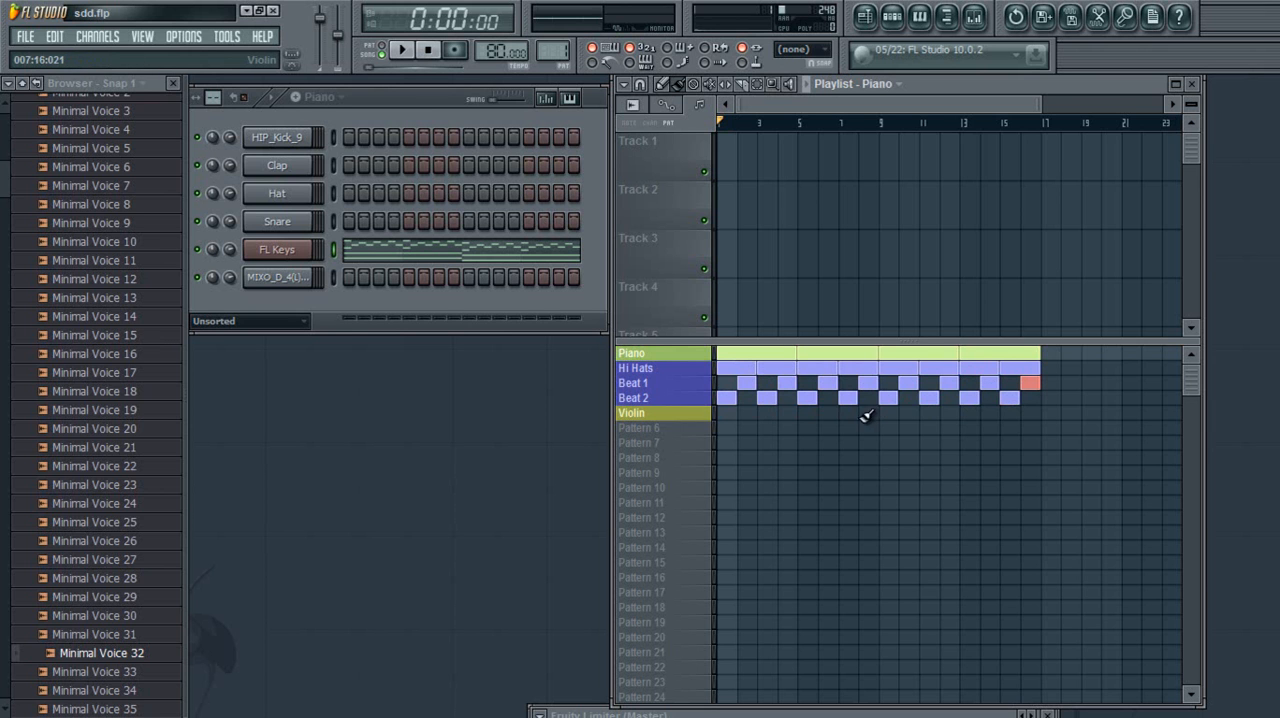
pyautogui.moveTo(886, 412); pyautogui.dragTo(990, 412)
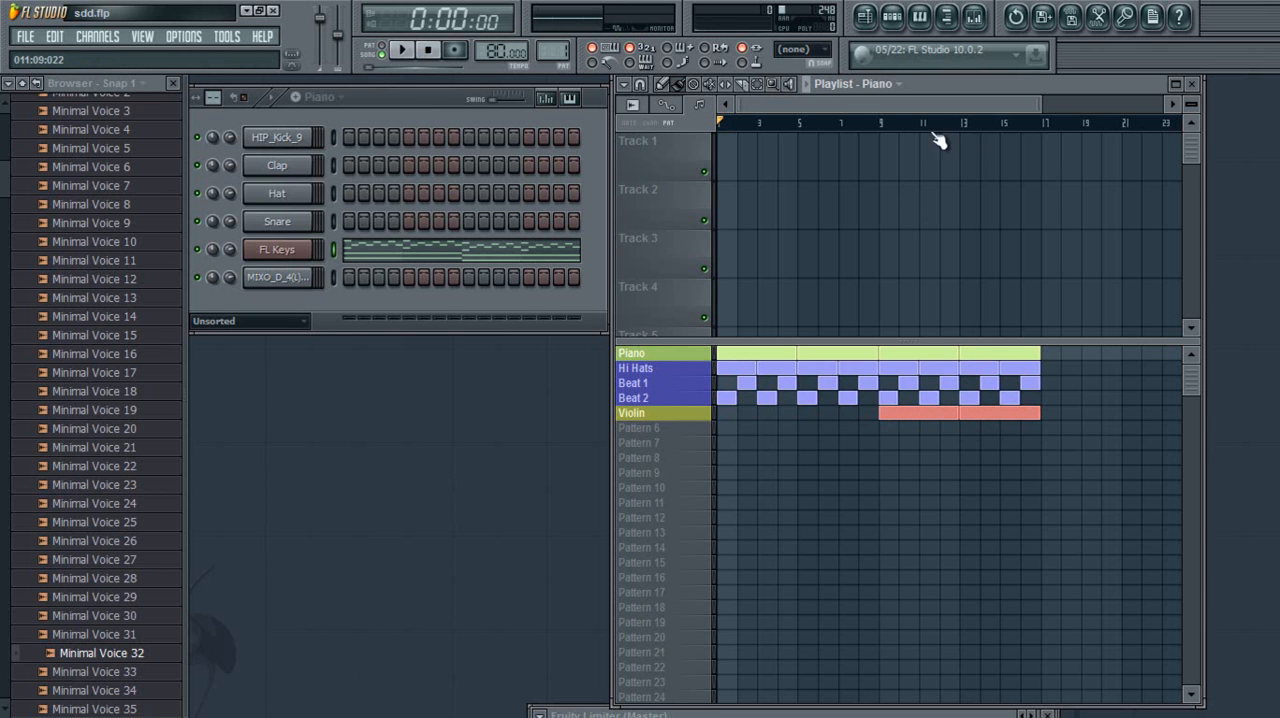
# Play the arrangement's opening bars, stop playback, and return the playhead to the start
pyautogui.click(808, 84)
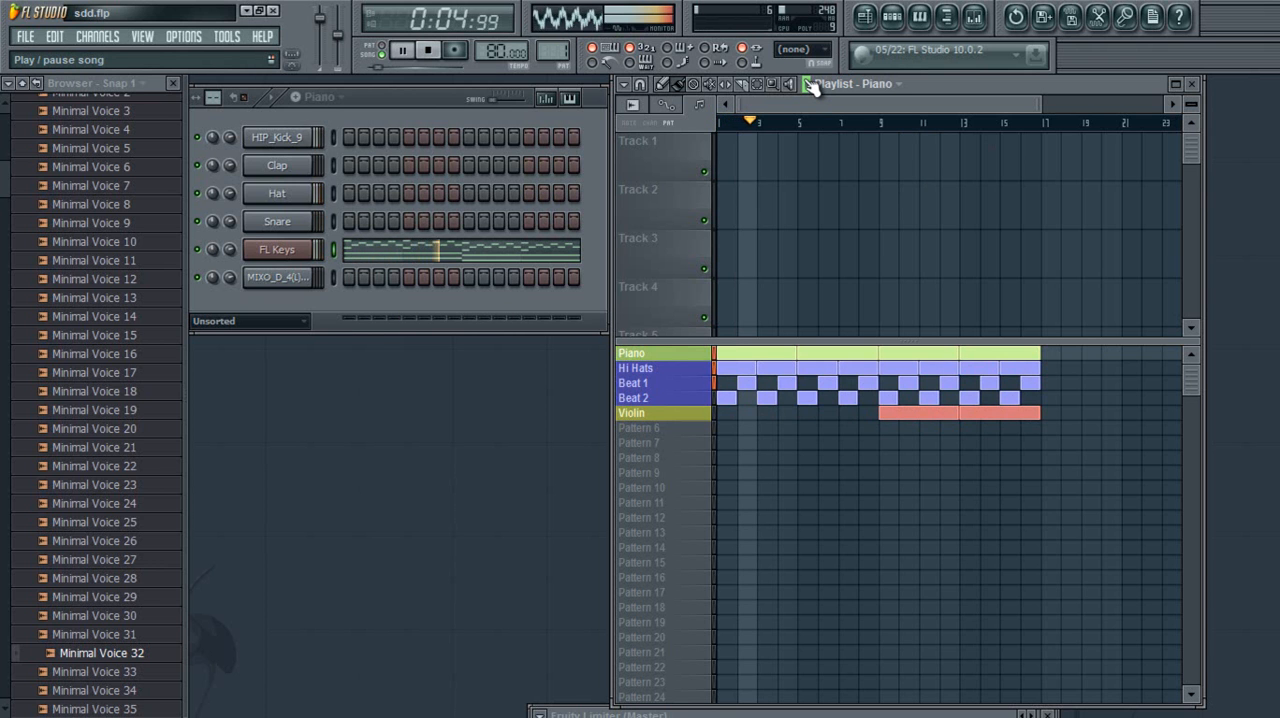
pyautogui.press('space')
pyautogui.click(771, 121)
pyautogui.moveTo(771, 121); pyautogui.dragTo(719, 125)
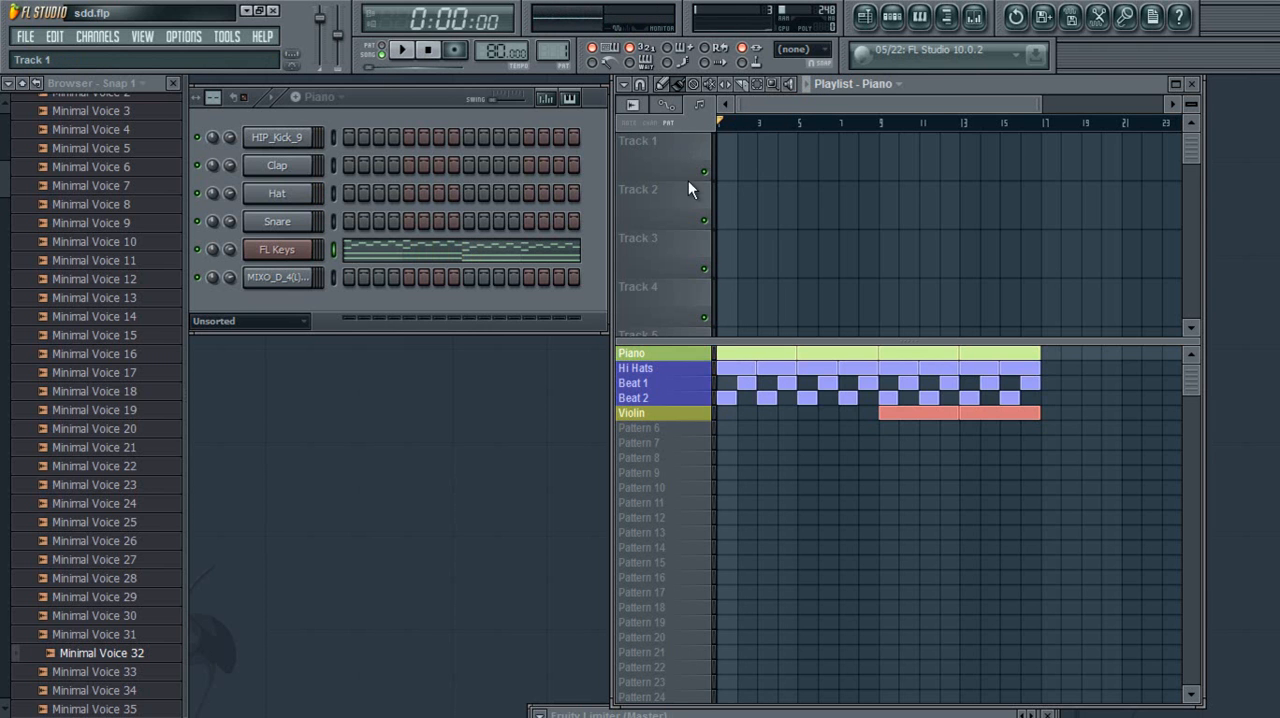
# Delete the Piano block at bar 1, play the song without it, and put the block back at bar 1
pyautogui.rightClick(728, 354)
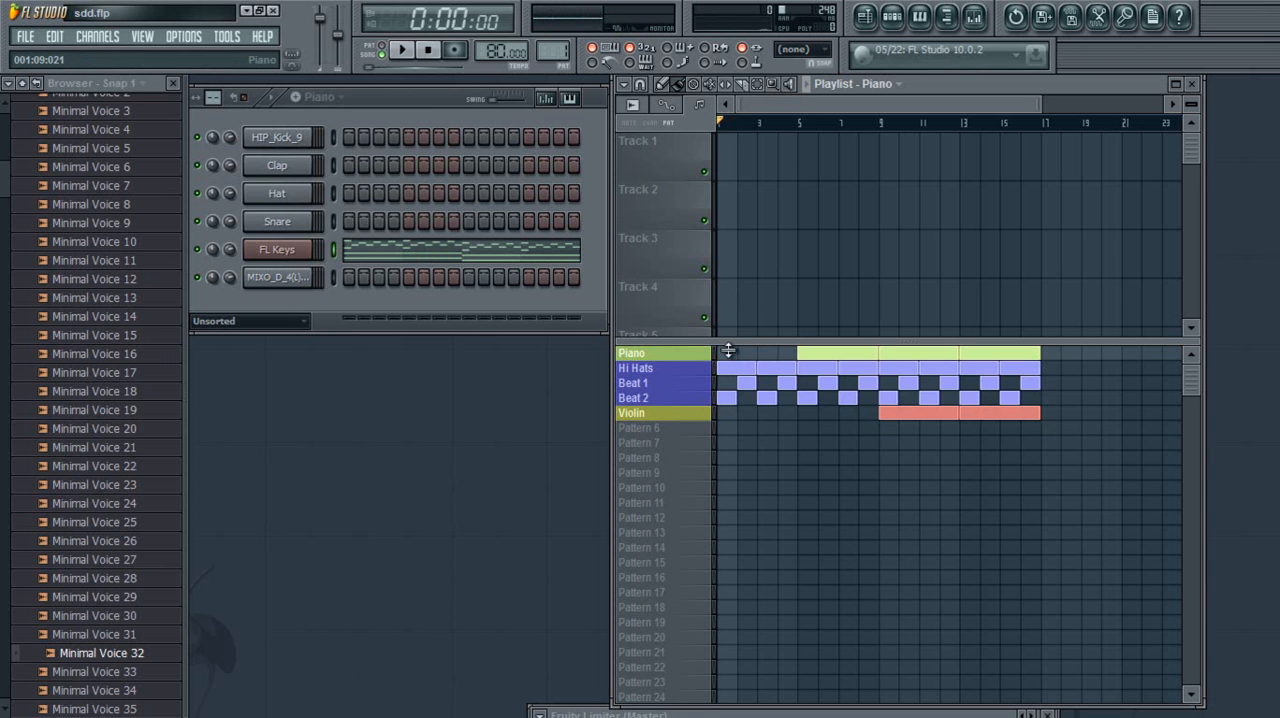
pyautogui.click(811, 86)
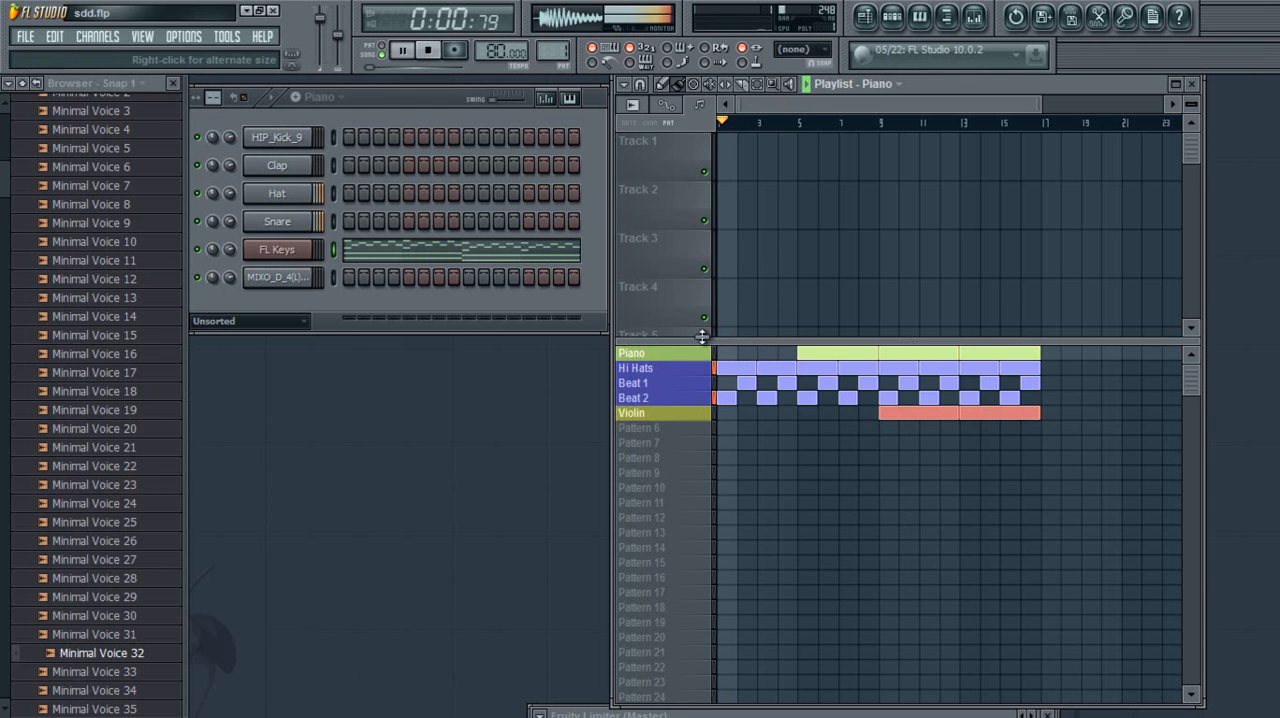
pyautogui.click(724, 354)
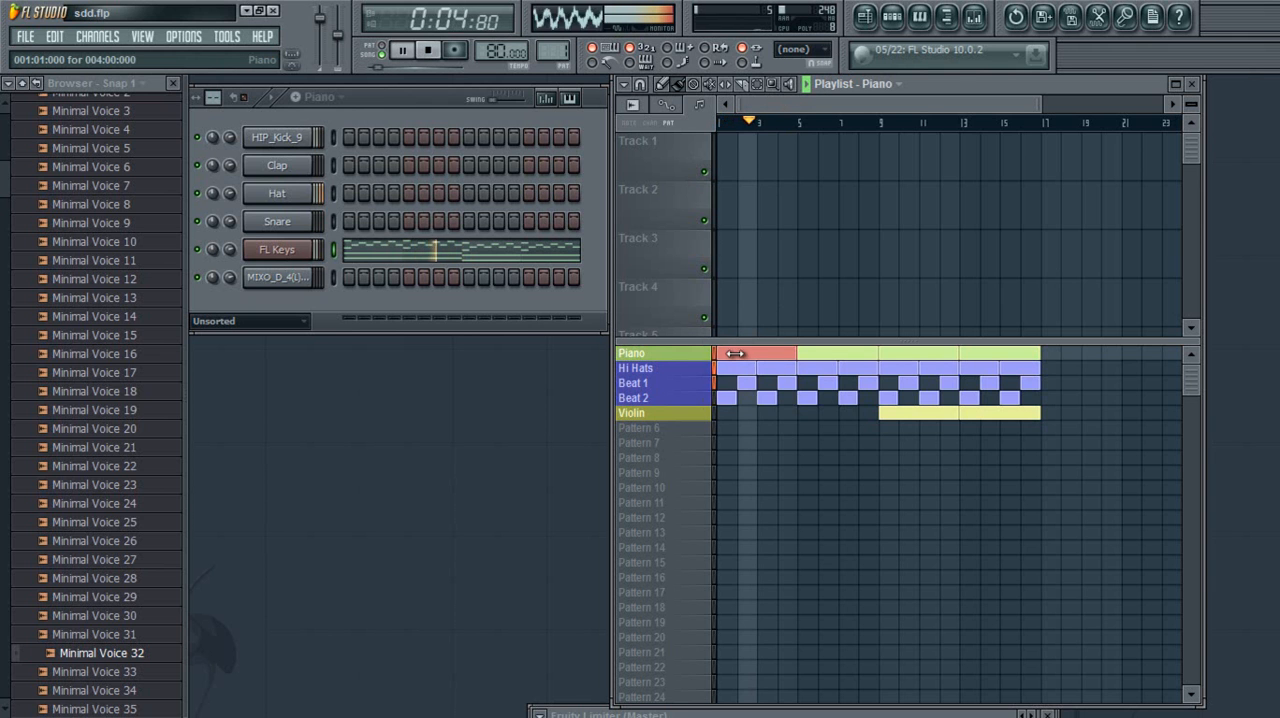
# Erase all Piano, Hi Hats, Beat 1 and Beat 2 blocks in bars 1 to 4 while the song plays
pyautogui.rightClick(755, 368)
pyautogui.rightClick(747, 383)
pyautogui.rightClick(786, 385)
pyautogui.rightClick(767, 398)
pyautogui.rightClick(727, 398)
pyautogui.rightClick(740, 354)
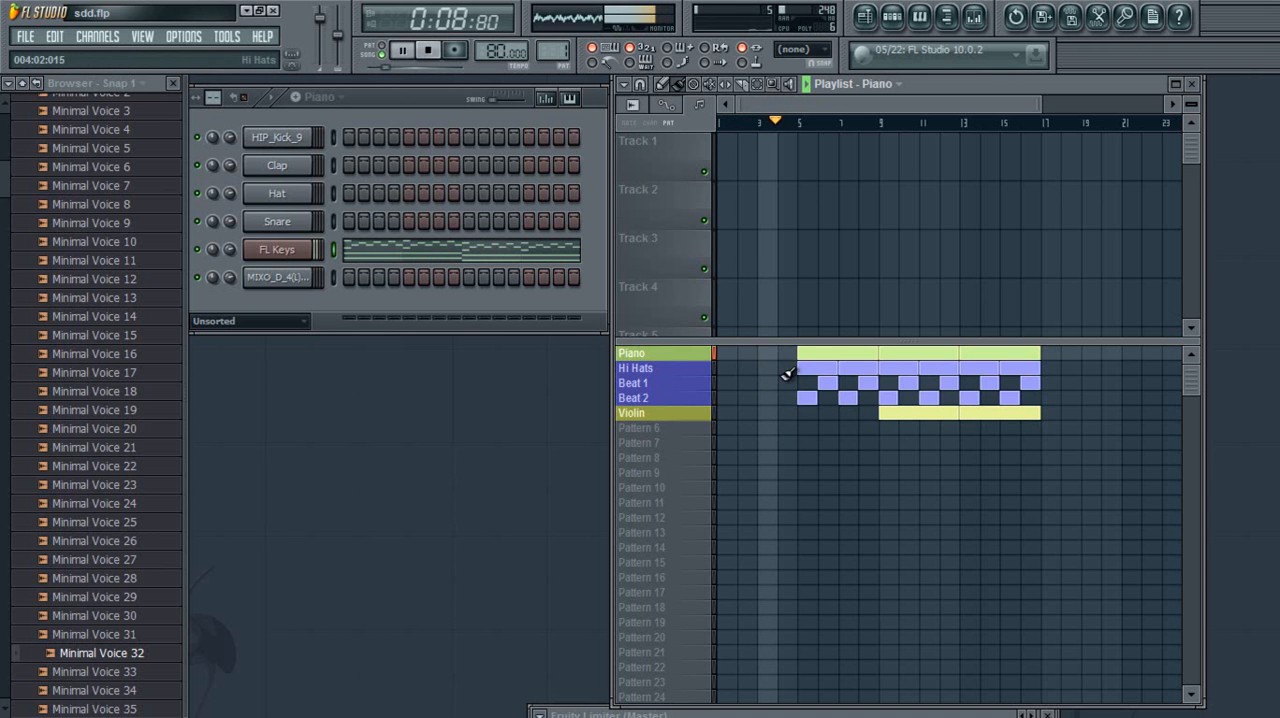
# Stop playback and refill the opening with a Piano block at bar 1 and Hi Hats blocks at bars 1 and 3
pyautogui.click(721, 354)
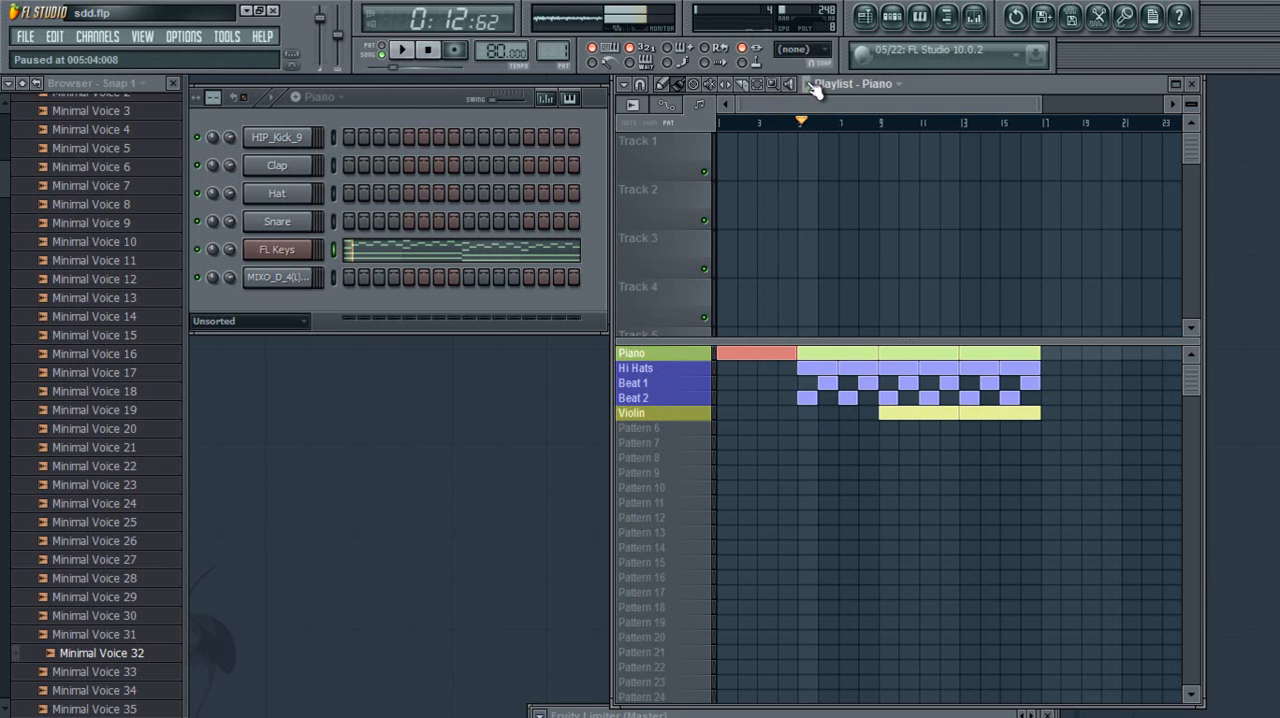
pyautogui.press('space')
pyautogui.click(745, 368)
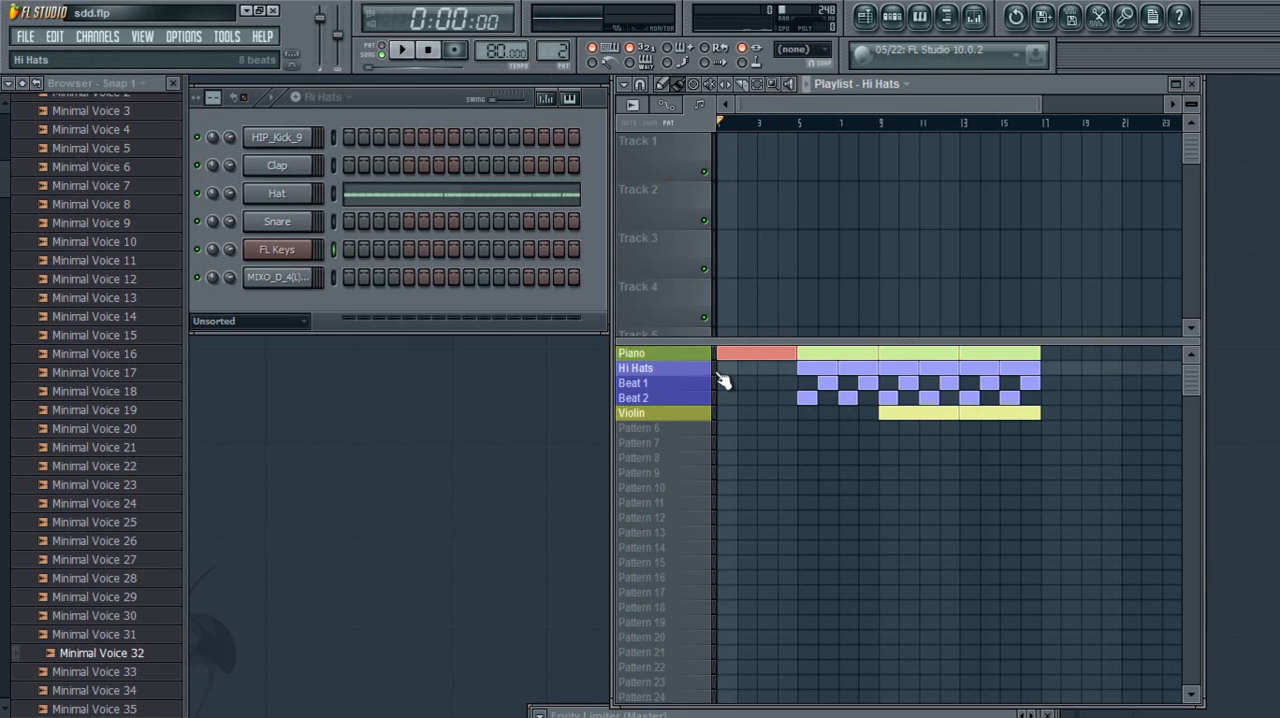
pyautogui.moveTo(752, 367); pyautogui.dragTo(731, 367)
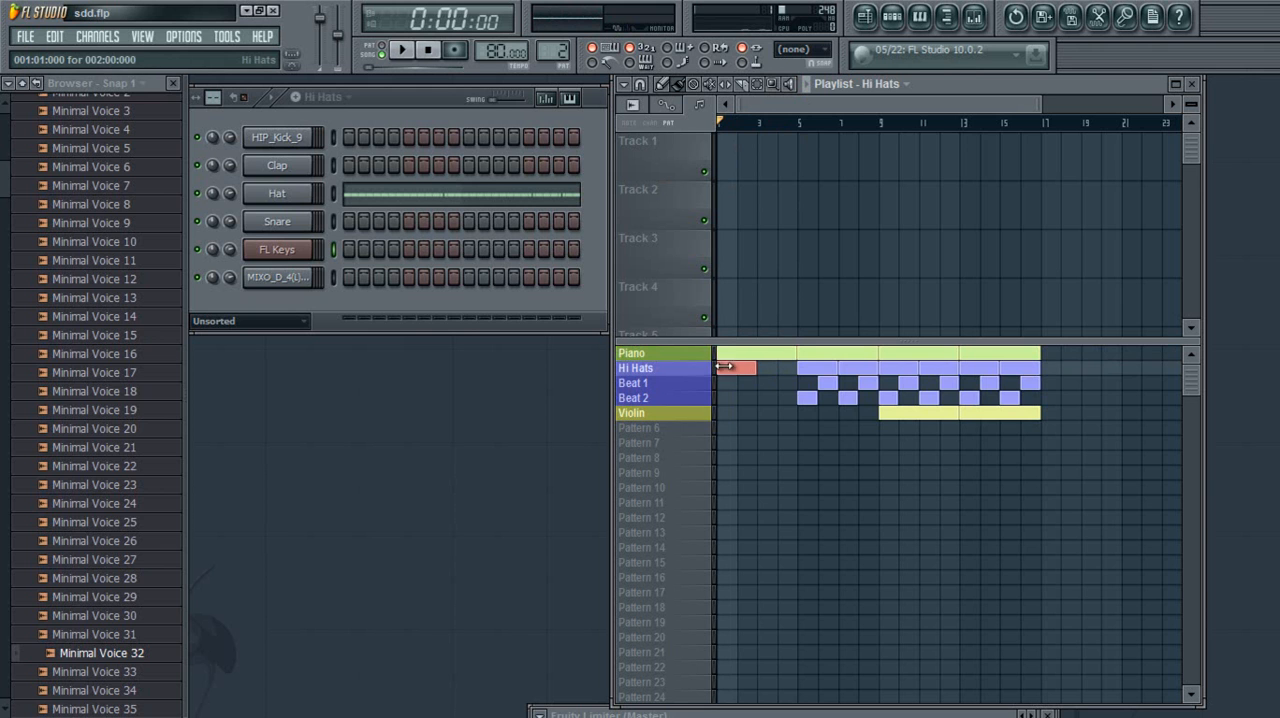
pyautogui.click(767, 367)
# Place Beat 2 blocks at bars 1 and 3 and Beat 1 blocks at bars 2 and 4
pyautogui.click(726, 398)
pyautogui.click(745, 383)
pyautogui.click(766, 398)
pyautogui.click(787, 383)
pyautogui.click(732, 412)
pyautogui.moveTo(768, 412); pyautogui.dragTo(794, 412)
pyautogui.rightClick(793, 413)
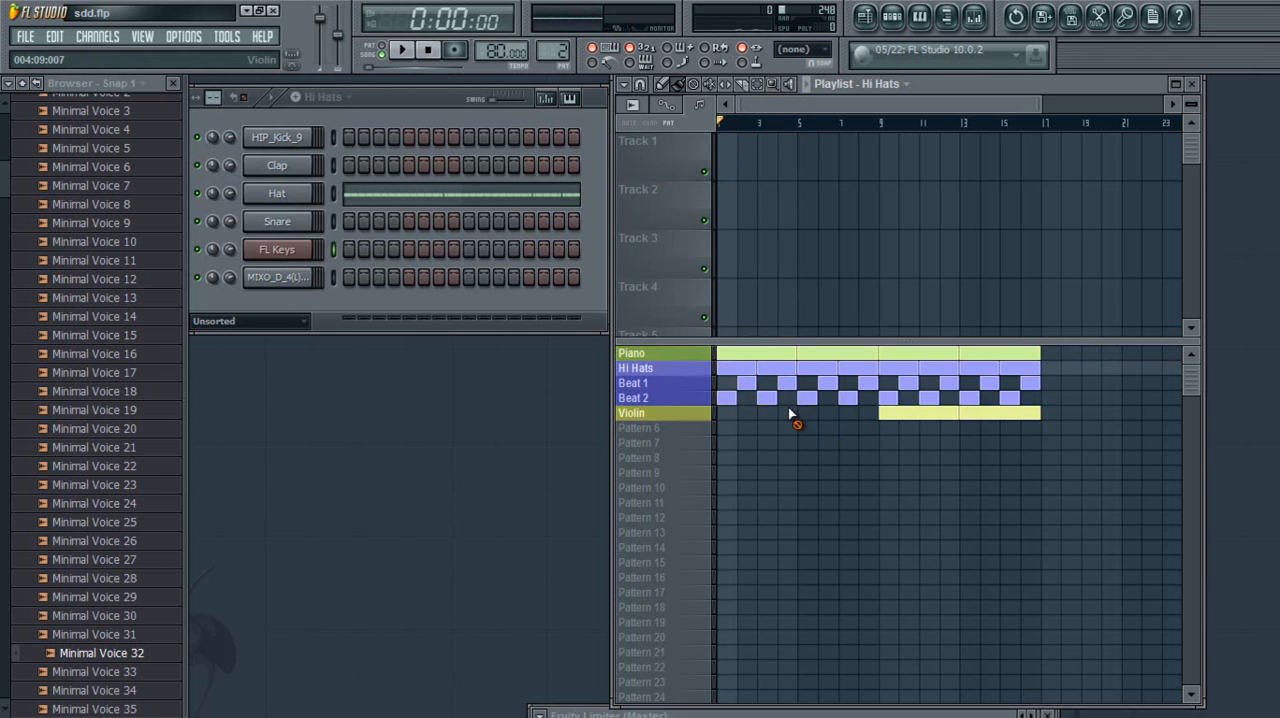
# Select the Beat 1, Beat 2, Violin and Piano patterns in turn to examine their step sequencer contents, ending on Piano
pyautogui.click(689, 386)
pyautogui.click(680, 418)
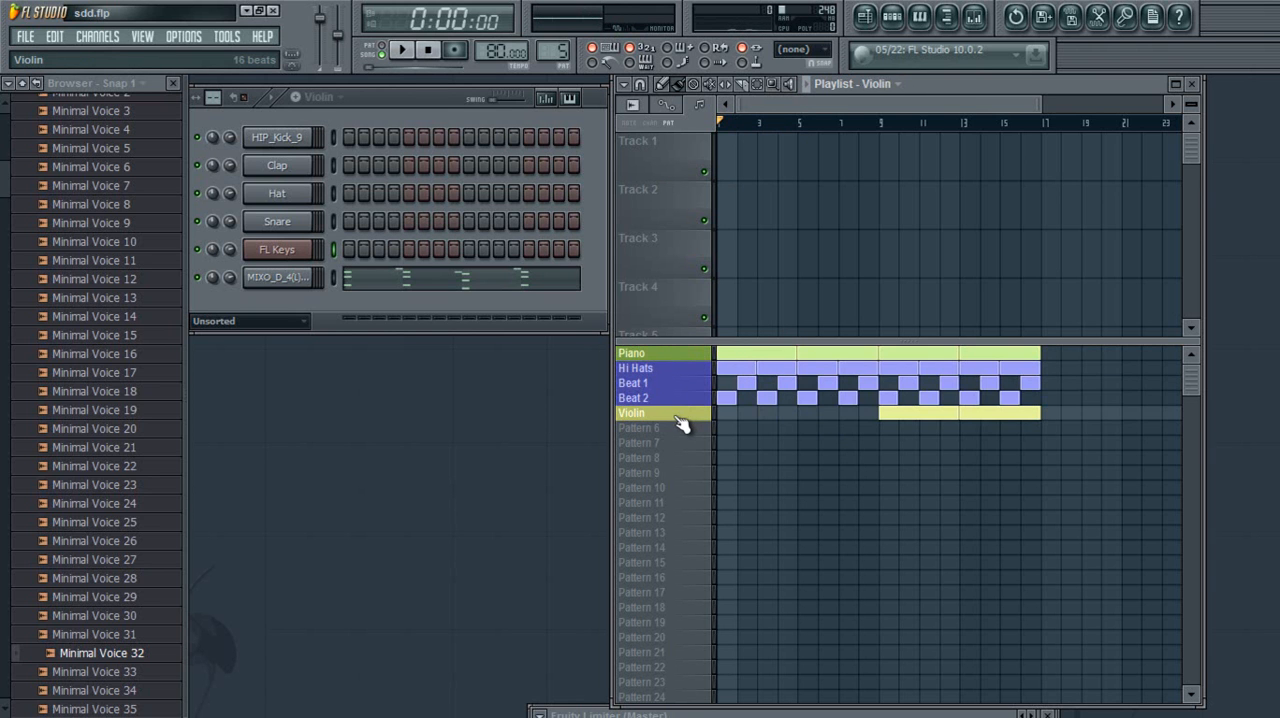
pyautogui.click(683, 356)
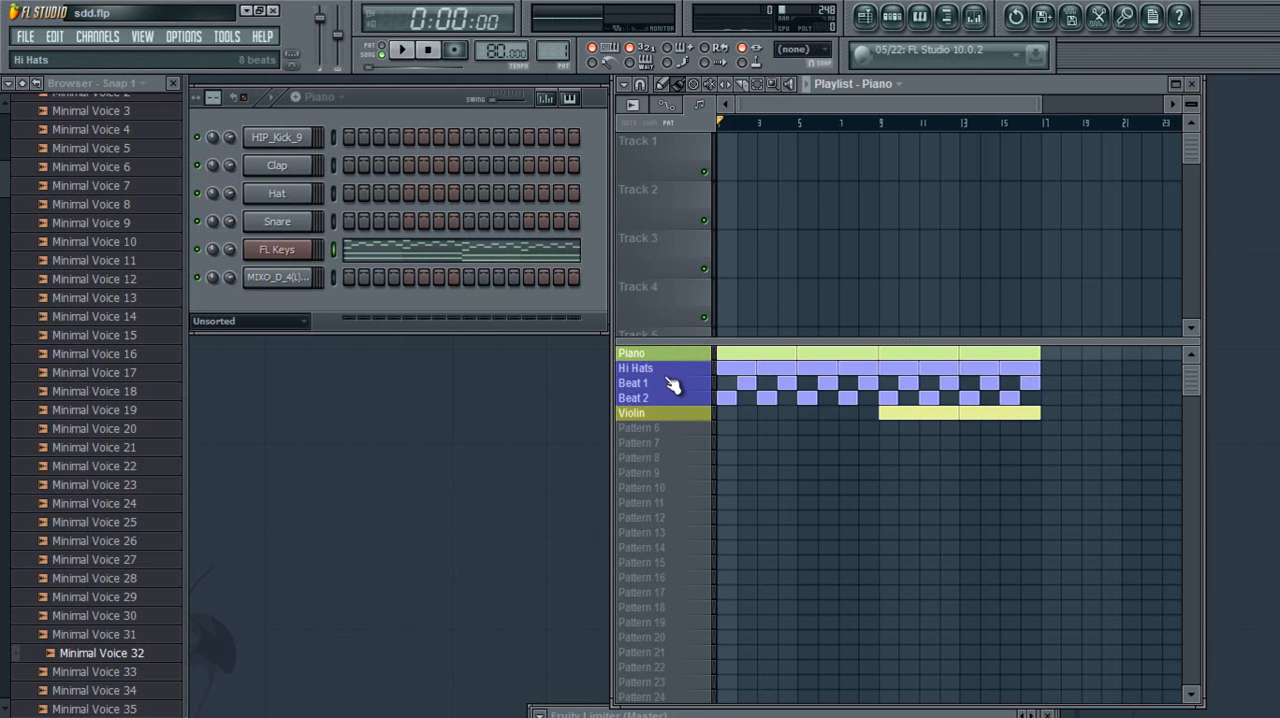
pyautogui.click(672, 385)
pyautogui.click(674, 399)
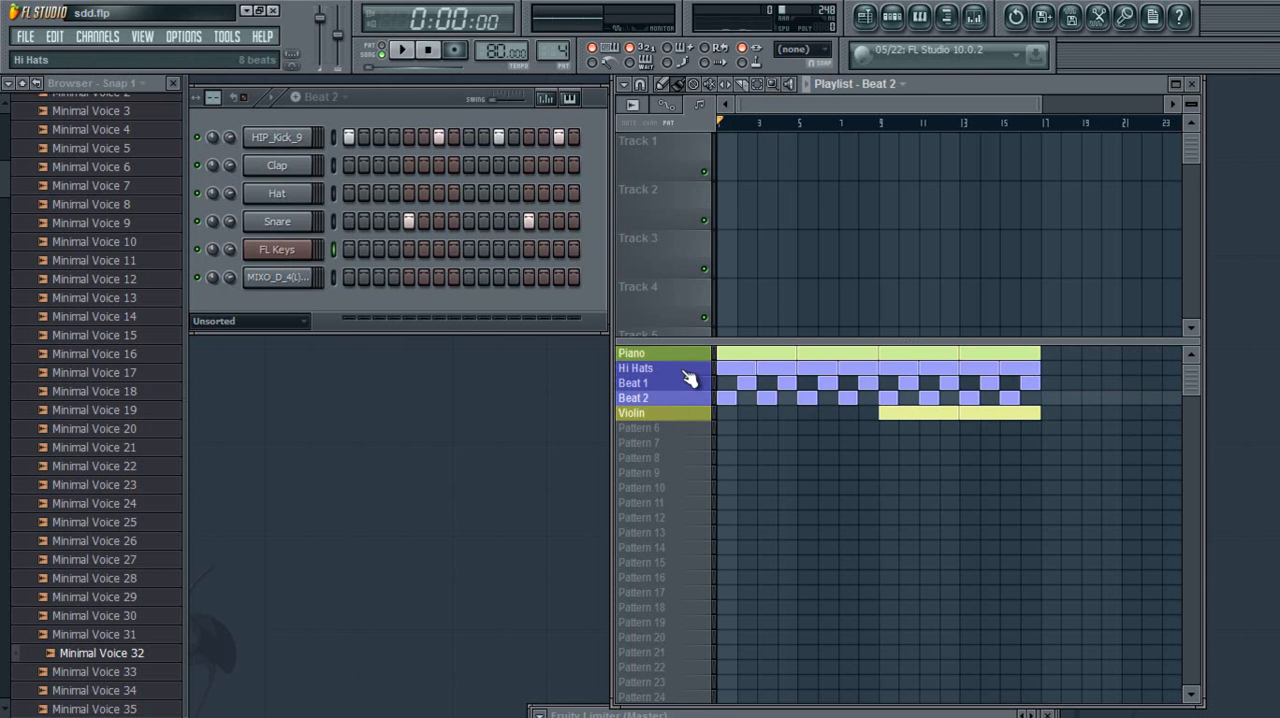
pyautogui.click(684, 413)
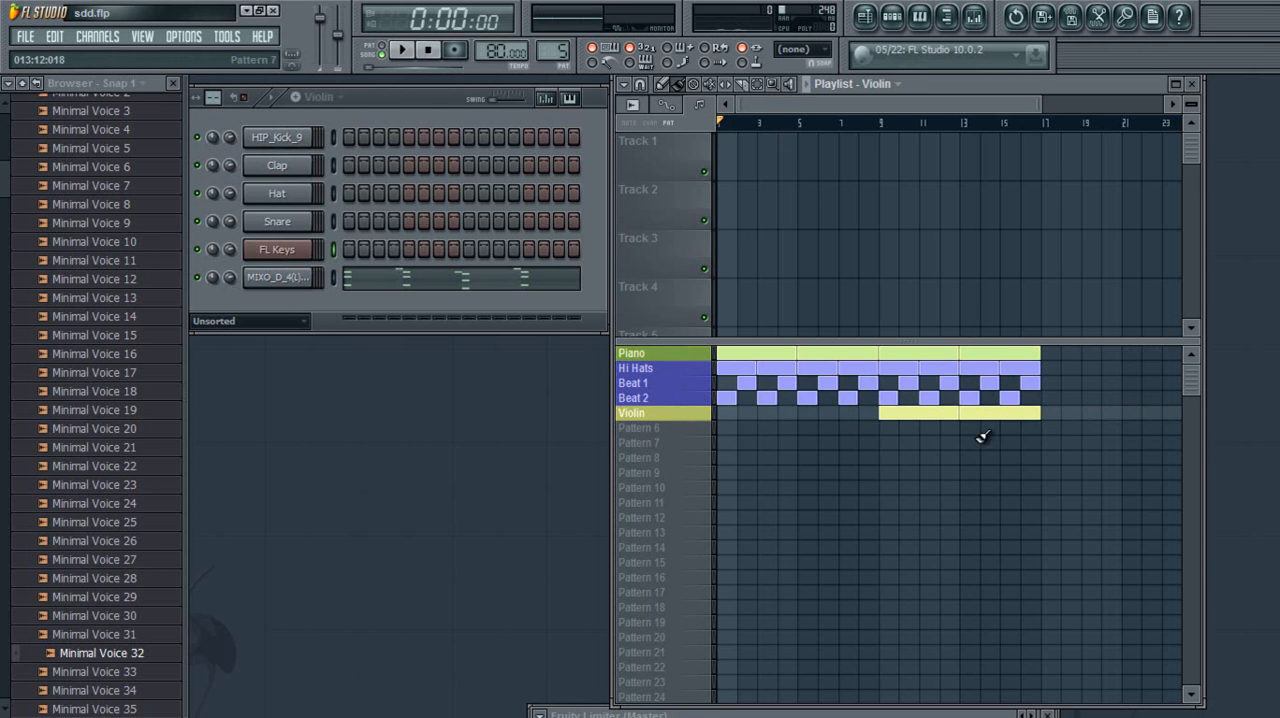
pyautogui.click(674, 358)
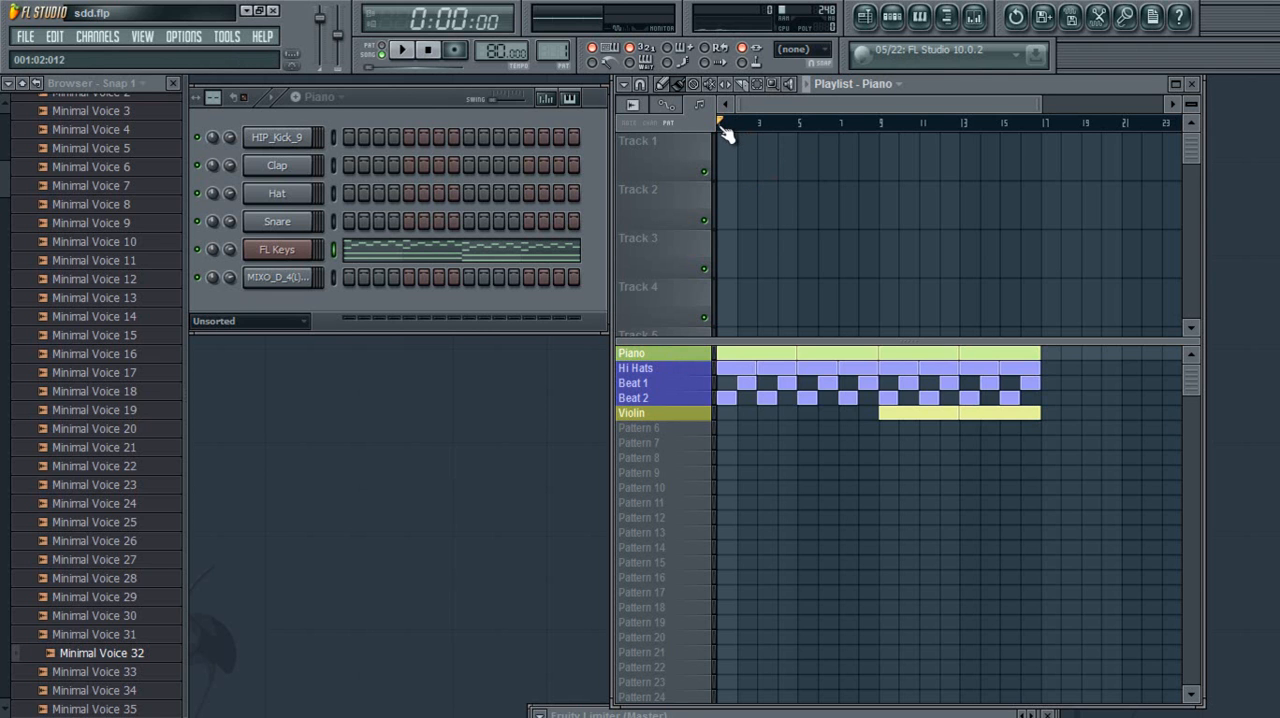
# Make a time selection covering bars 1 and 2 on the playlist timeline
pyautogui.moveTo(1038, 107); pyautogui.dragTo(886, 107)
pyautogui.moveTo(723, 130); pyautogui.dragTo(789, 128)
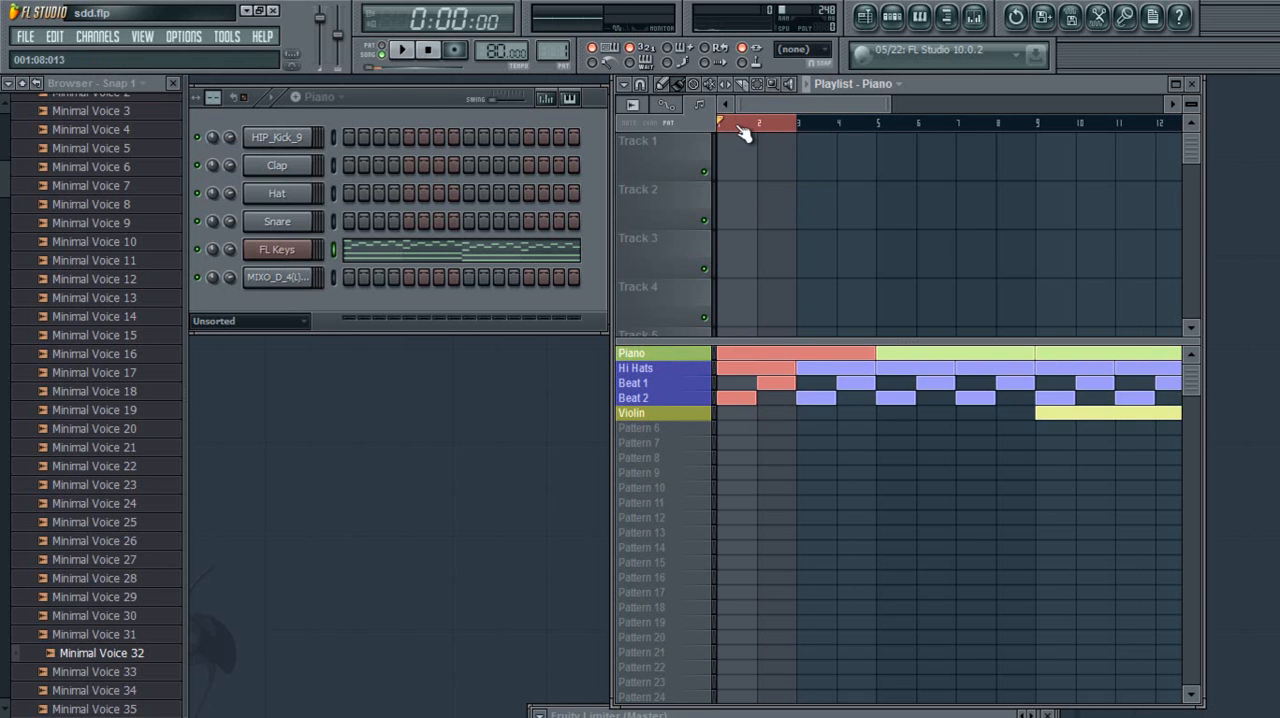
# Play the selected bars 1 and 2 as a loop, stop playback, and clear the time selection with the playhead at bar 1
pyautogui.click(807, 85)
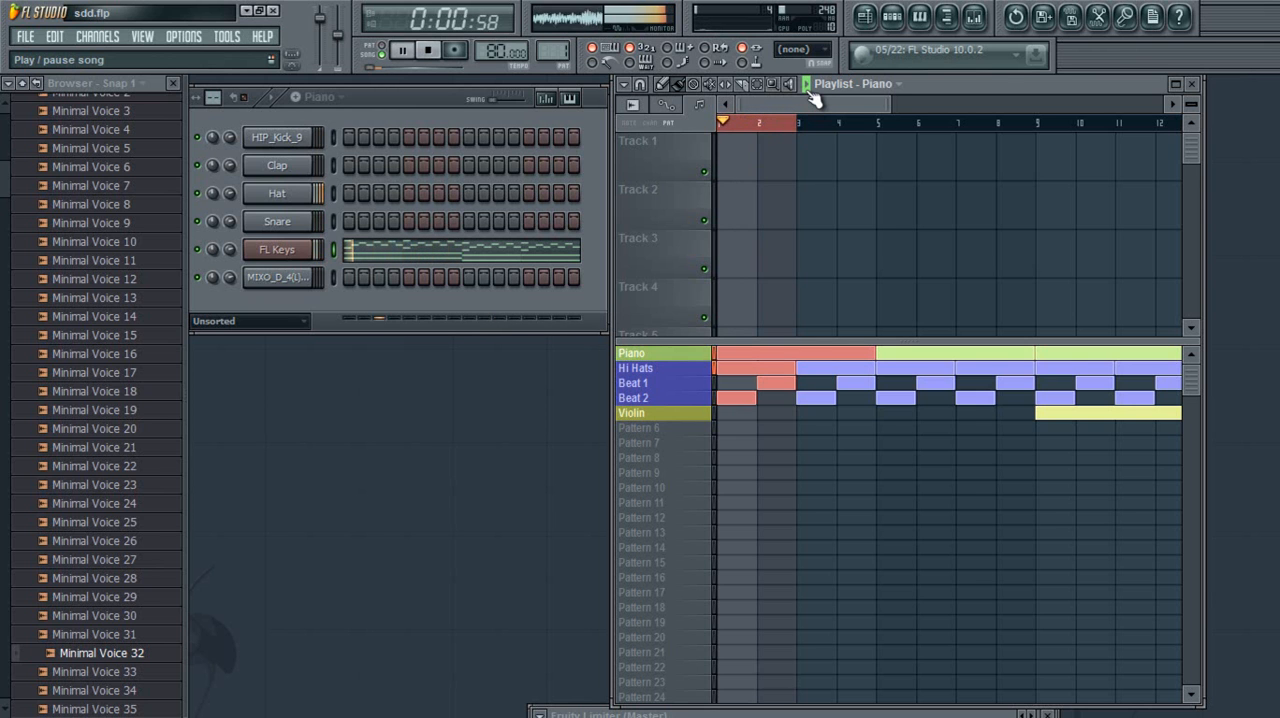
pyautogui.click(809, 90)
pyautogui.moveTo(801, 125)
pyautogui.mouseDown()
pyautogui.moveTo(715, 148)
pyautogui.moveTo(749, 123)
pyautogui.moveTo(698, 128)
pyautogui.mouseUp()
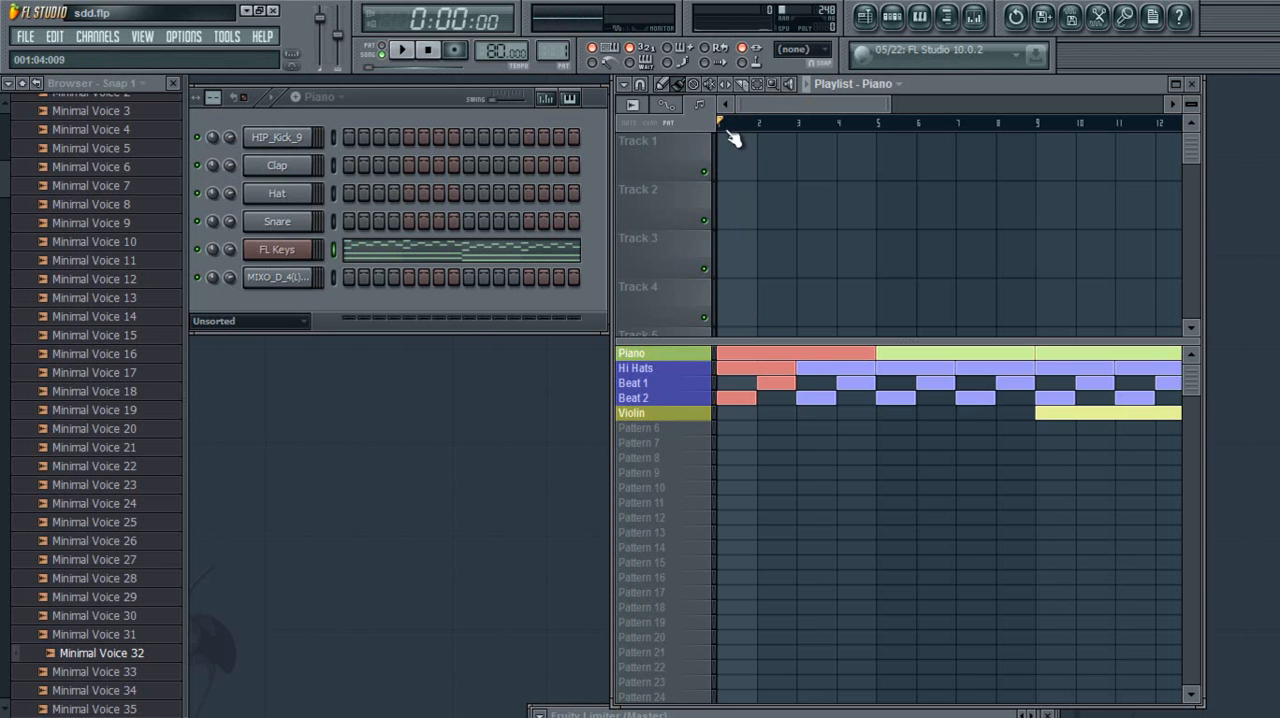
# Select only bar 1 on the playlist timeline, loop its playback, then stop and clear the selection
pyautogui.moveTo(724, 137); pyautogui.dragTo(752, 138)
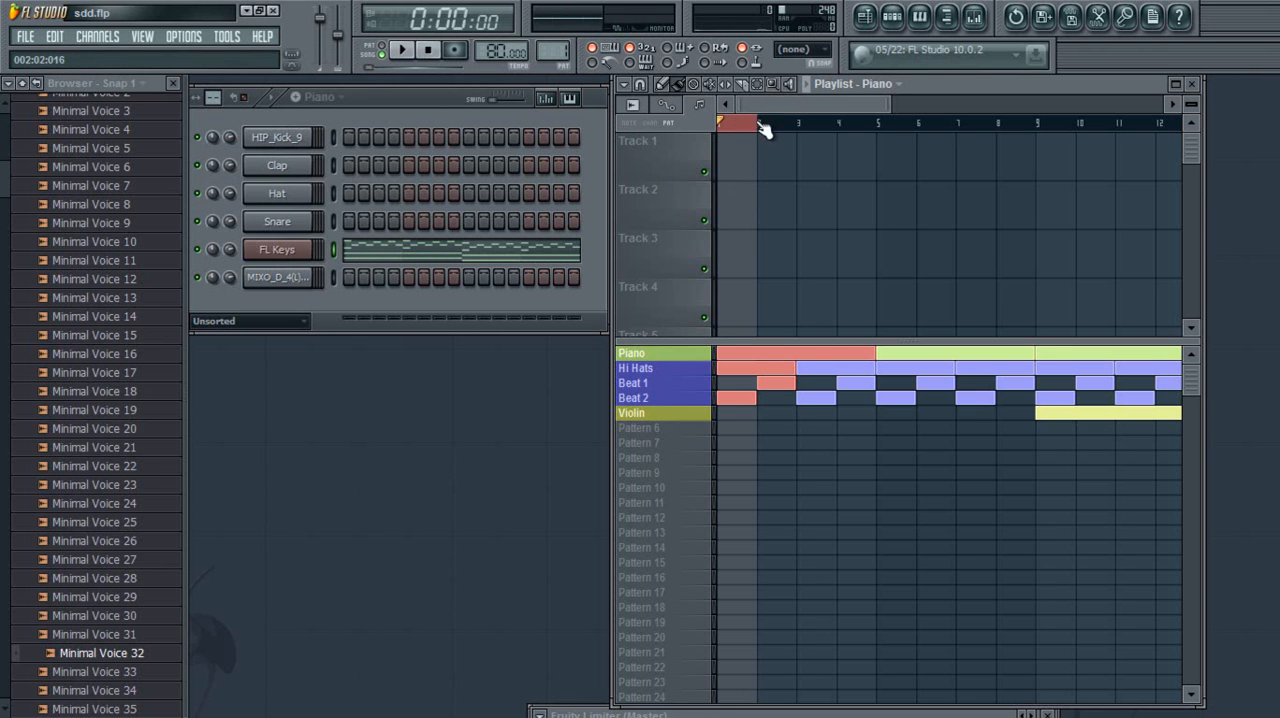
pyautogui.click(810, 88)
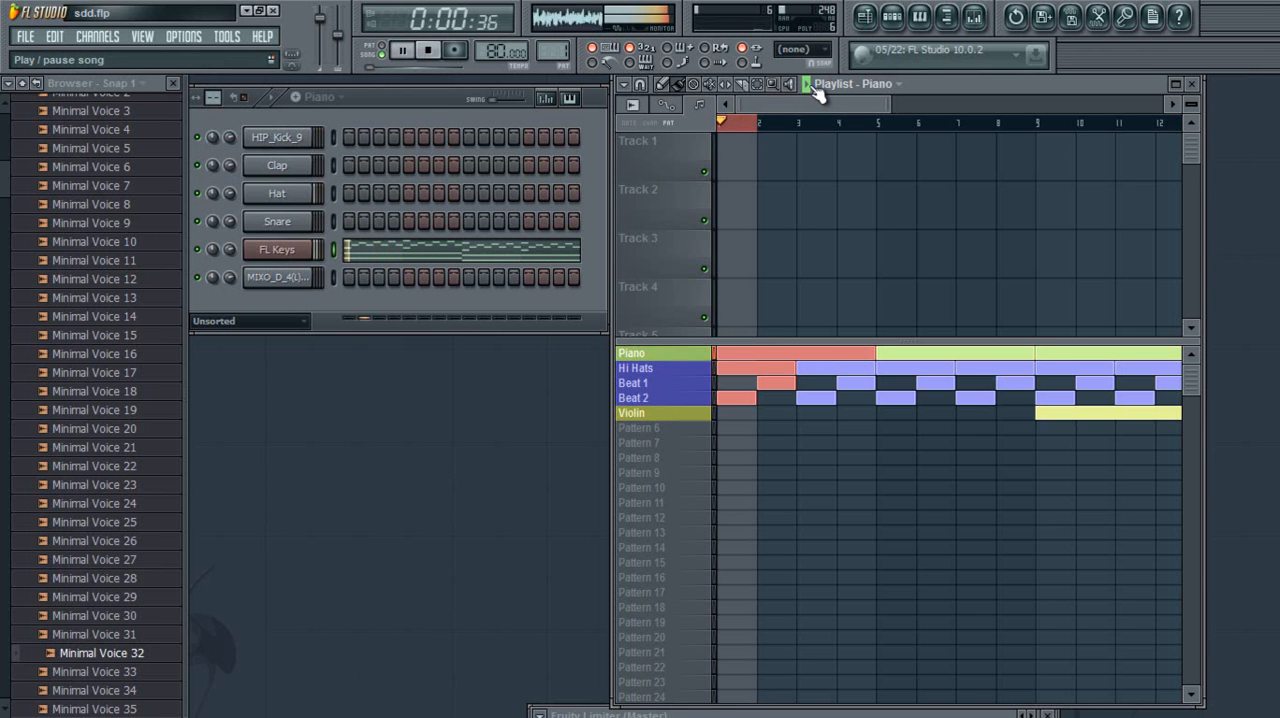
pyautogui.click(815, 90)
pyautogui.click(745, 134)
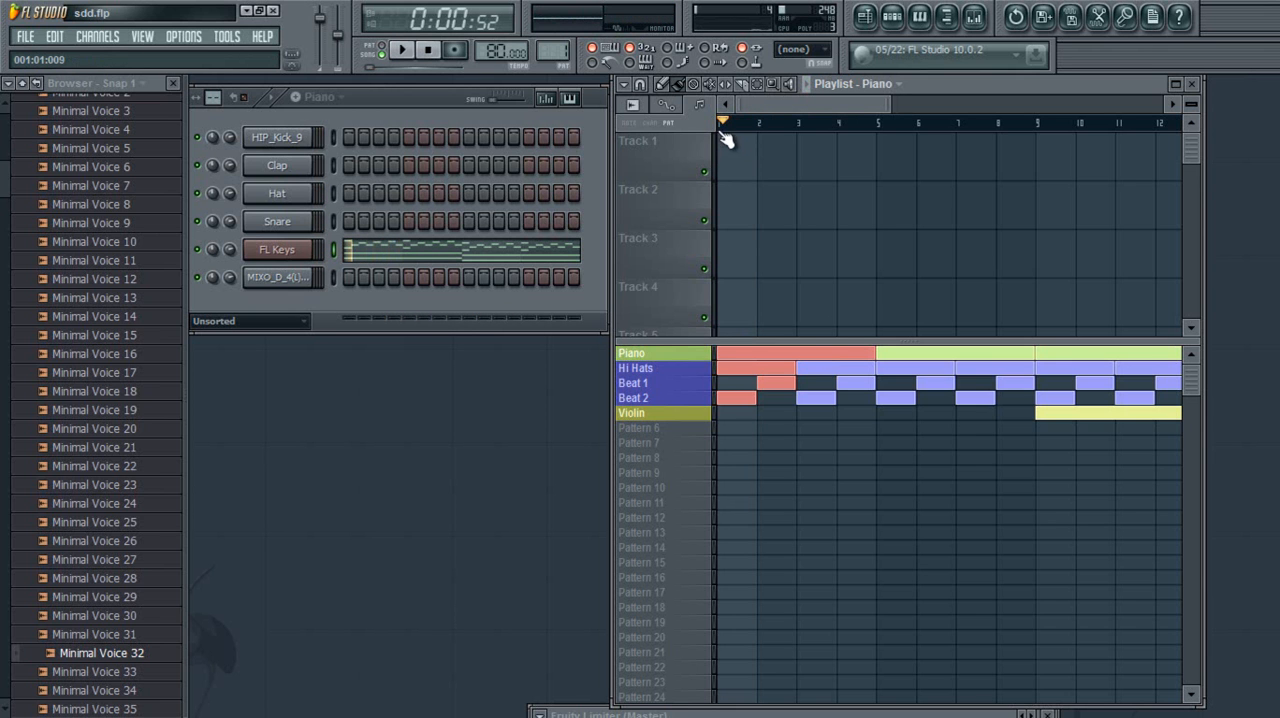
# Move the song playhead to bar 5, then return it to the start of bar 1
pyautogui.click(845, 128)
pyautogui.click(878, 128)
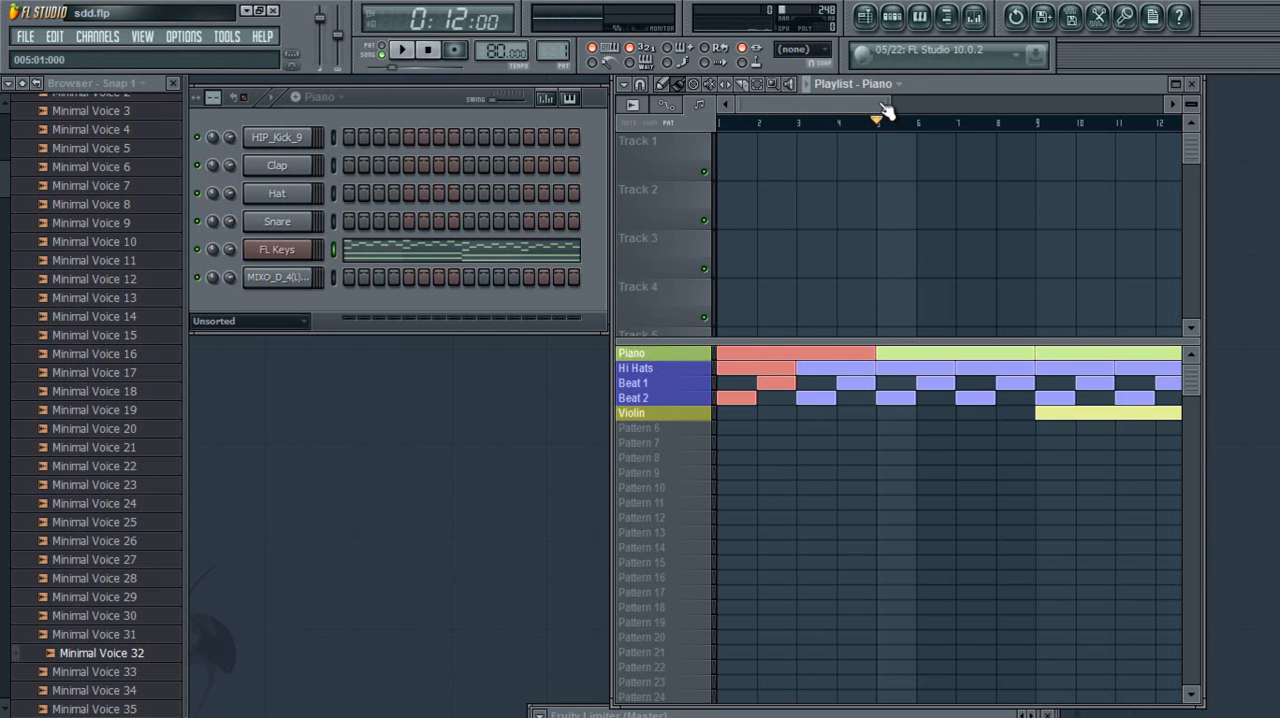
pyautogui.click(796, 128)
pyautogui.moveTo(796, 134); pyautogui.dragTo(682, 155)
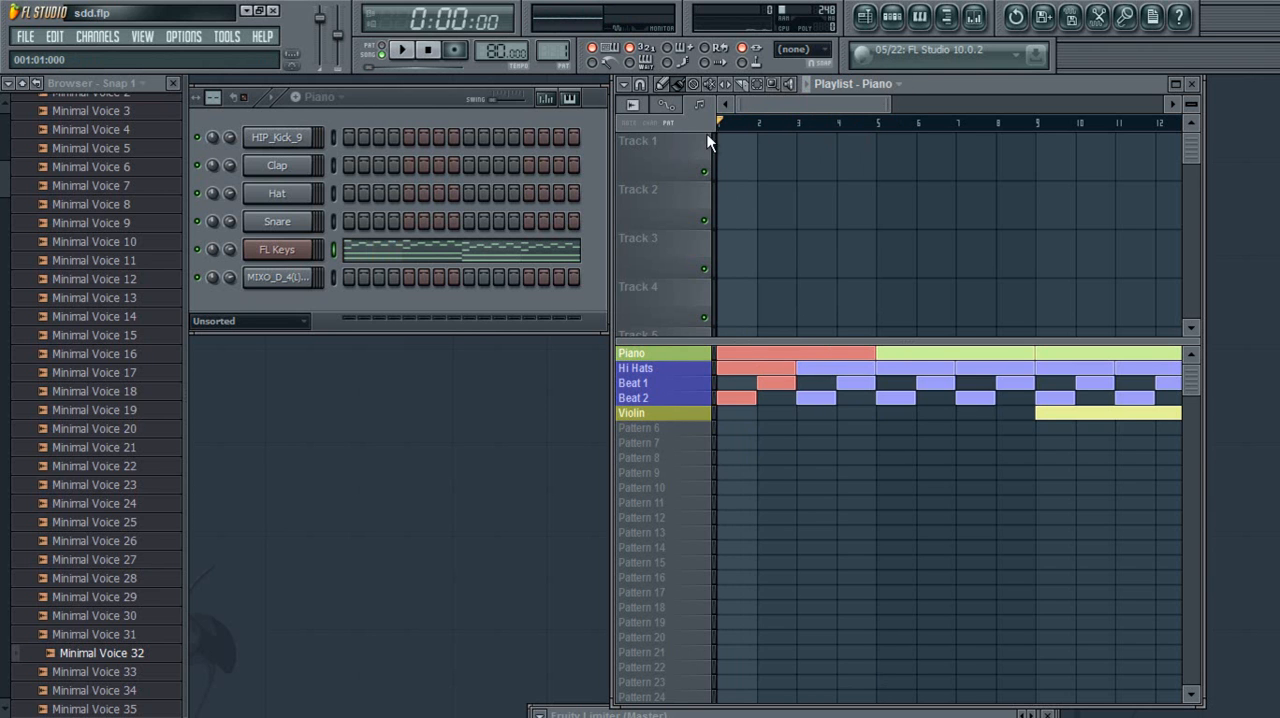
# Play the arrangement from bar 3, stop playback, and move the playhead back to bar 1
pyautogui.click(797, 127)
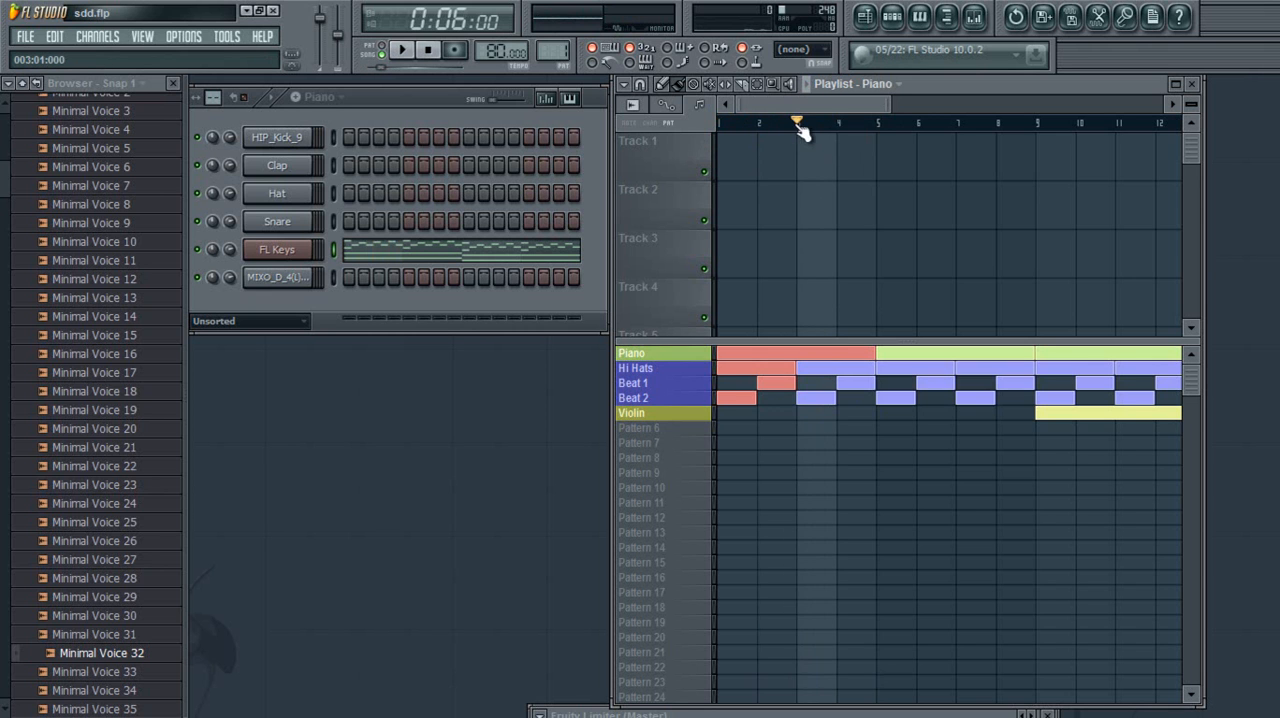
pyautogui.press('space')
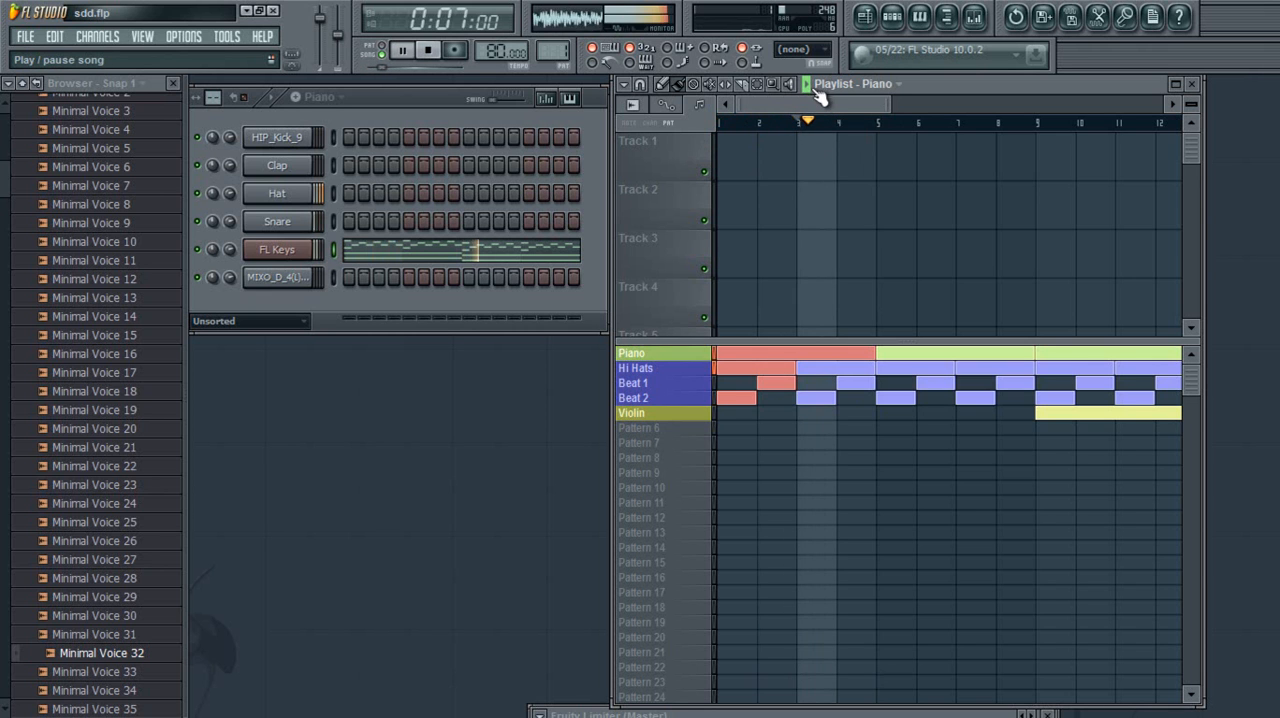
pyautogui.press('space')
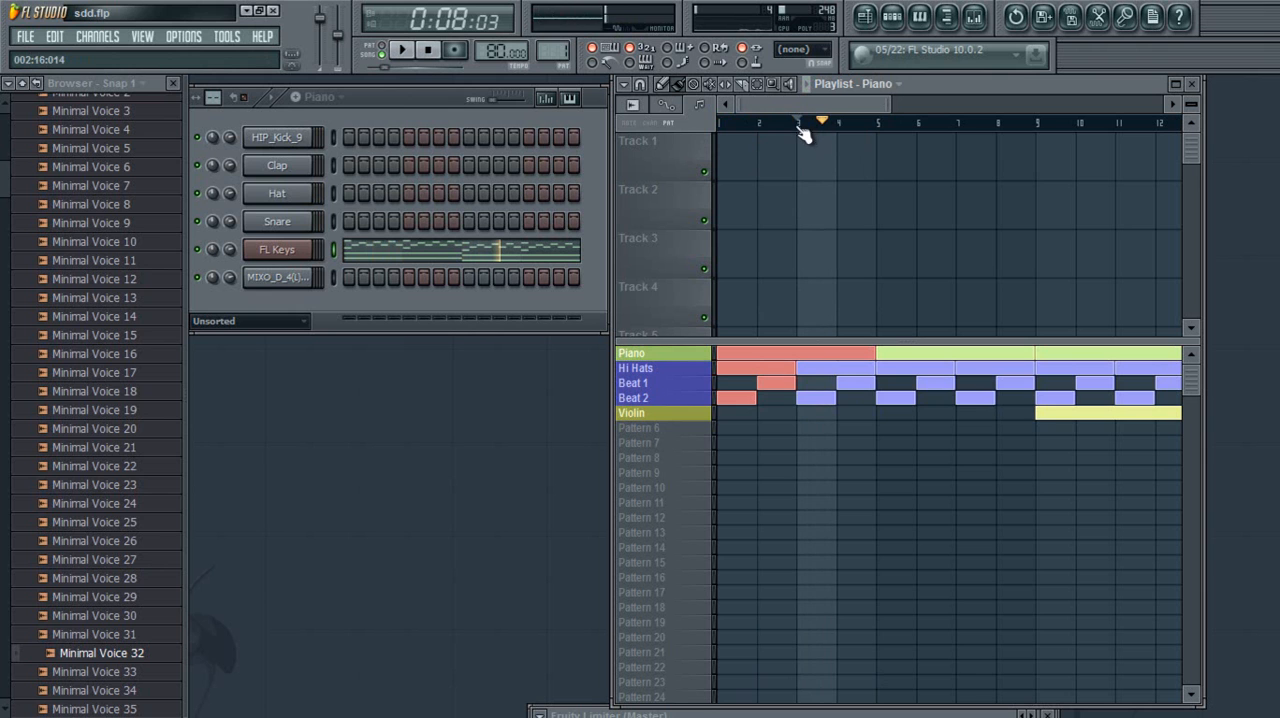
pyautogui.click(804, 125)
pyautogui.moveTo(813, 128); pyautogui.dragTo(716, 141)
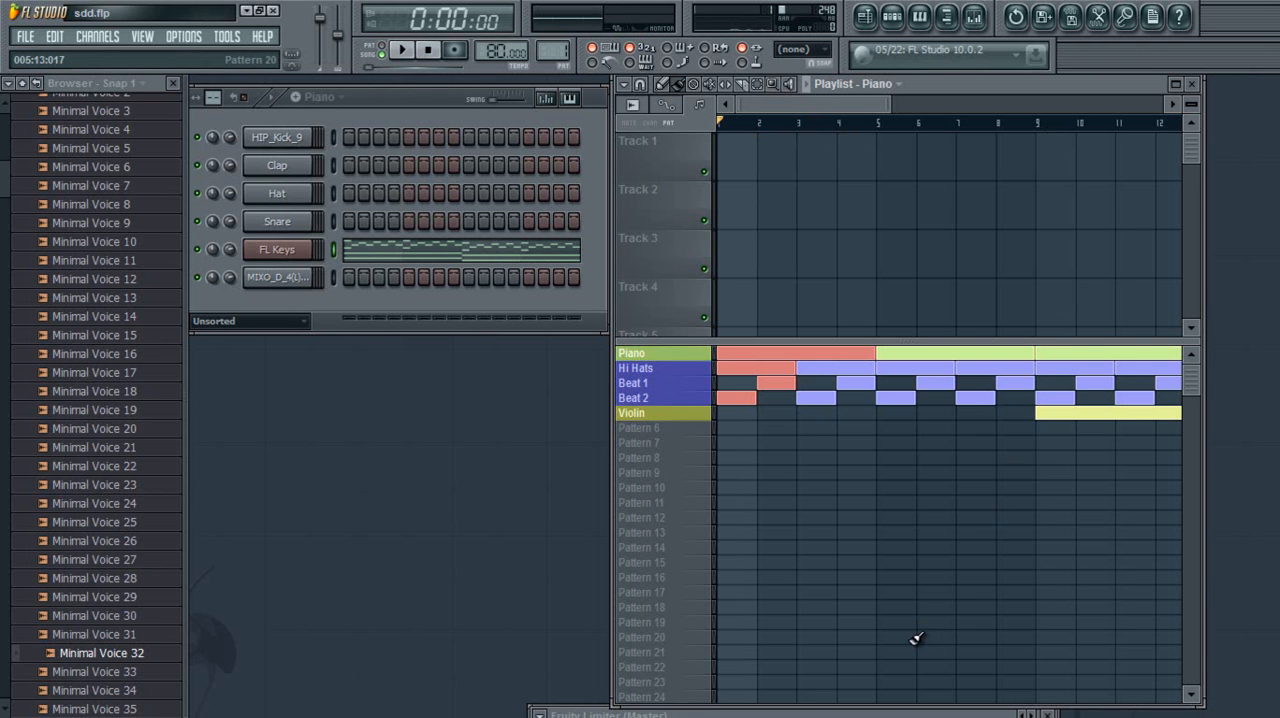
# Set the playlist snap to Bar and try shifting the Beat 2 block at bar 1
pyautogui.click(641, 86)
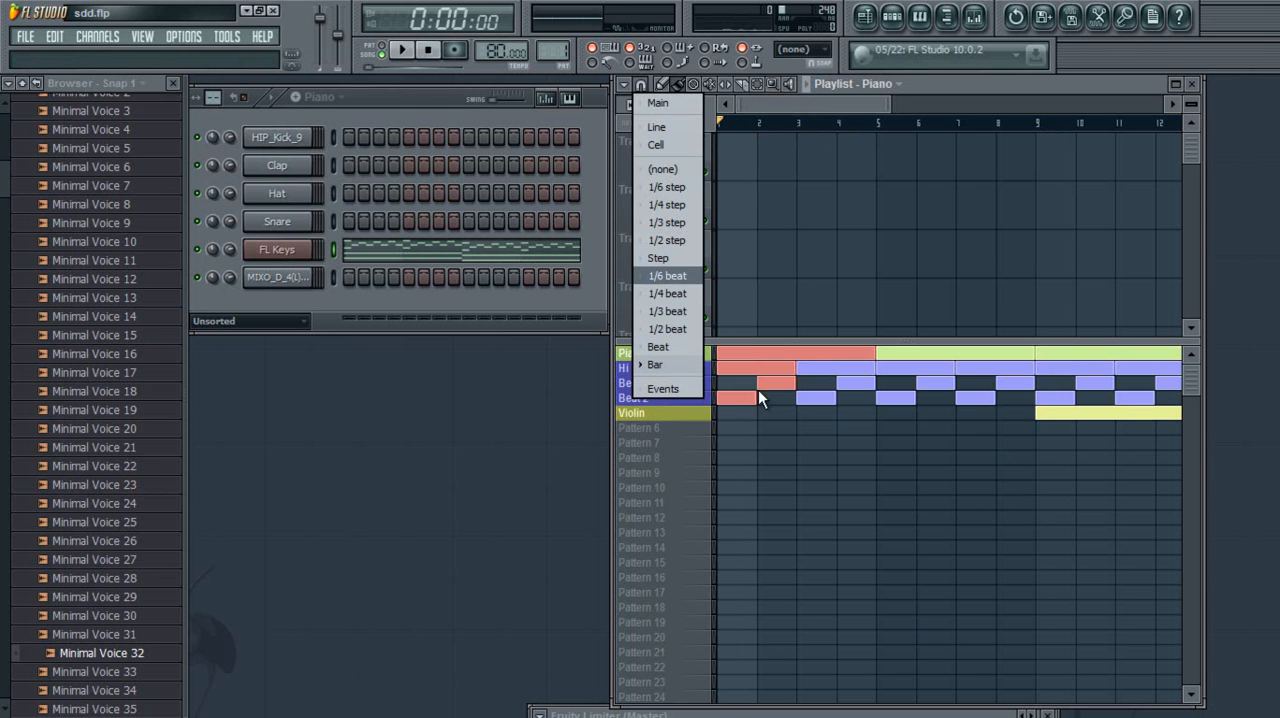
pyautogui.click(669, 366)
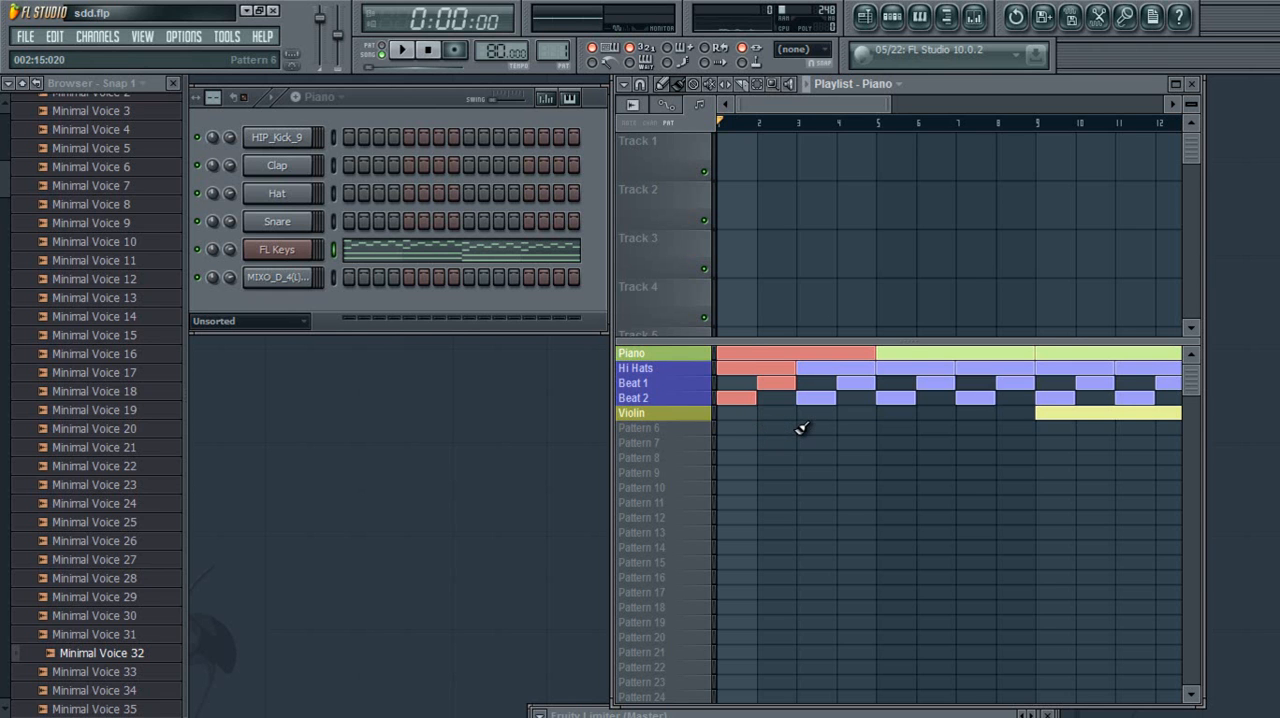
pyautogui.moveTo(729, 397)
pyautogui.mouseDown()
pyautogui.moveTo(771, 399)
pyautogui.moveTo(748, 401)
pyautogui.mouseUp()
# Set the playlist snap to Beat and try shifting the first Beat 2 block in beat increments, returning it to bar 1
pyautogui.click(641, 86)
pyautogui.click(684, 345)
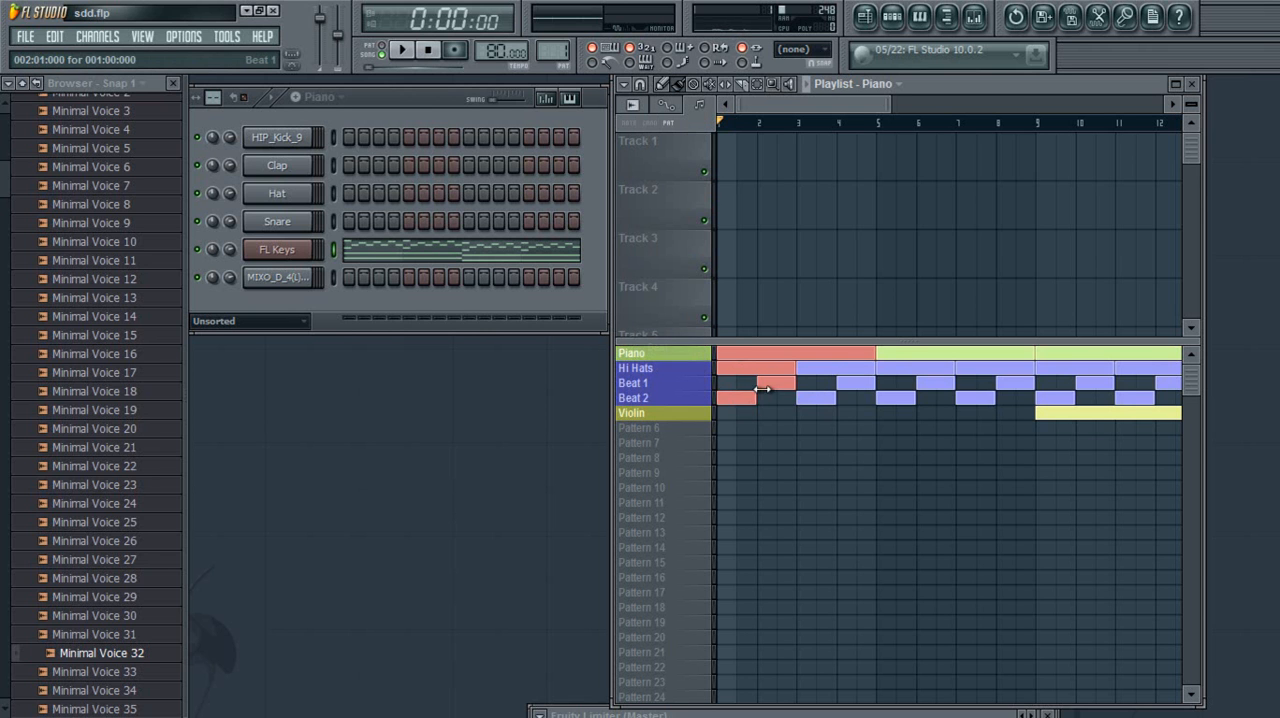
pyautogui.moveTo(738, 399)
pyautogui.mouseDown()
pyautogui.moveTo(781, 399)
pyautogui.moveTo(738, 397)
pyautogui.mouseUp()
pyautogui.moveTo(738, 396)
pyautogui.mouseDown()
pyautogui.moveTo(774, 398)
pyautogui.moveTo(726, 399)
pyautogui.mouseUp()
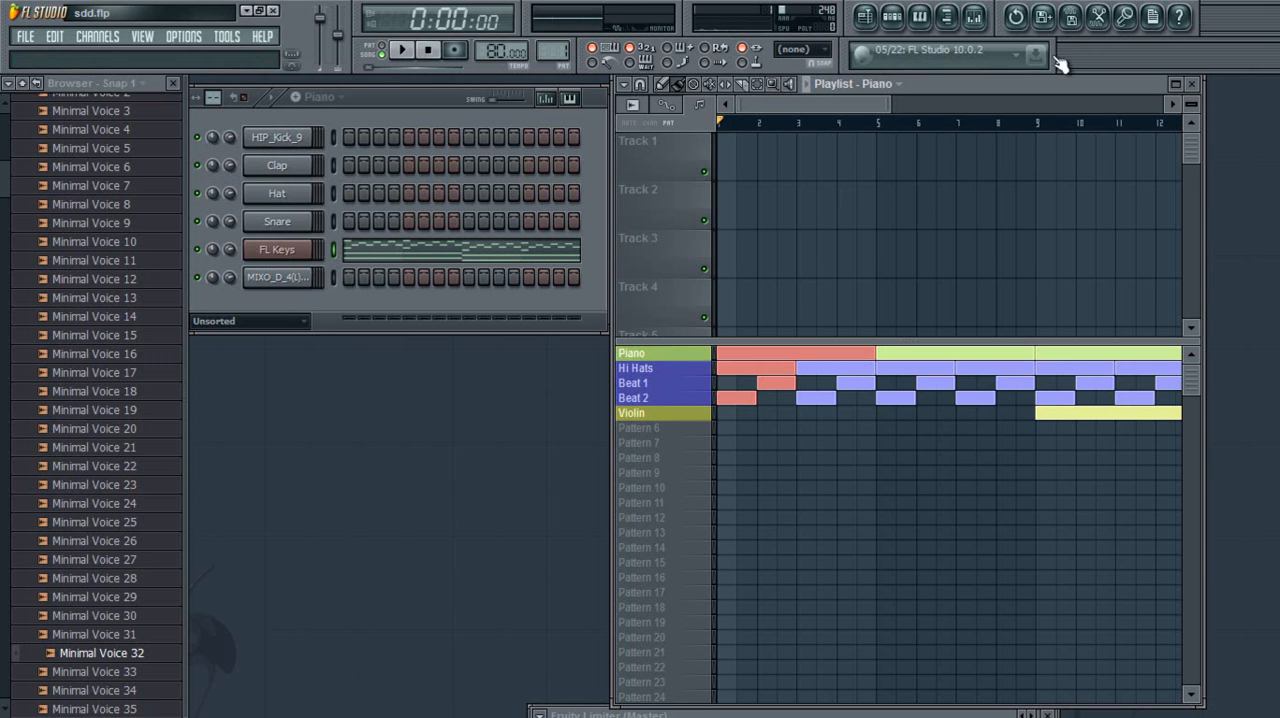
# View the Browser options and collapse the Browser's folder structure to its top-level folders
pyautogui.click(9, 84)
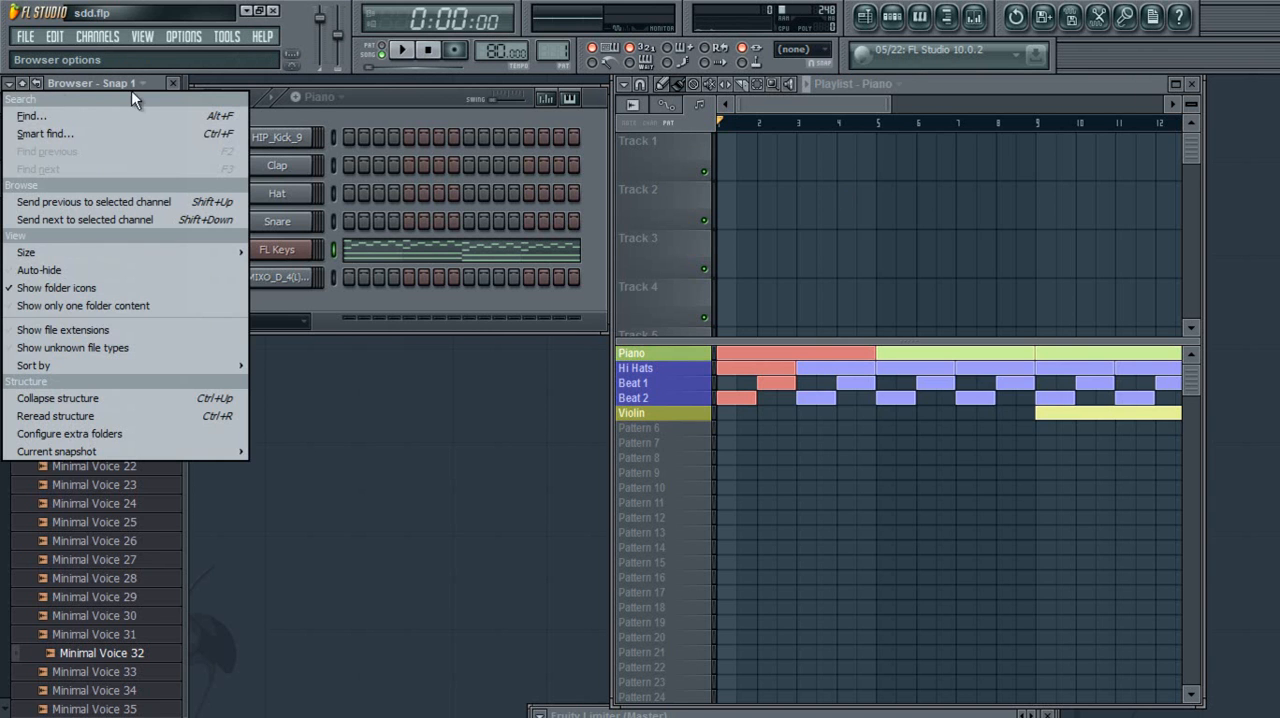
pyautogui.click(238, 77)
pyautogui.click(22, 84)
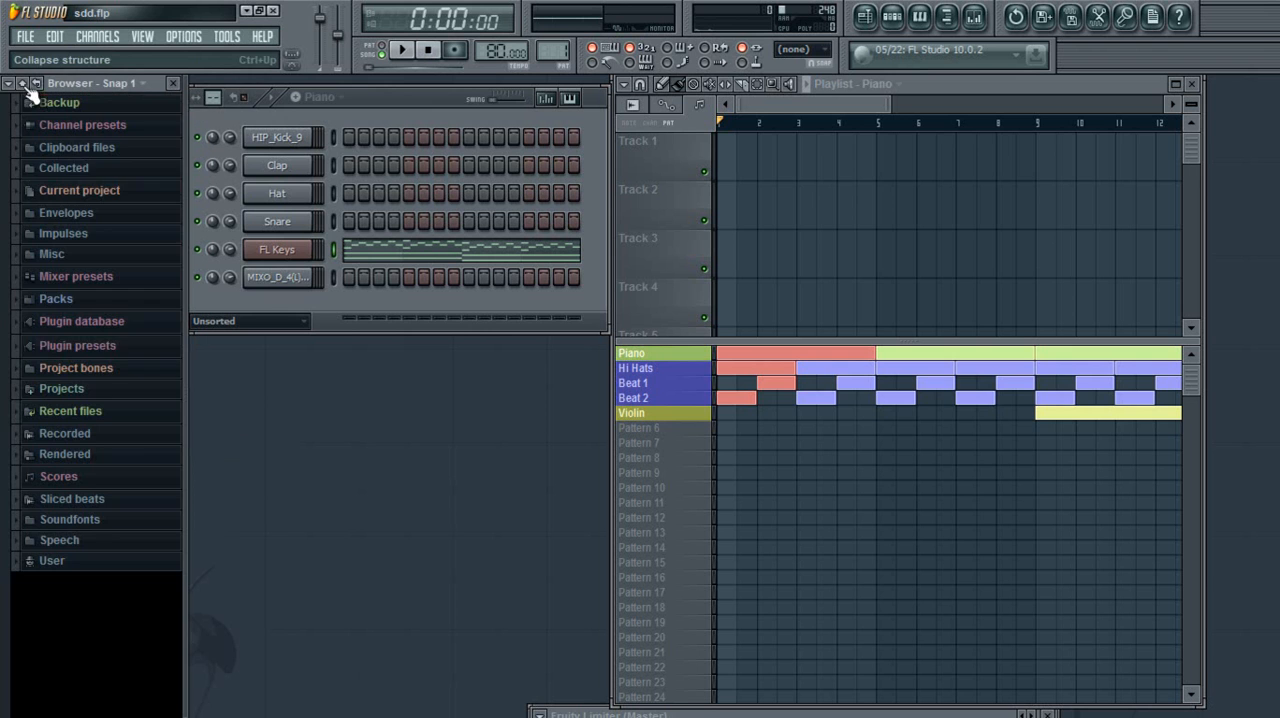